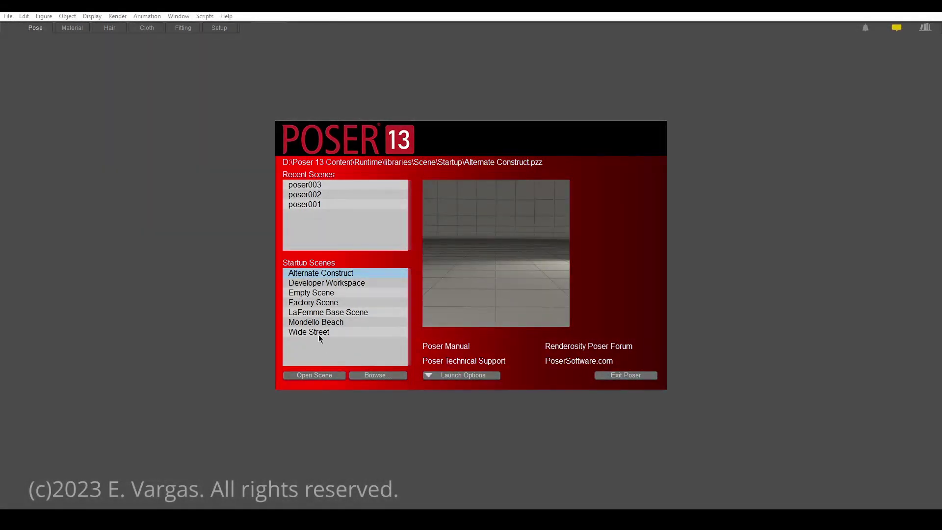
Open the Wide Street startup scene
{"action": "left_click", "coordinate": [319, 334]}
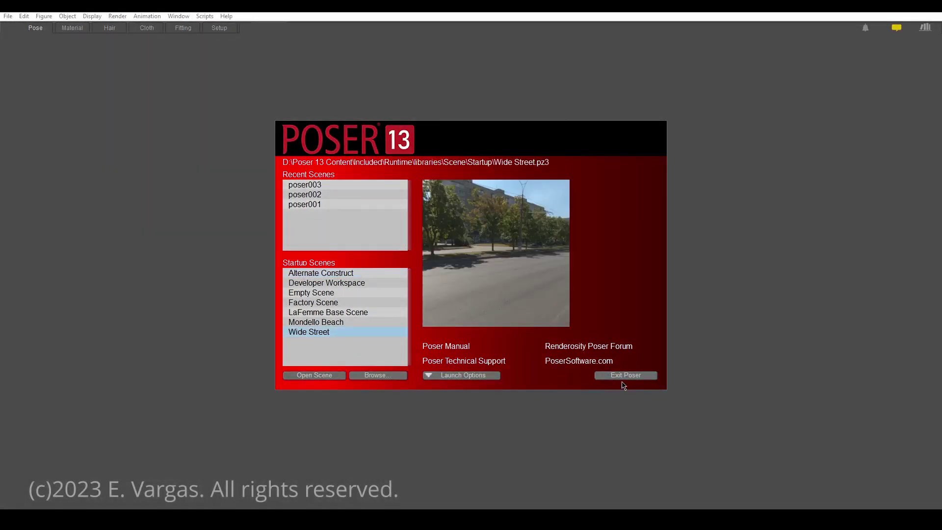
{"action": "double_click", "coordinate": [324, 332]}
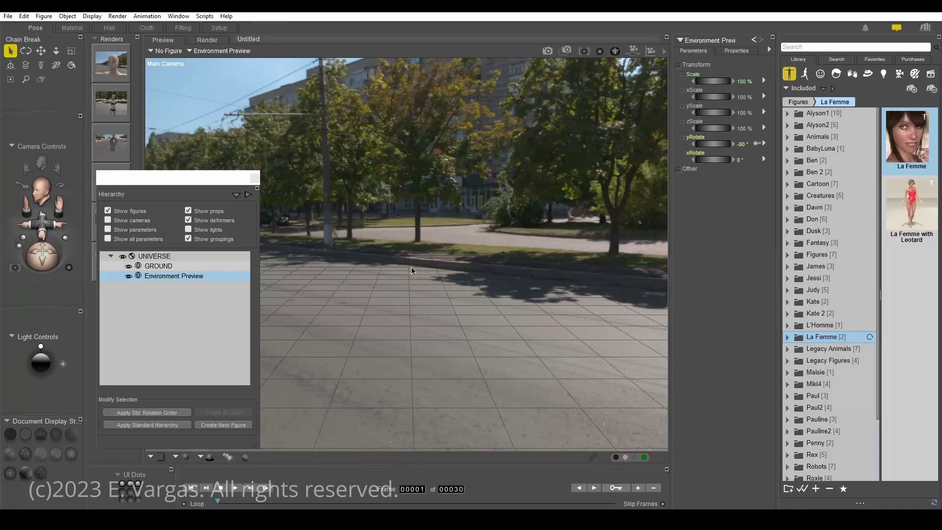
Turn off Shadow_Catch_Only in the GROUND object's Preview material in the Material room
{"action": "left_click", "coordinate": [195, 267]}
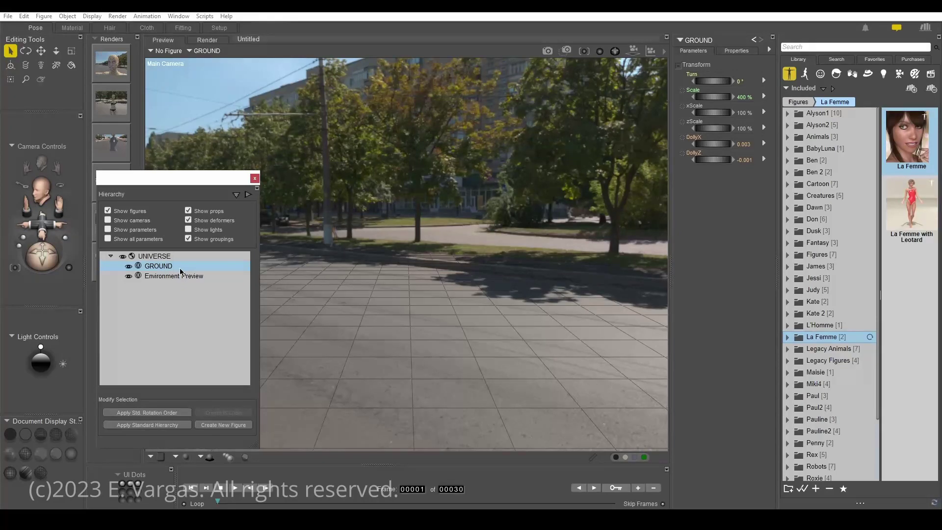
{"action": "left_click", "coordinate": [80, 30]}
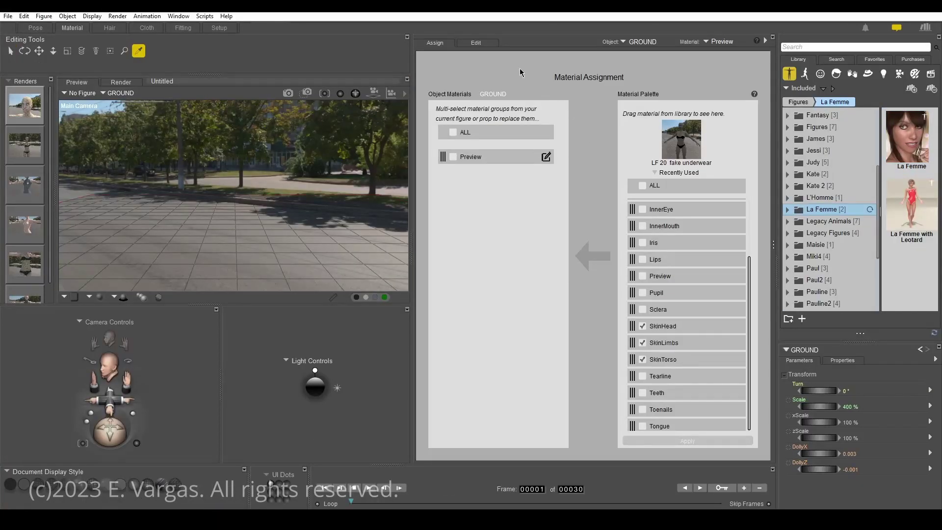
{"action": "left_click", "coordinate": [475, 43]}
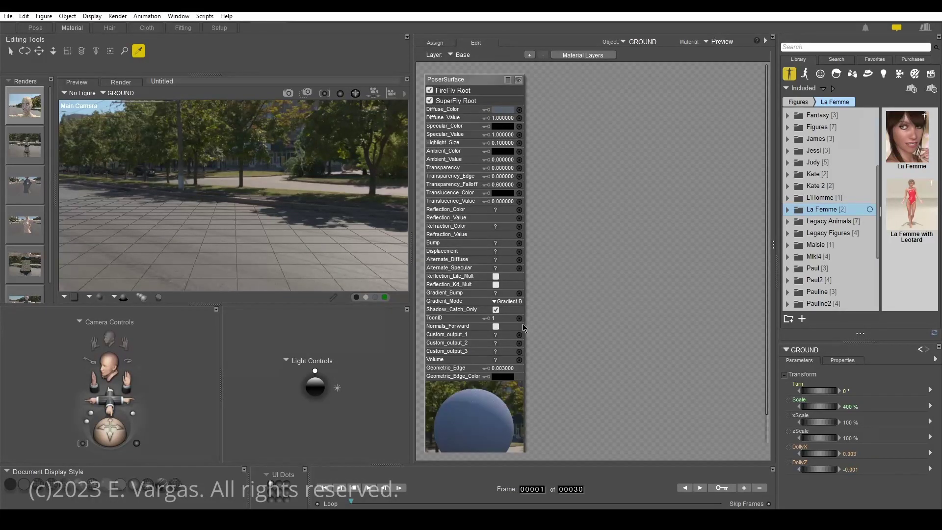
{"action": "left_click", "coordinate": [496, 309]}
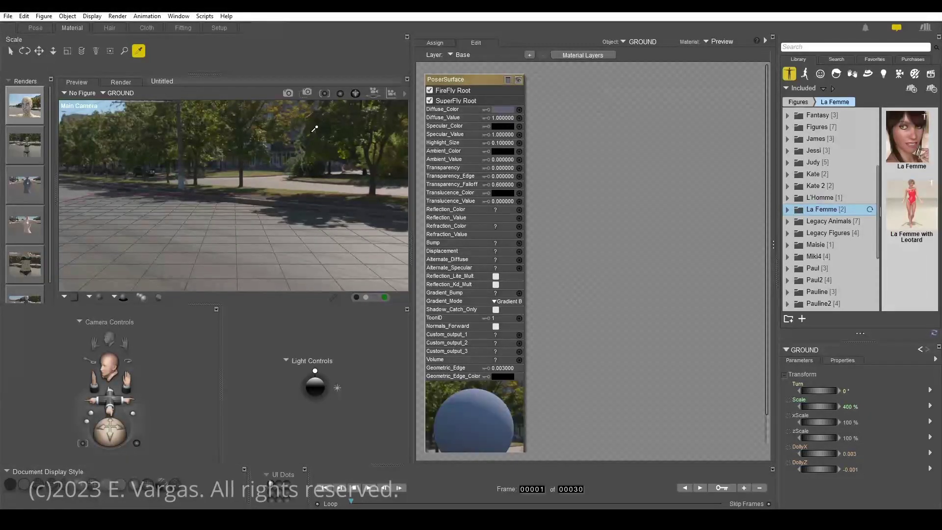
Load the OptiX Fast preset in the SuperFly render settings and render the scene
{"action": "left_click", "coordinate": [53, 51]}
{"action": "left_click", "coordinate": [118, 16]}
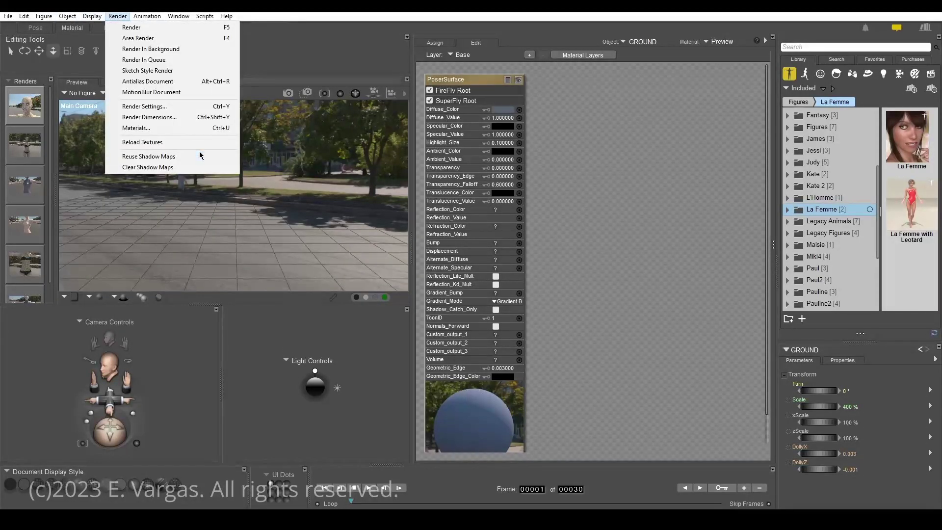
{"action": "left_click", "coordinate": [161, 109]}
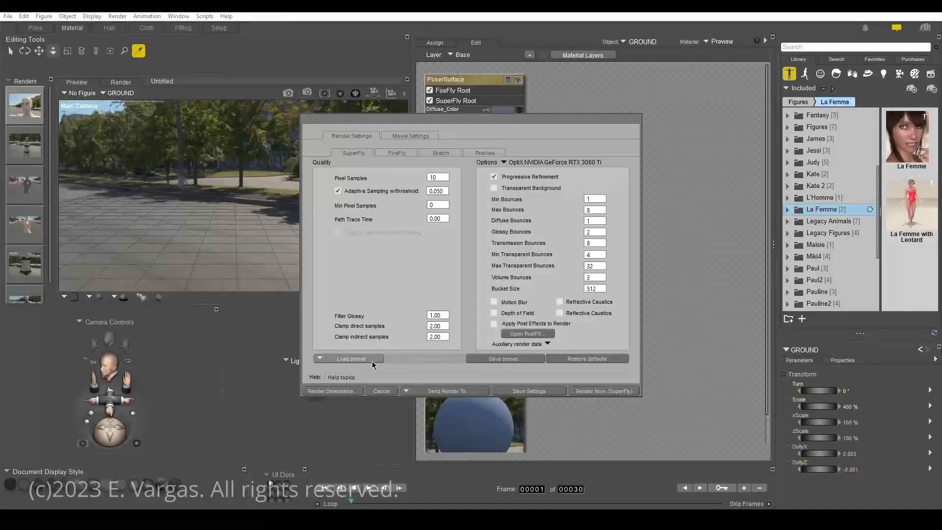
{"action": "left_click", "coordinate": [372, 361]}
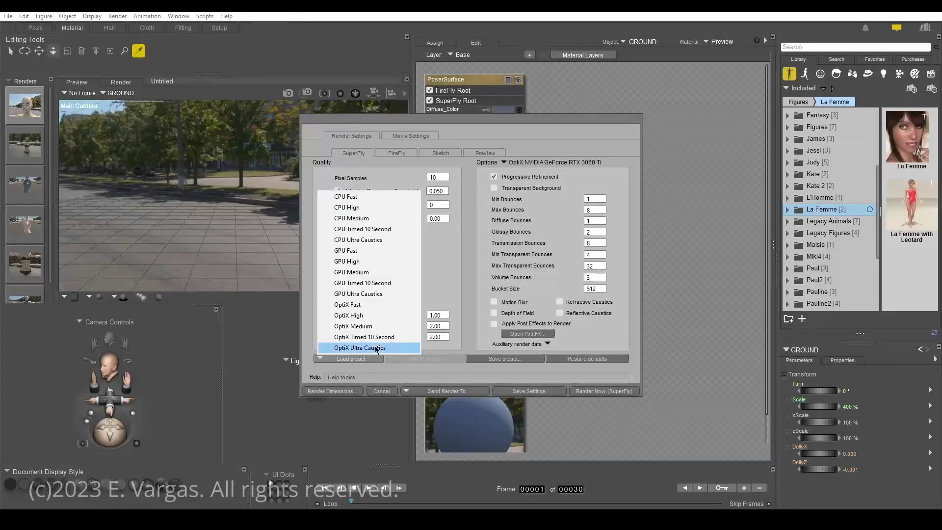
{"action": "left_click", "coordinate": [365, 304]}
{"action": "left_click", "coordinate": [597, 390]}
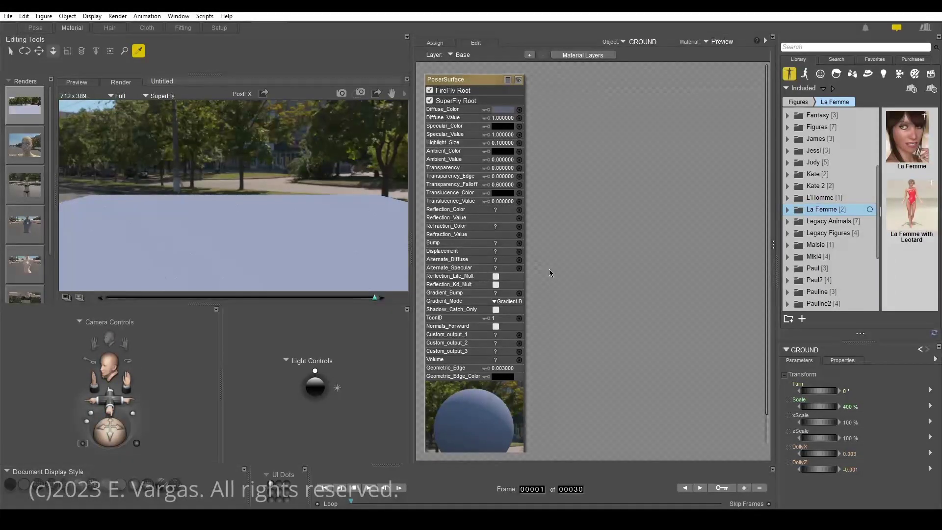
Return to the Pose room and load the Skirt and Top from La Femme's conforming LF Chaos Seed clothing in the Props library
{"action": "left_click", "coordinate": [44, 31]}
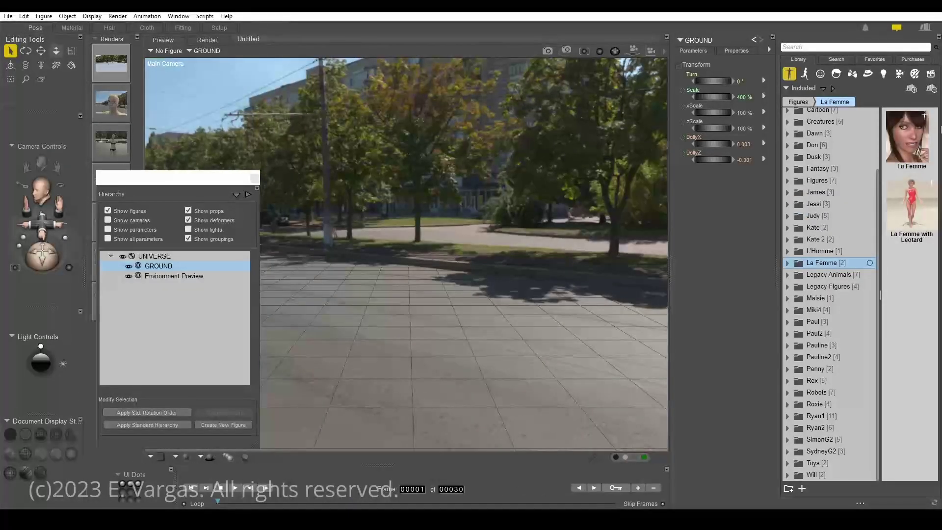
{"action": "left_click", "coordinate": [867, 74]}
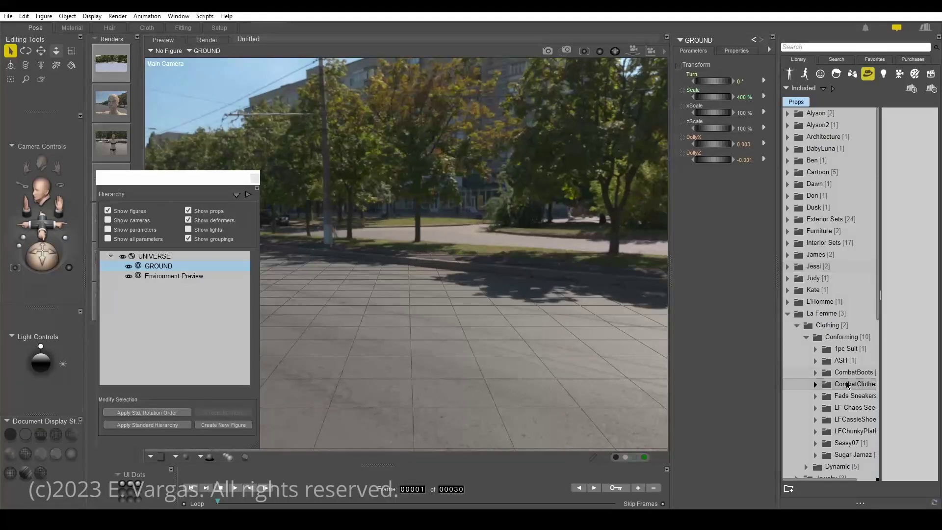
{"action": "left_click", "coordinate": [852, 407]}
{"action": "scroll", "coordinate": [851, 387], "scroll_direction": "down", "scroll_amount": 1}
{"action": "scroll", "coordinate": [852, 387], "scroll_direction": "down", "scroll_amount": 2}
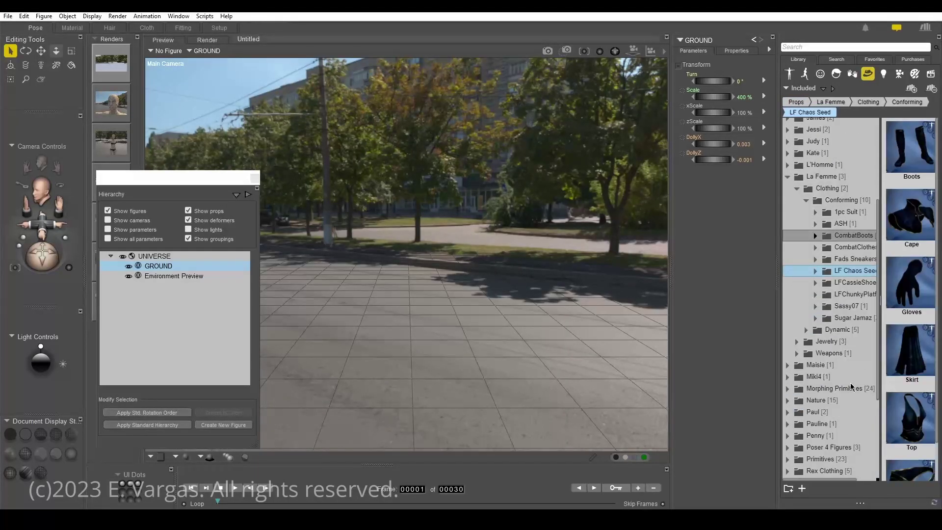
{"action": "left_click", "coordinate": [830, 178]}
{"action": "left_click", "coordinate": [854, 271]}
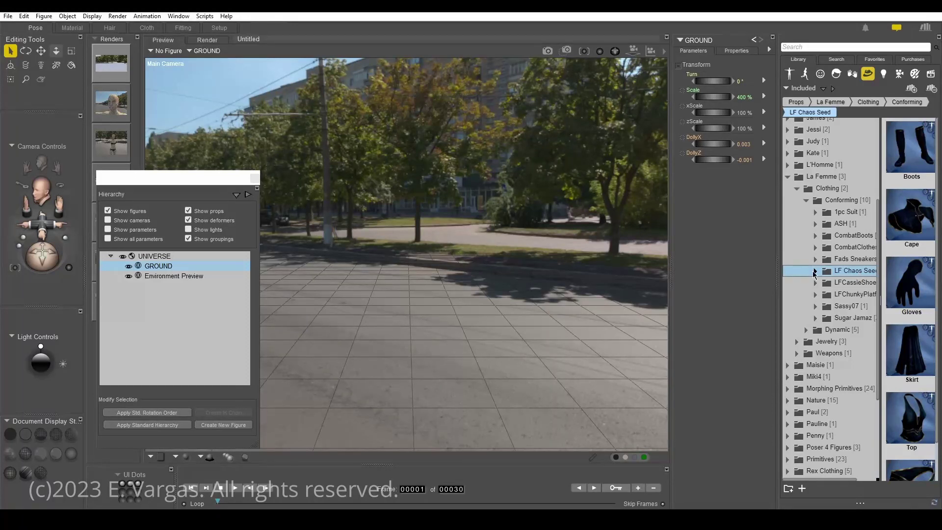
{"action": "left_click", "coordinate": [814, 272]}
{"action": "scroll", "coordinate": [924, 390], "scroll_direction": "down", "scroll_amount": 1}
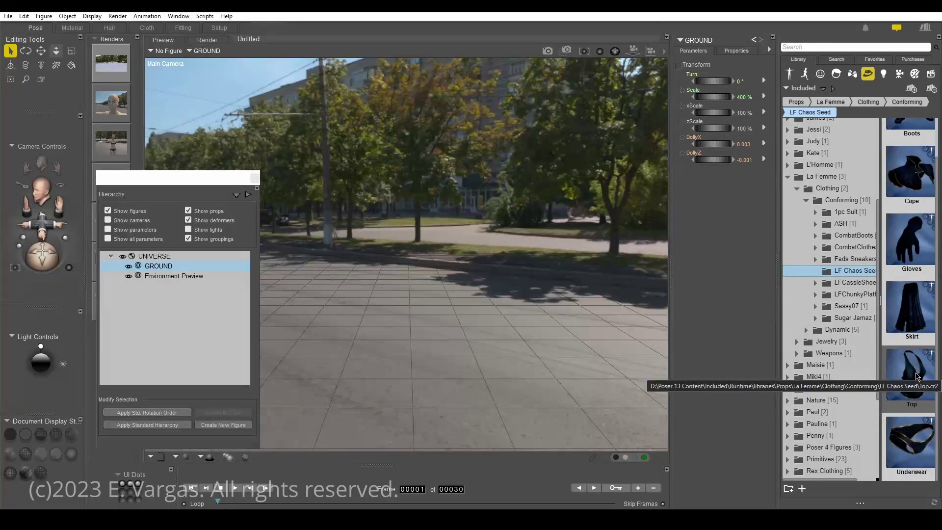
{"action": "double_click", "coordinate": [912, 308]}
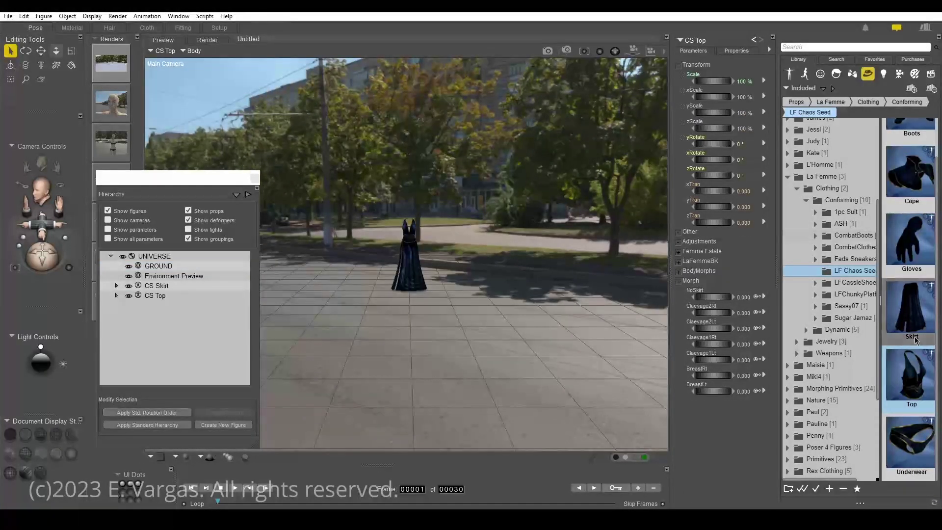
Examine the loaded dress up close and check the CS Skirt and CS Top entries in the hierarchy
{"action": "scroll", "coordinate": [427, 245], "scroll_direction": "up", "scroll_amount": 6}
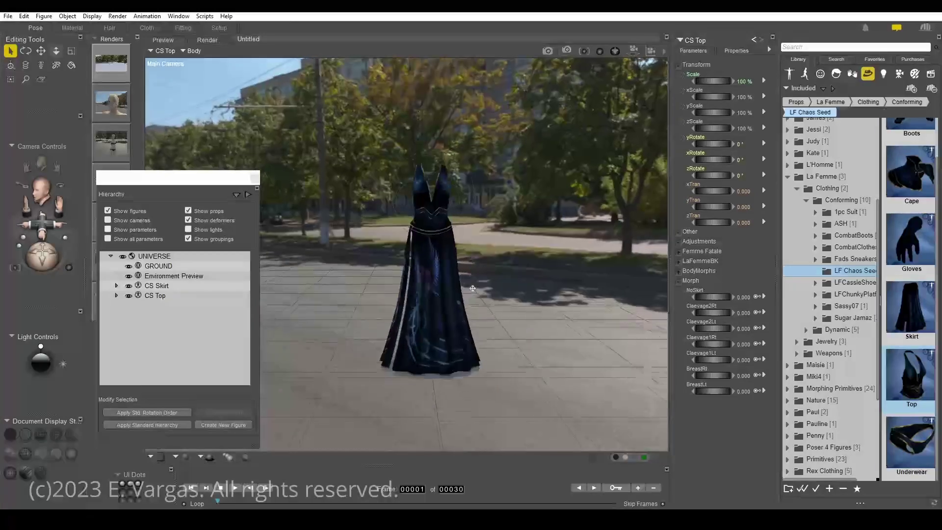
{"action": "left_click", "coordinate": [464, 258]}
{"action": "middle_click_drag", "start_coordinate": [464, 258], "coordinate": [452, 238]}
{"action": "scroll", "coordinate": [461, 258], "scroll_direction": "up", "scroll_amount": 2}
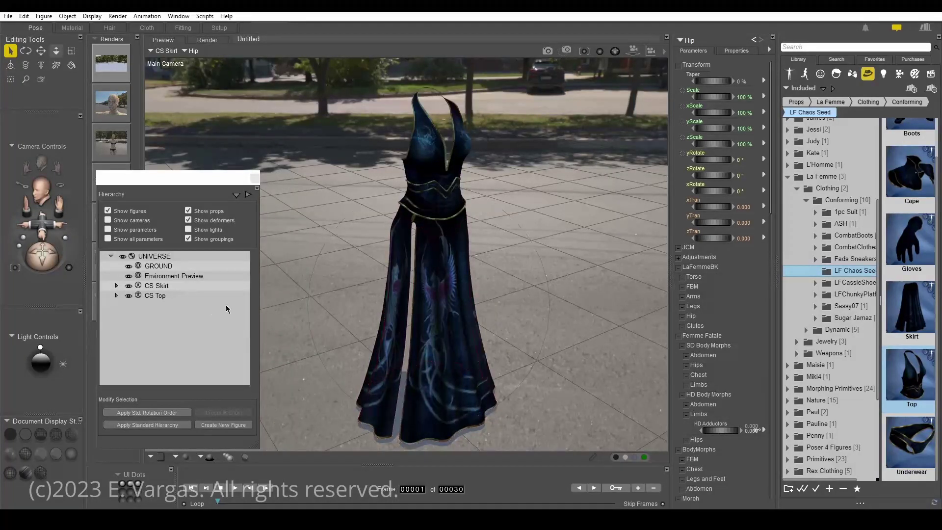
{"action": "left_click", "coordinate": [116, 295]}
{"action": "left_click", "coordinate": [116, 296]}
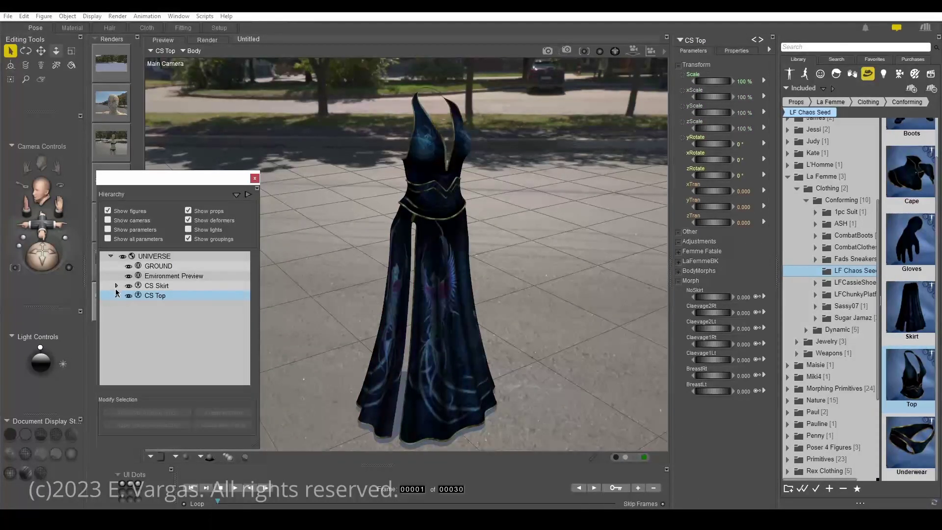
{"action": "left_click", "coordinate": [116, 286]}
{"action": "left_click", "coordinate": [116, 286]}
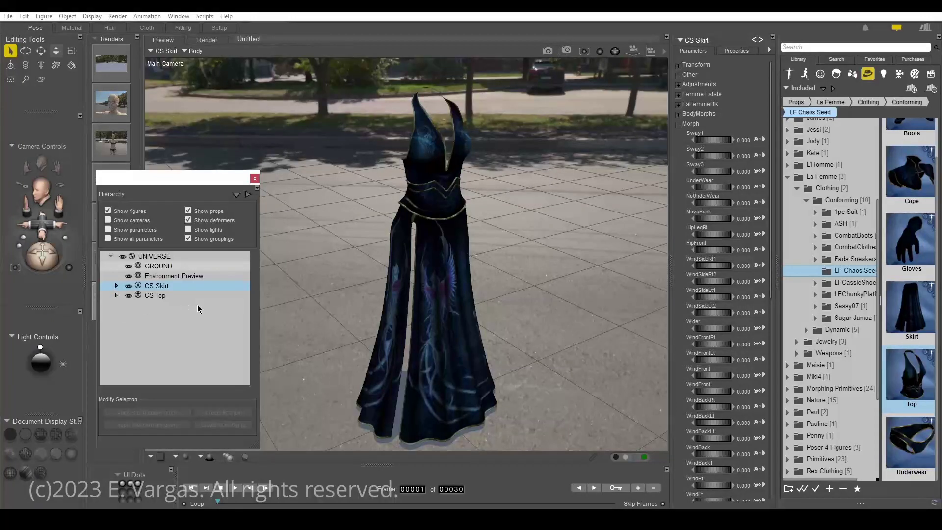
{"action": "left_click", "coordinate": [167, 296]}
{"action": "left_click", "coordinate": [167, 286]}
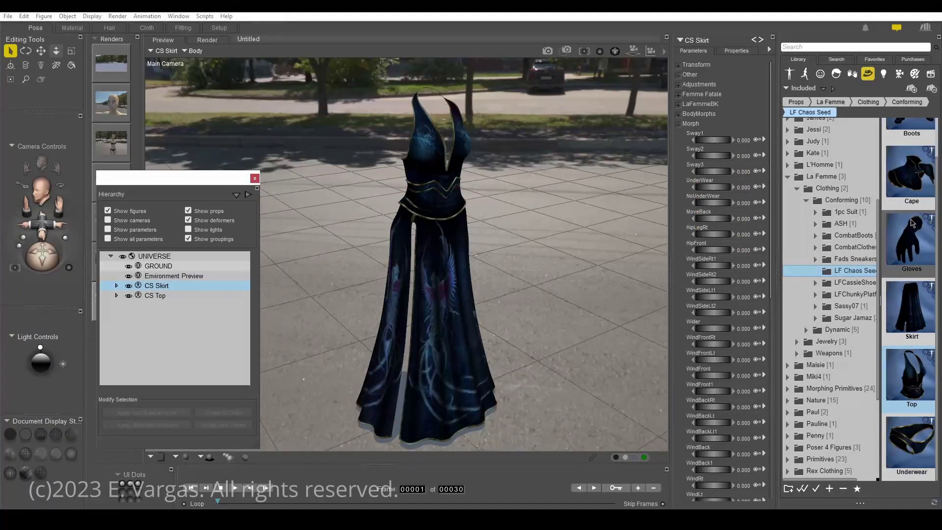
Open Skirt.cr2 from the skirt's library folder in Notepad++ and highlight the folder path in its figureResFile line
{"action": "right_click", "coordinate": [911, 311]}
{"action": "left_click", "coordinate": [895, 314]}
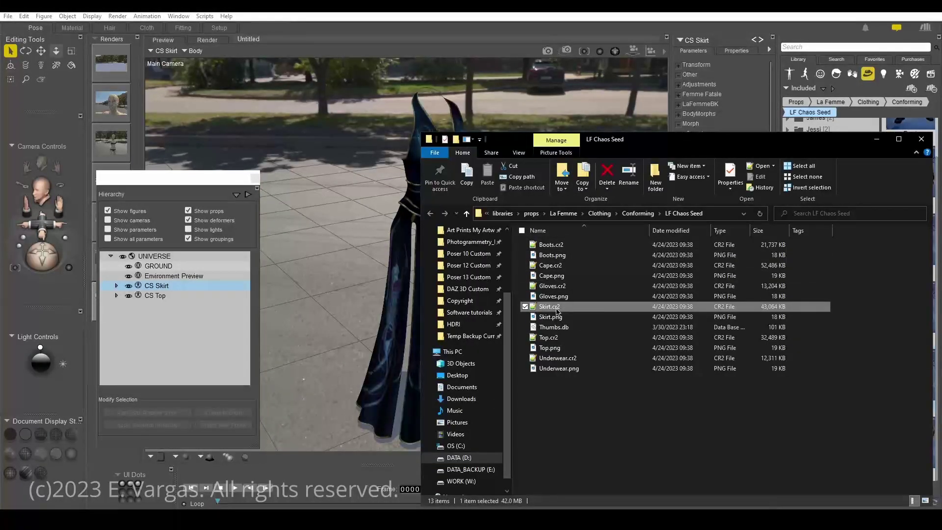
{"action": "double_click", "coordinate": [559, 311]}
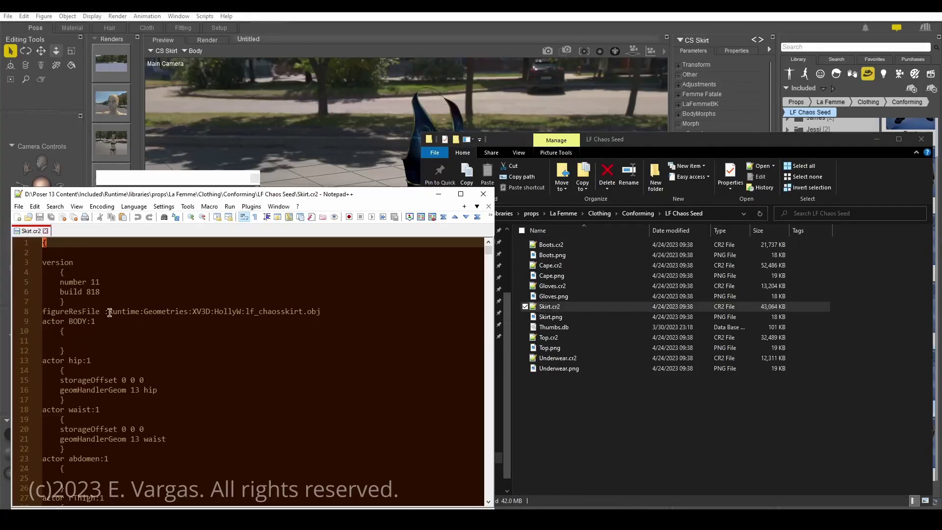
{"action": "left_click_drag", "start_coordinate": [105, 311], "coordinate": [241, 313]}
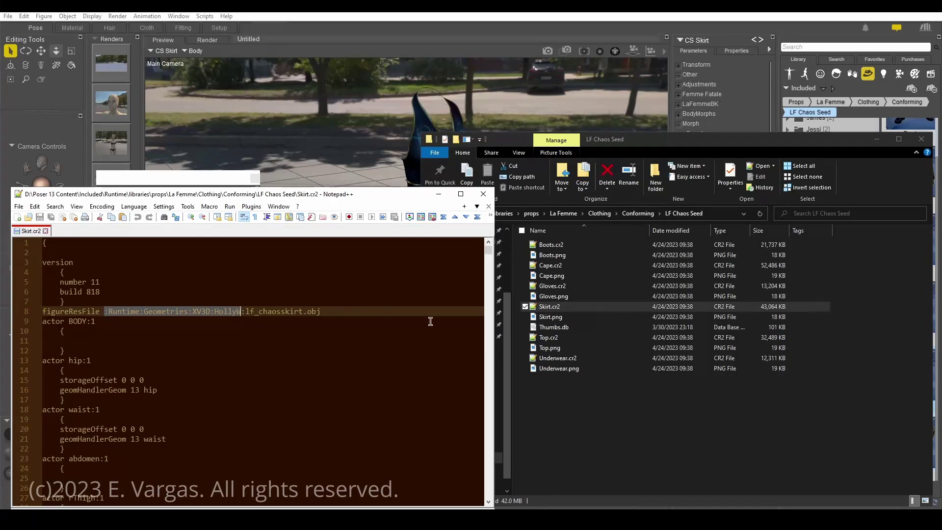
Browse File Explorer to the HollyW folder under Runtime, Geometries, XV3D
{"action": "left_click", "coordinate": [627, 412]}
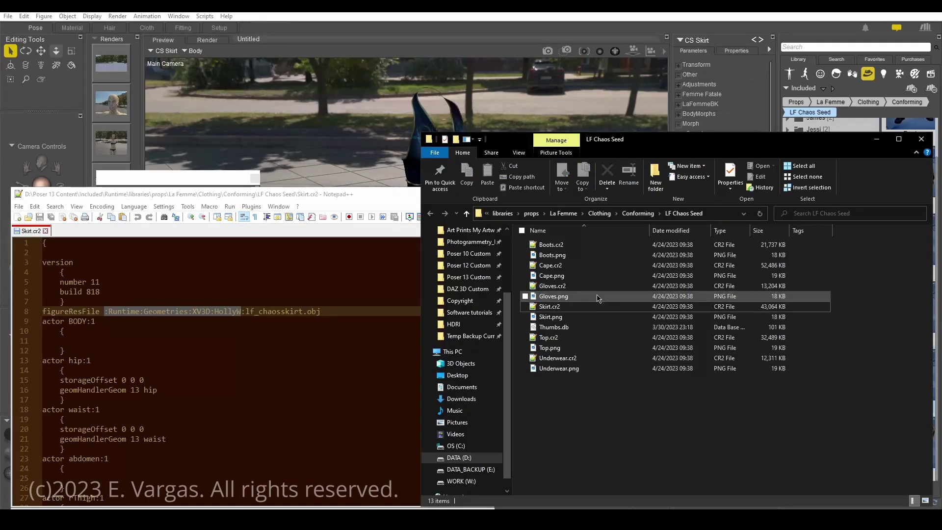
{"action": "left_click", "coordinate": [502, 213]}
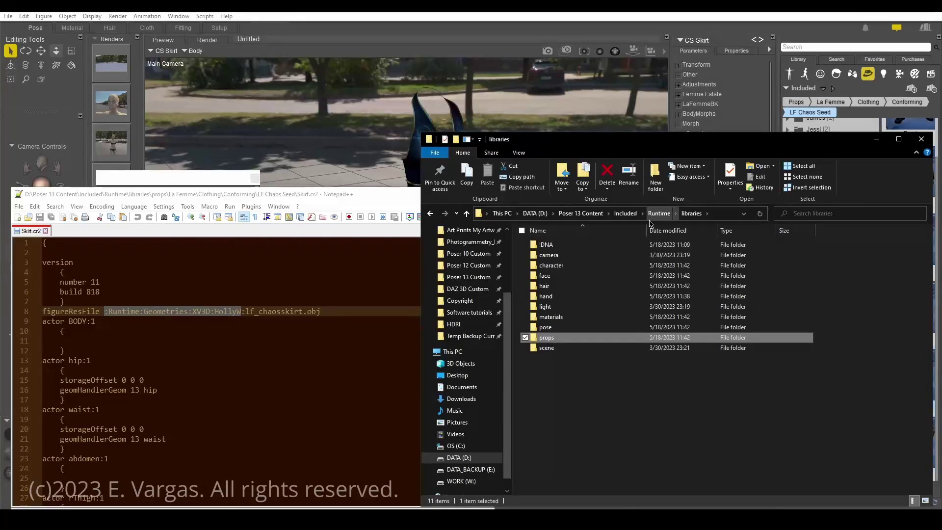
{"action": "left_click", "coordinate": [652, 219]}
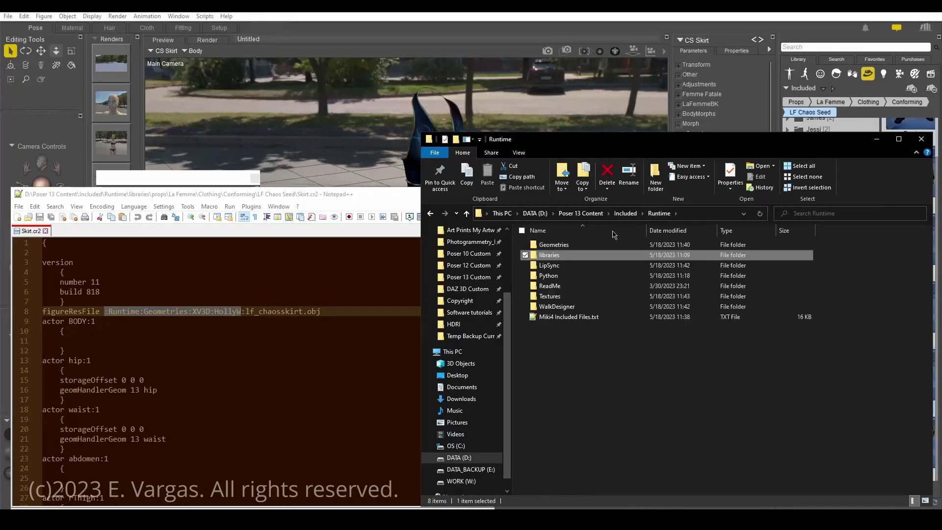
{"action": "double_click", "coordinate": [556, 246]}
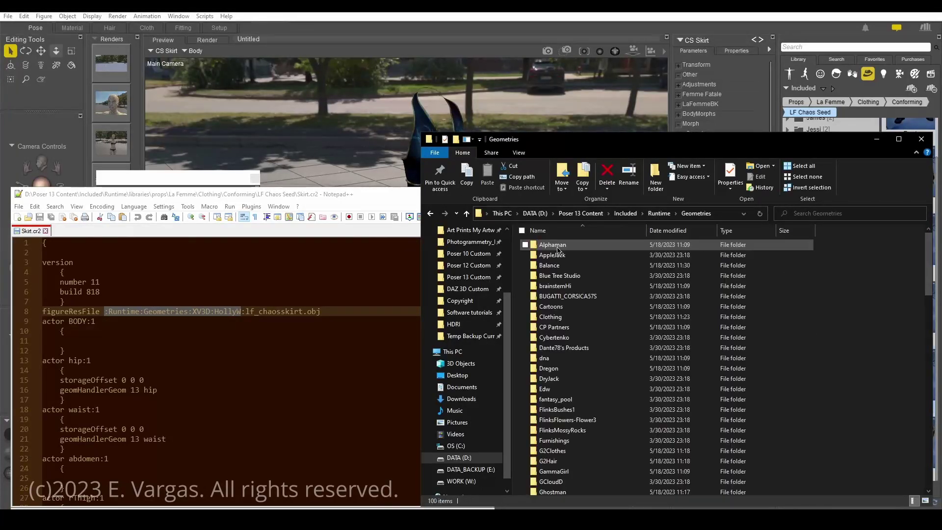
{"action": "left_click", "coordinate": [572, 408]}
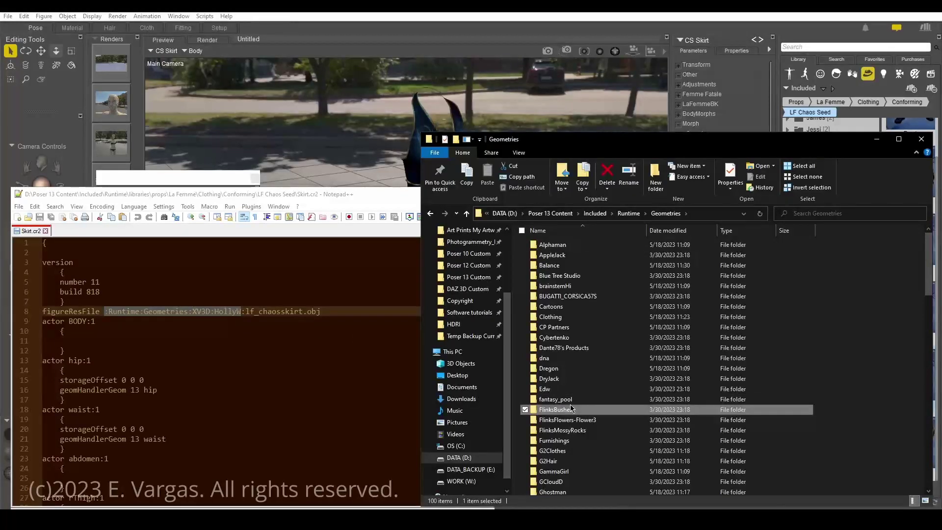
{"action": "type", "text": "xv"}
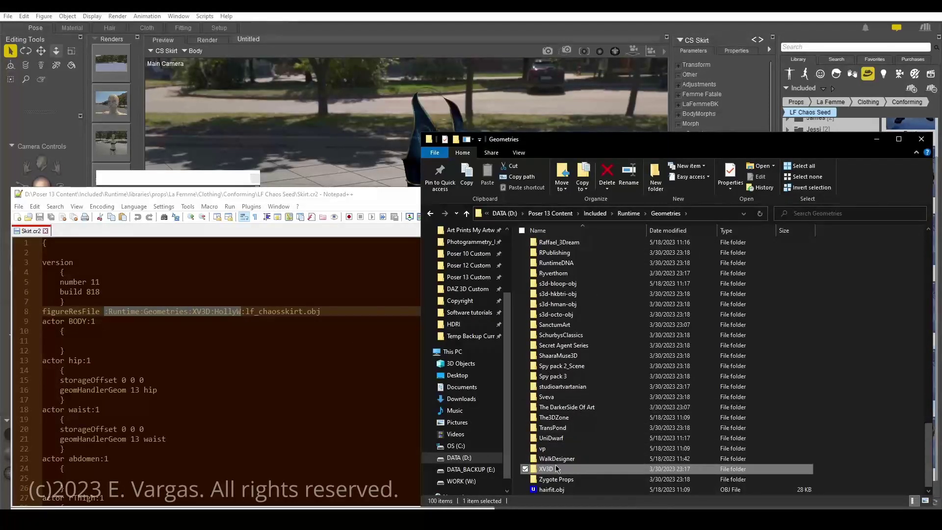
{"action": "double_click", "coordinate": [547, 468]}
{"action": "double_click", "coordinate": [549, 245]}
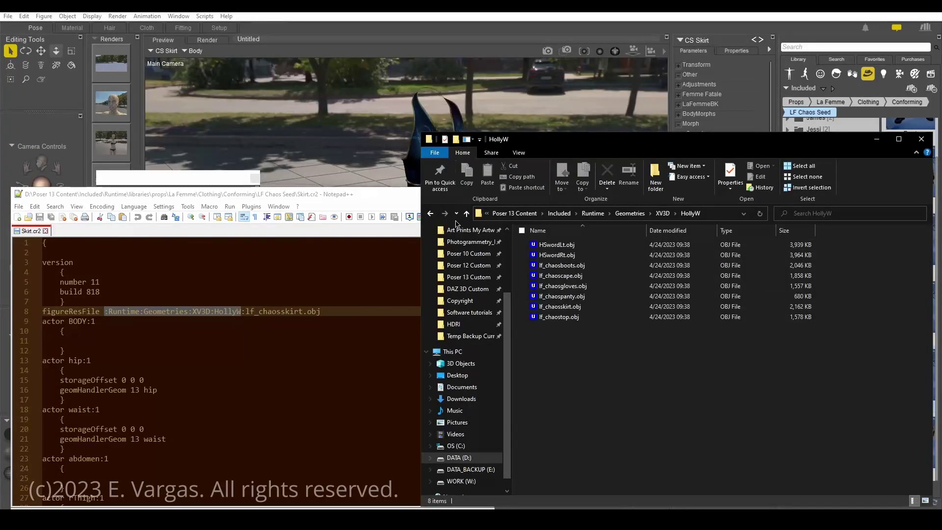
Select lf_chaosskirt.obj and lf_chaostop.obj in the HollyW folder, then switch back to Poser
{"action": "left_click", "coordinate": [399, 16]}
{"action": "key", "text": "alt+Tab"}
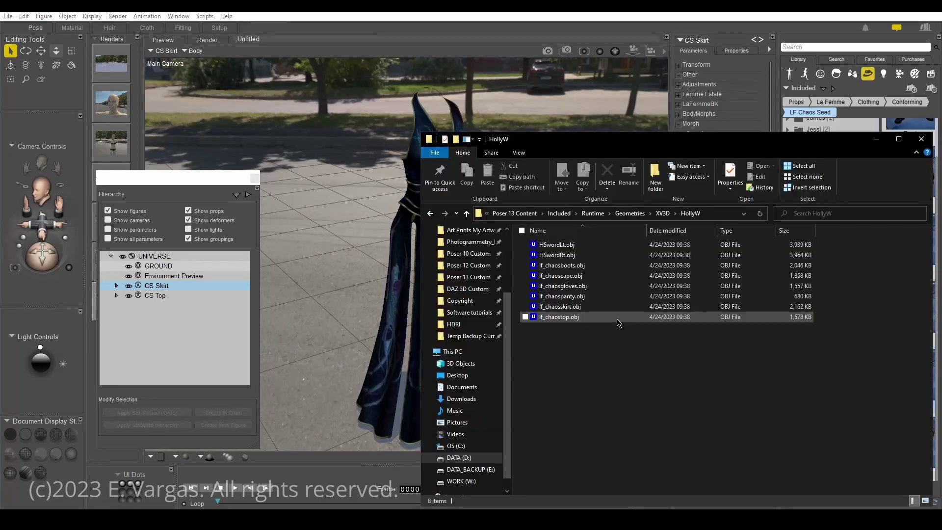
{"action": "left_click", "coordinate": [576, 310]}
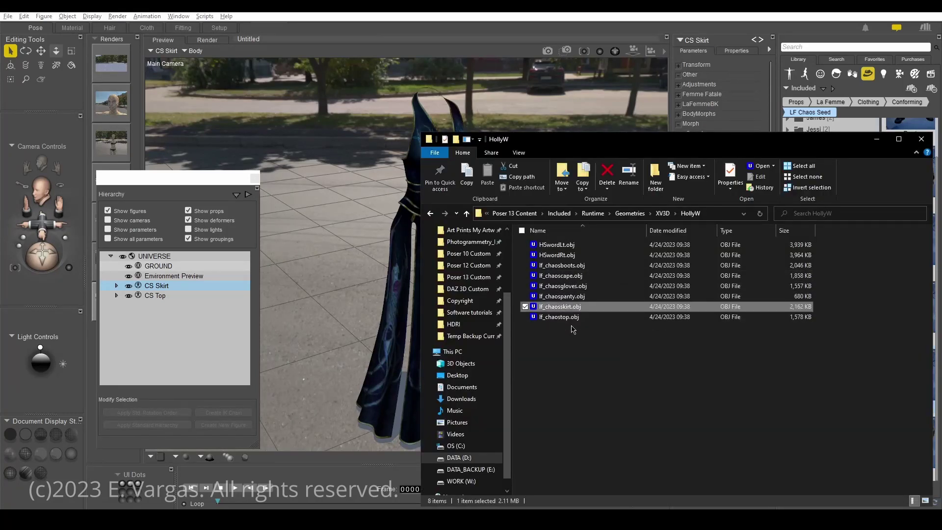
{"action": "left_click", "coordinate": [569, 318], "text": "shift"}
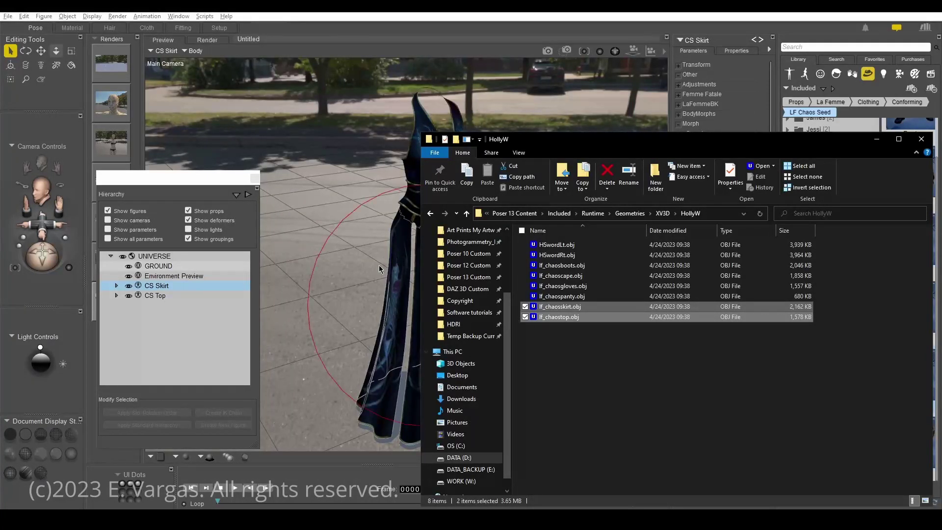
{"action": "left_click", "coordinate": [179, 189]}
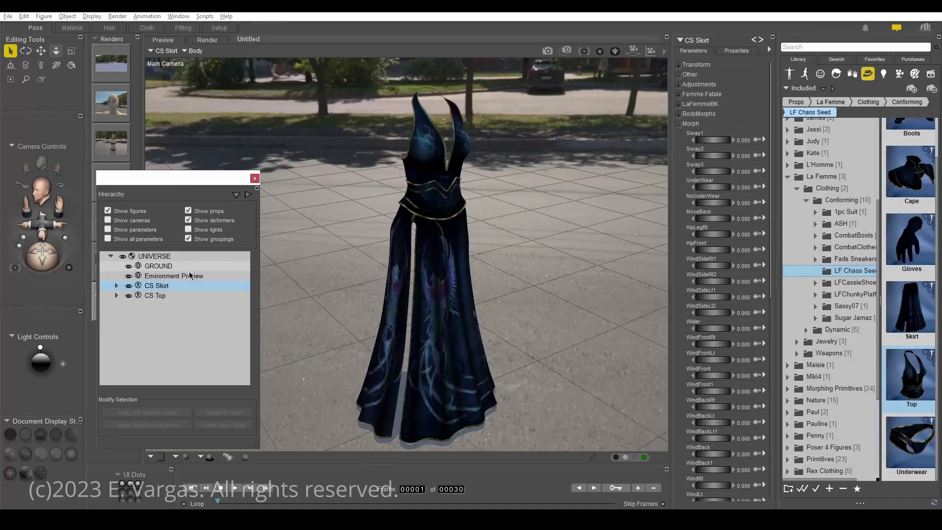
Select the CS Top figure and show its material assignments in the Material room
{"action": "left_click", "coordinate": [156, 296]}
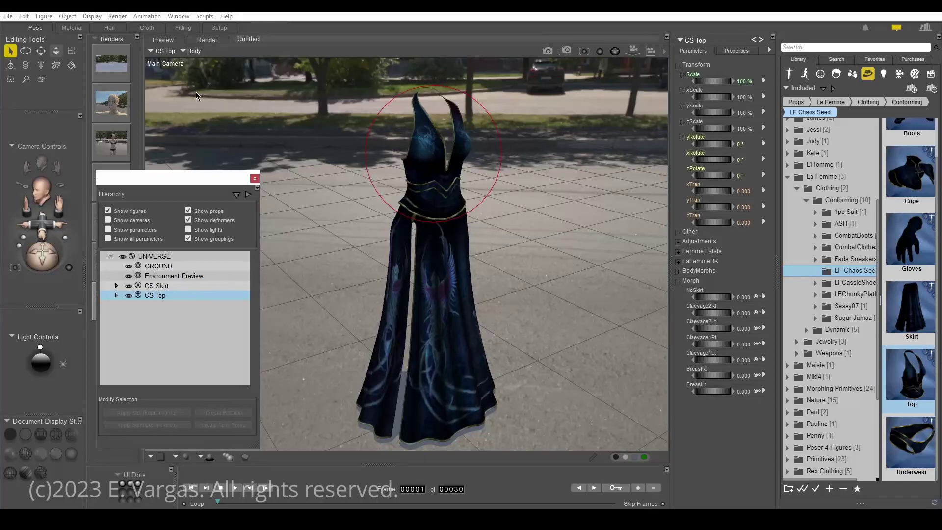
{"action": "left_click", "coordinate": [83, 28]}
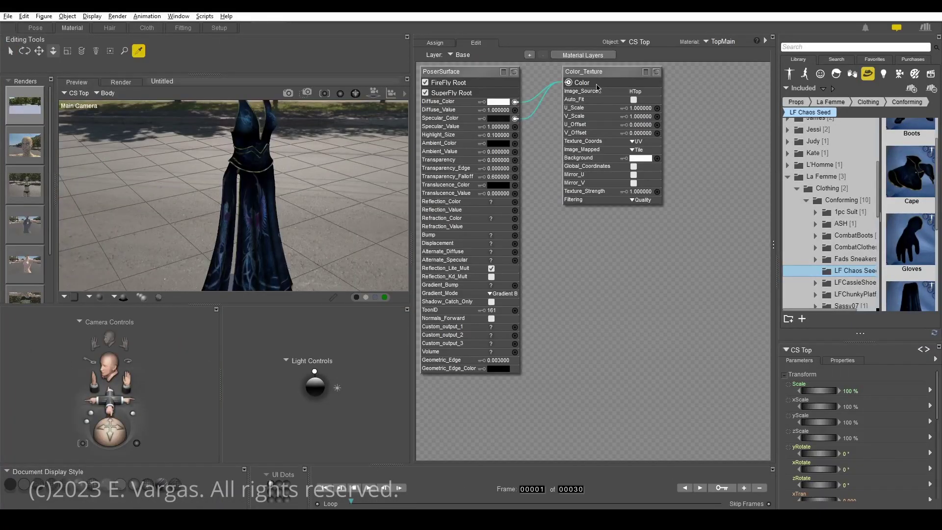
{"action": "left_click", "coordinate": [435, 43]}
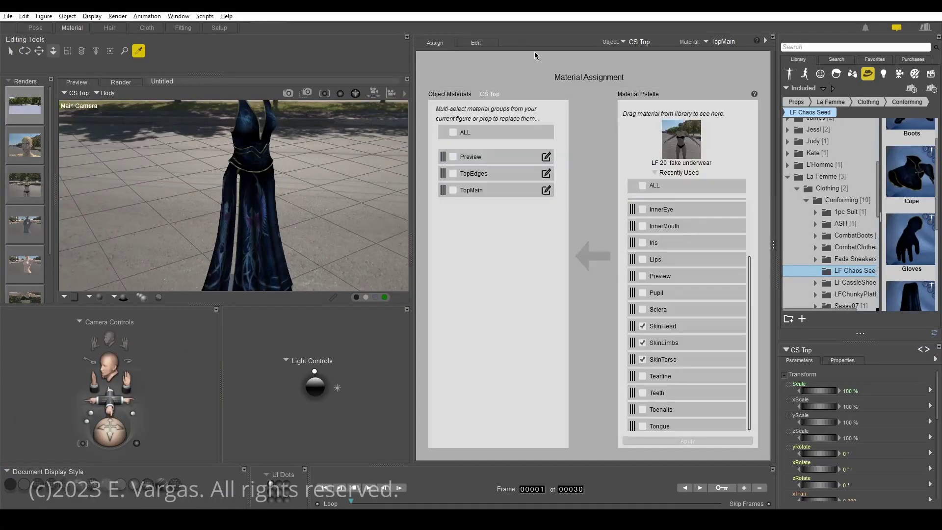
{"action": "left_click", "coordinate": [650, 43]}
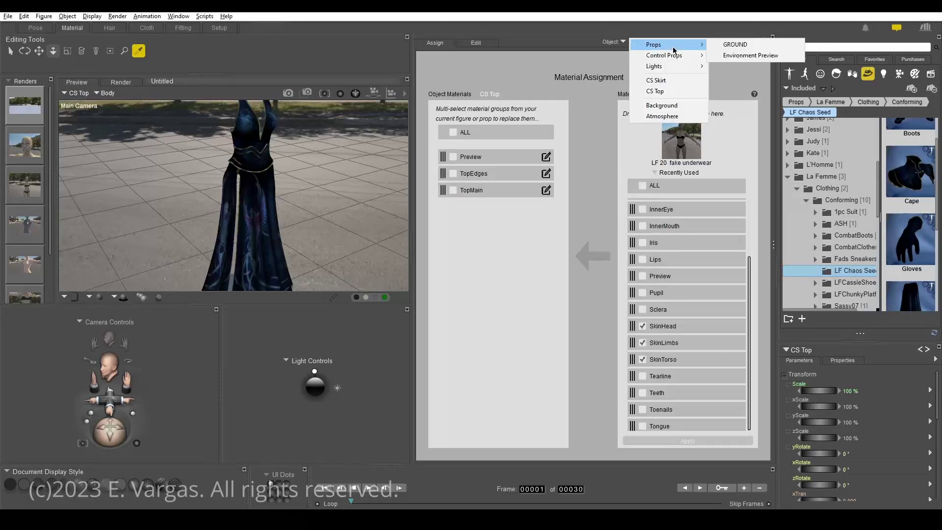
{"action": "left_click", "coordinate": [526, 65]}
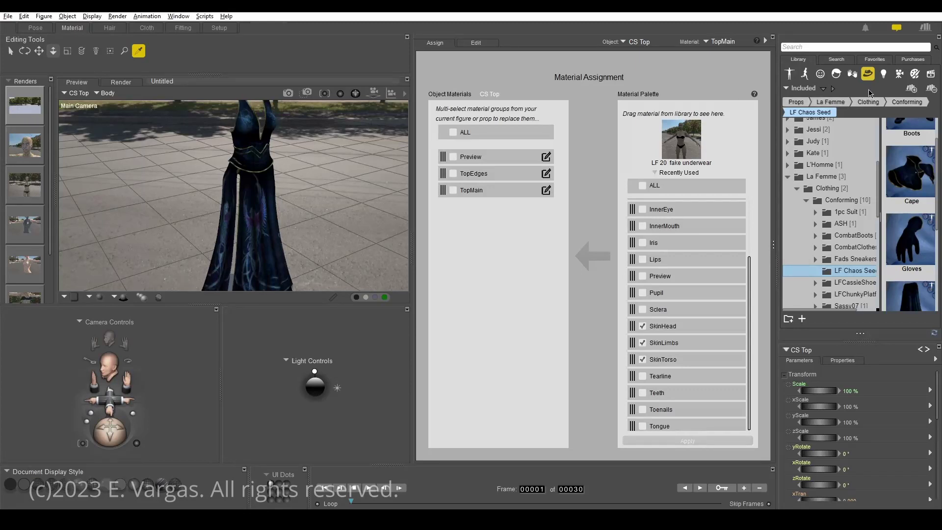
Open the Temp folder of the Sandbox materials library and include all CS Top material groups
{"action": "left_click", "coordinate": [914, 75]}
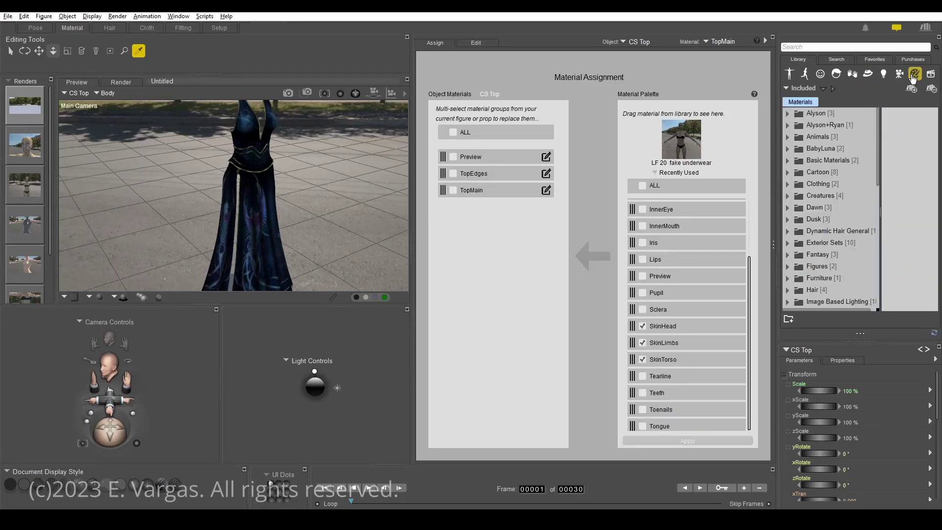
{"action": "left_click", "coordinate": [802, 91]}
{"action": "left_click", "coordinate": [811, 162]}
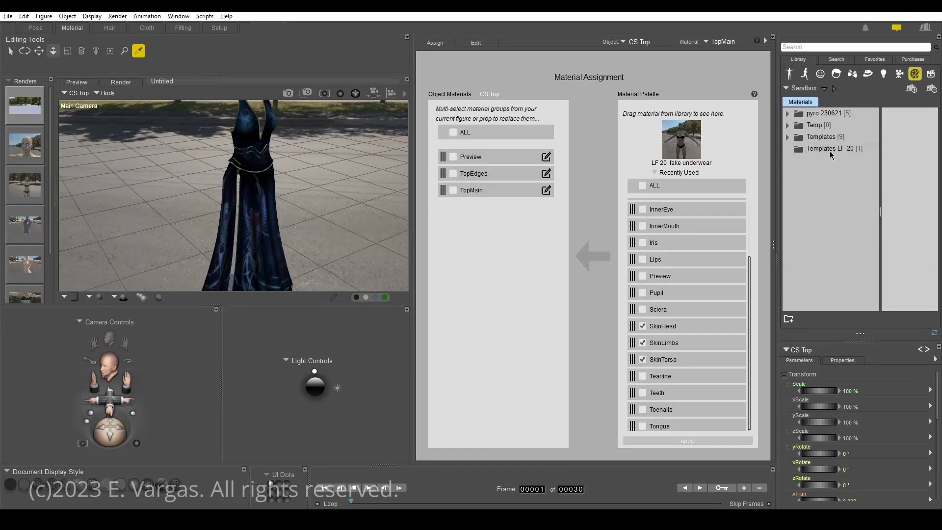
{"action": "left_click", "coordinate": [834, 127]}
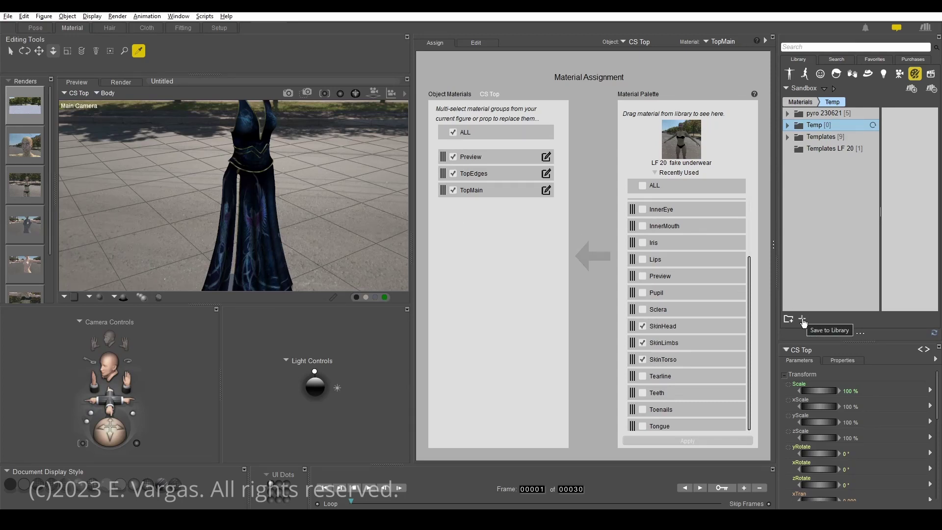
Save the CS Top materials to the Temp folder as a material collection named "cs top"
{"action": "left_click", "coordinate": [803, 320]}
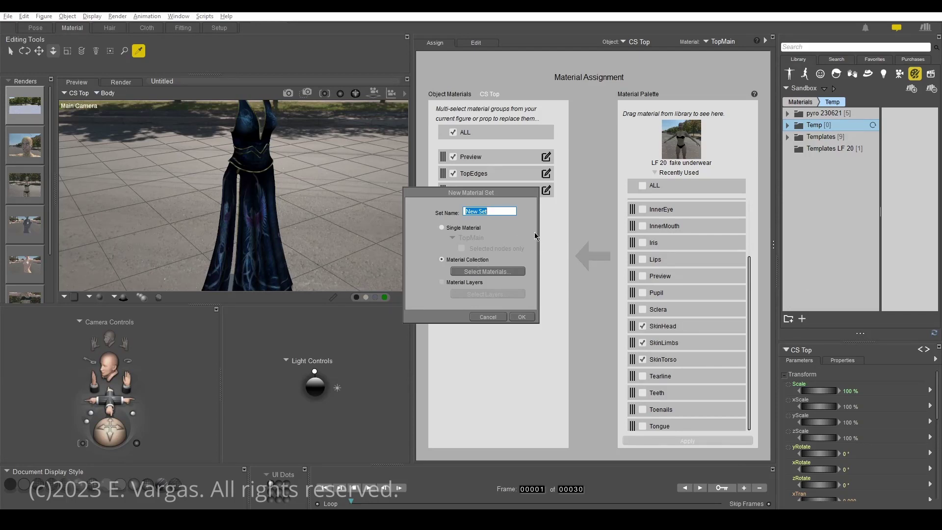
{"action": "type", "text": "cs top"}
{"action": "left_click", "coordinate": [523, 313]}
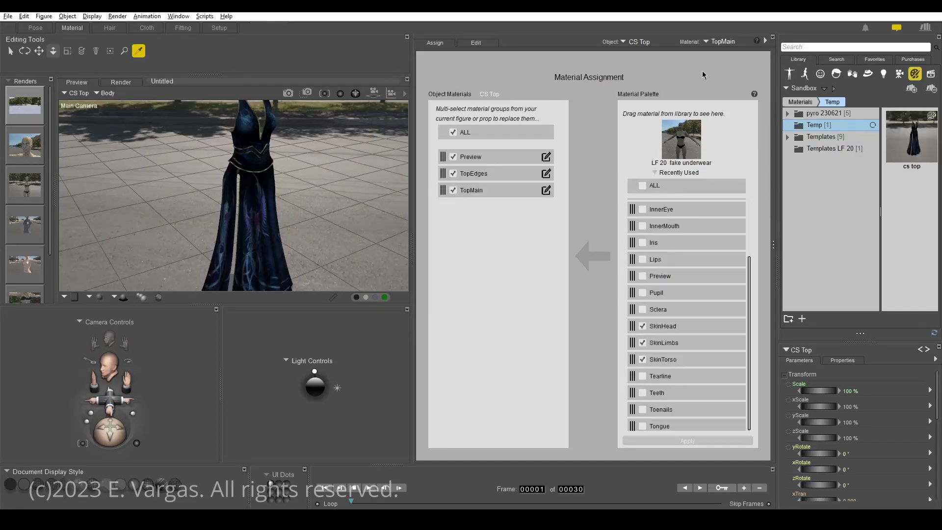
Switch the material assignment to CS Skirt and save its materials to the Temp folder as a collection named "cs skirt"
{"action": "left_click", "coordinate": [730, 42]}
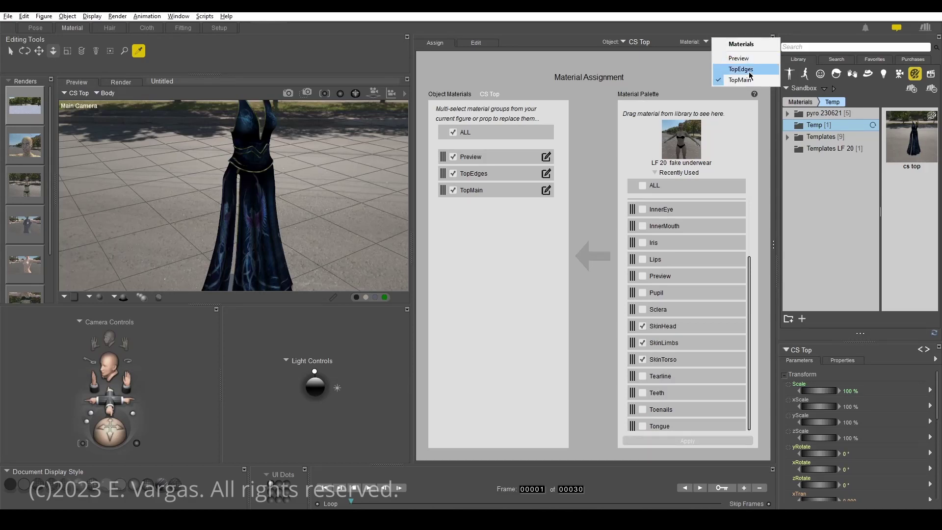
{"action": "left_click", "coordinate": [638, 42]}
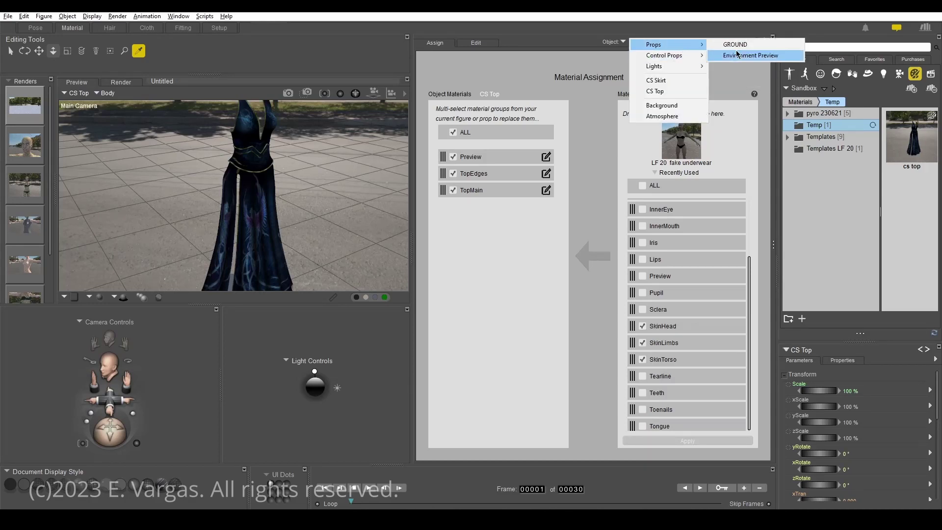
{"action": "left_click", "coordinate": [675, 81]}
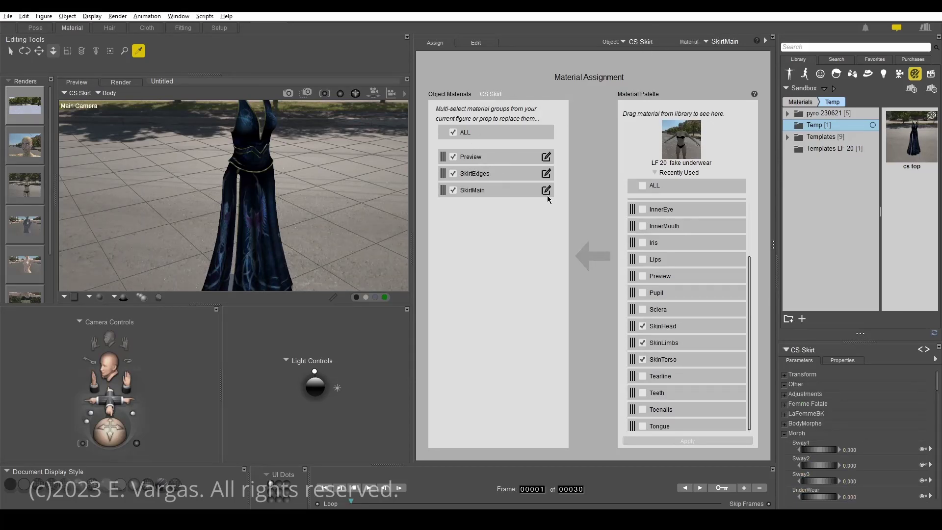
{"action": "left_click", "coordinate": [803, 319]}
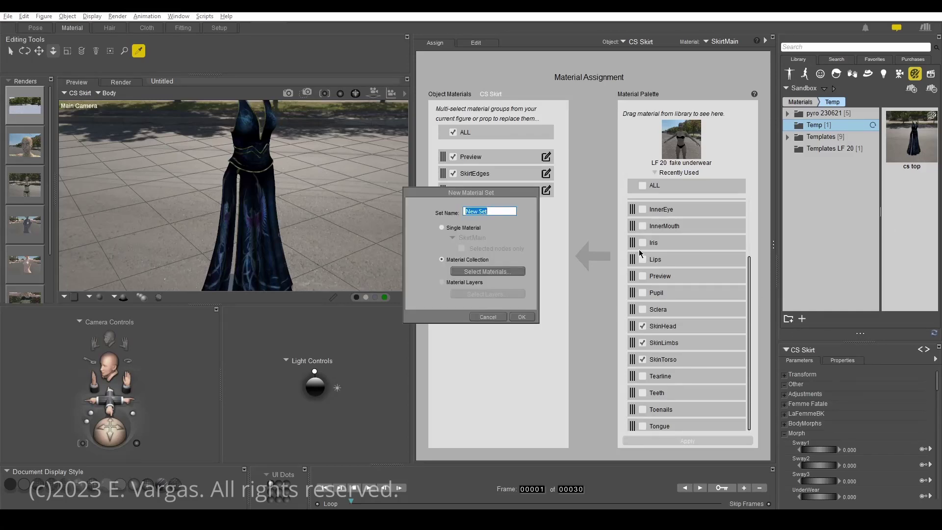
{"action": "type", "text": "cs skirt"}
{"action": "left_click", "coordinate": [523, 316]}
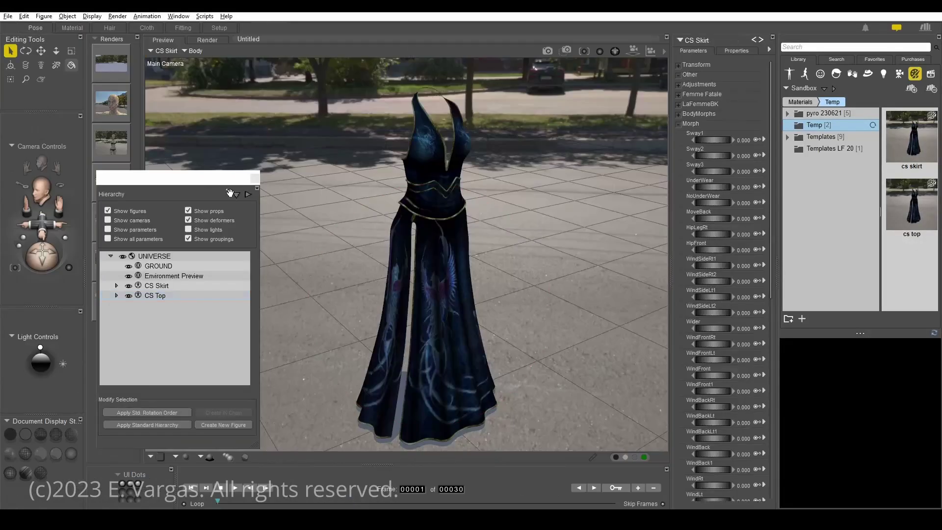
Return to the Pose room and delete both the CS Skirt and CS Top figures from the scene
{"action": "left_click", "coordinate": [35, 28]}
{"action": "left_click", "coordinate": [170, 288]}
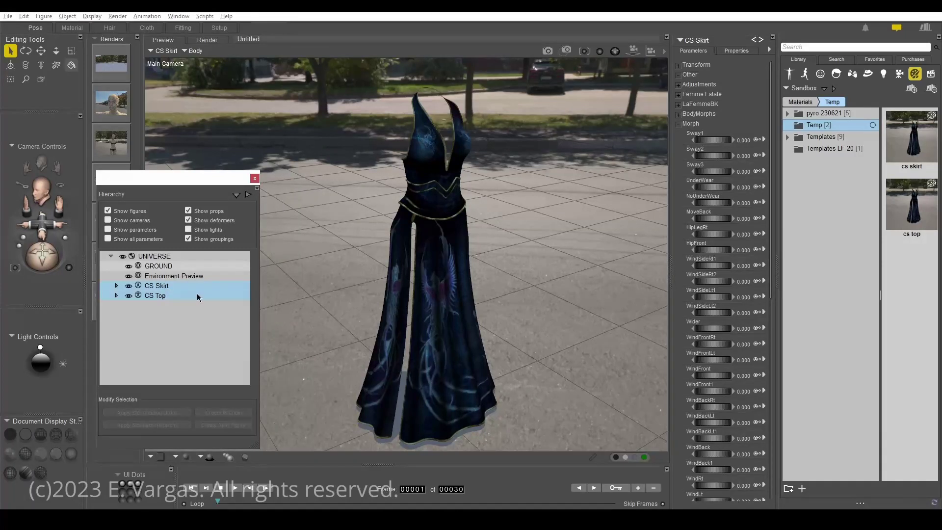
{"action": "right_click", "coordinate": [180, 287]}
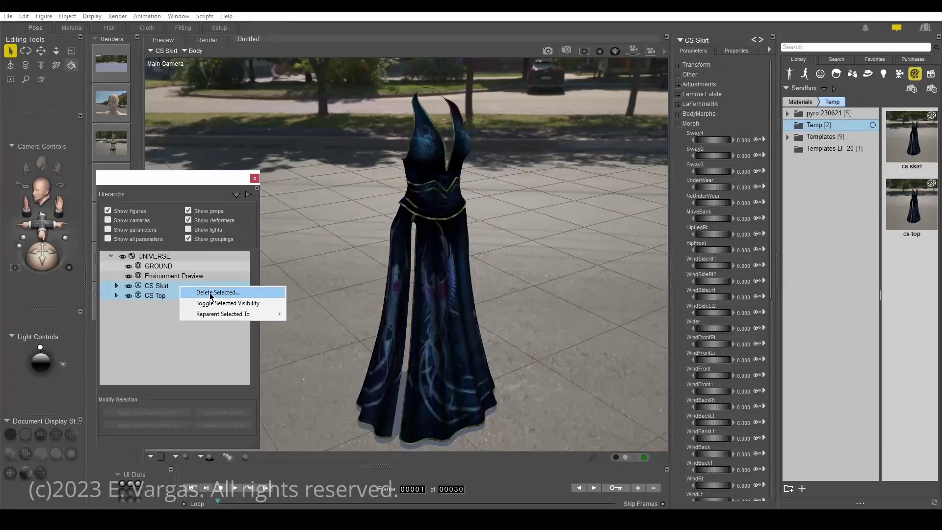
{"action": "left_click", "coordinate": [235, 293]}
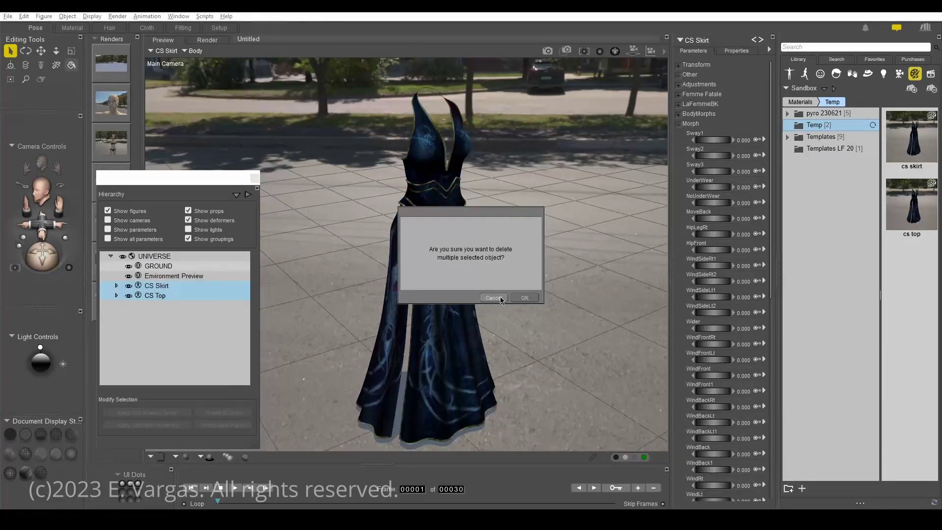
{"action": "left_click", "coordinate": [523, 297]}
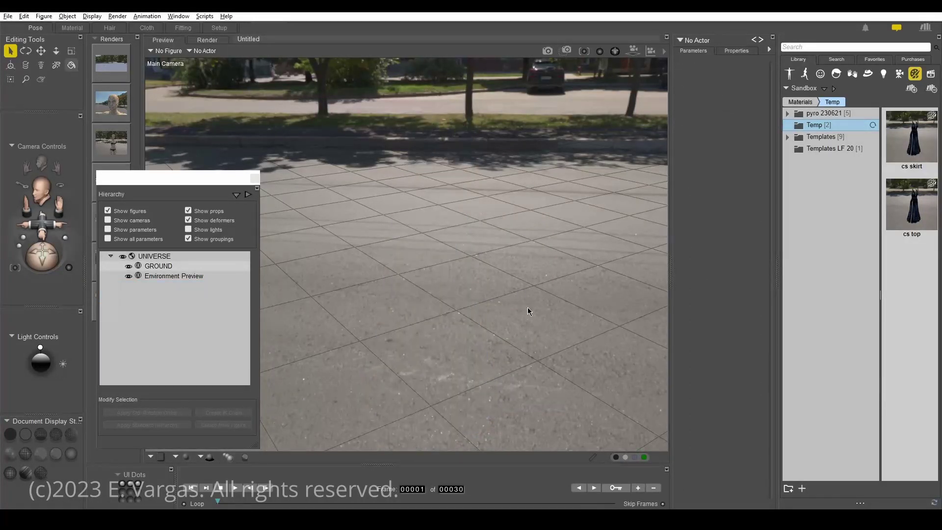
Import lf_chaosskirt.obj and lf_chaostop.obj from the HollyW folder into the scene at 100% of original size with no other import options
{"action": "mouse_move", "coordinate": [351, 496]}
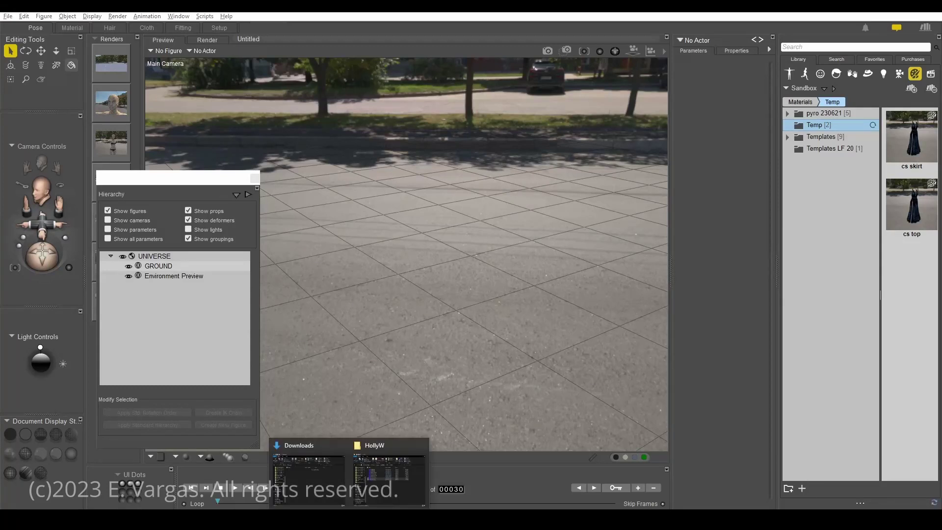
{"action": "left_click", "coordinate": [407, 480]}
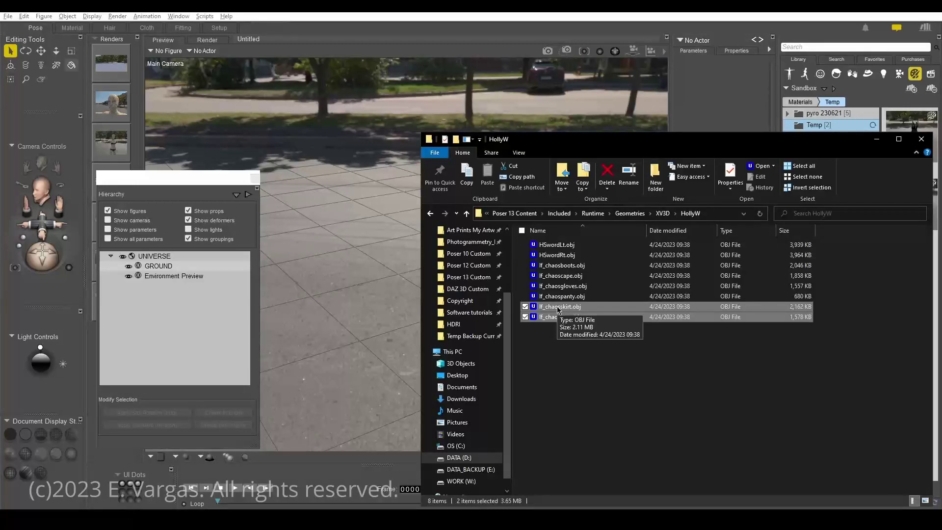
{"action": "left_click_drag", "start_coordinate": [558, 309], "coordinate": [358, 288]}
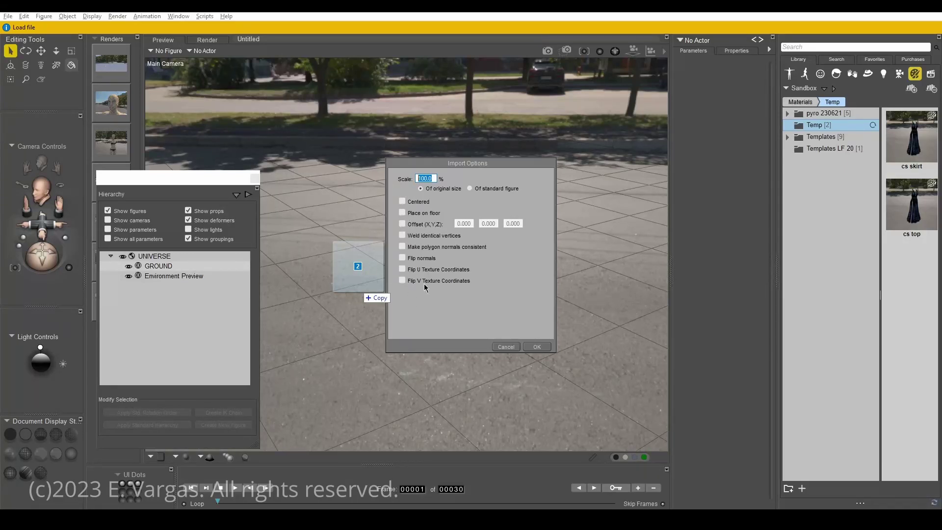
{"action": "left_click", "coordinate": [542, 347]}
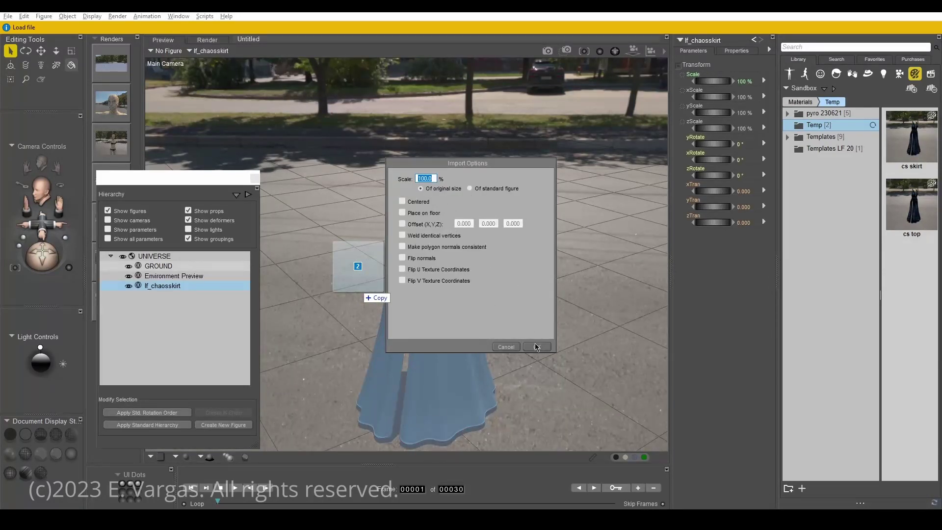
{"action": "left_click", "coordinate": [537, 347]}
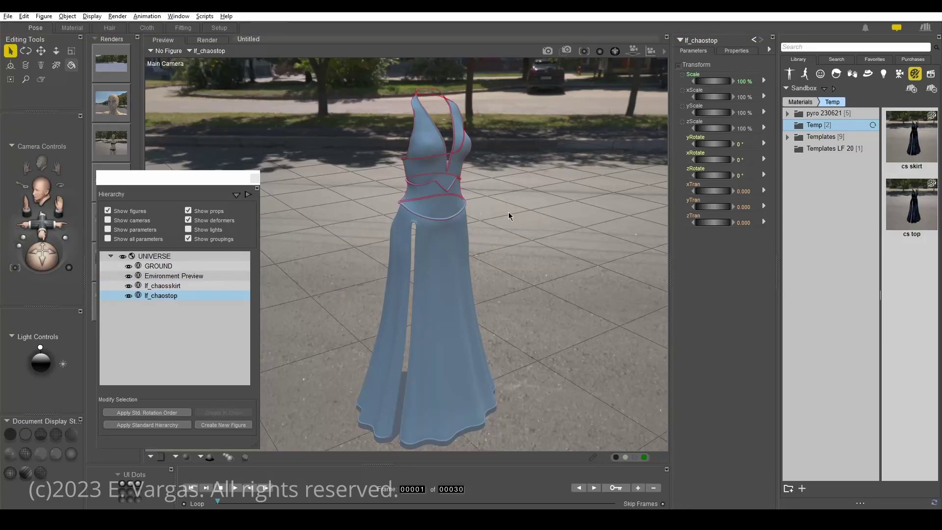
Show the properties of the lf_chaosskirt prop and display the scene in wireframe to inspect the mesh density up close
{"action": "left_click", "coordinate": [186, 288]}
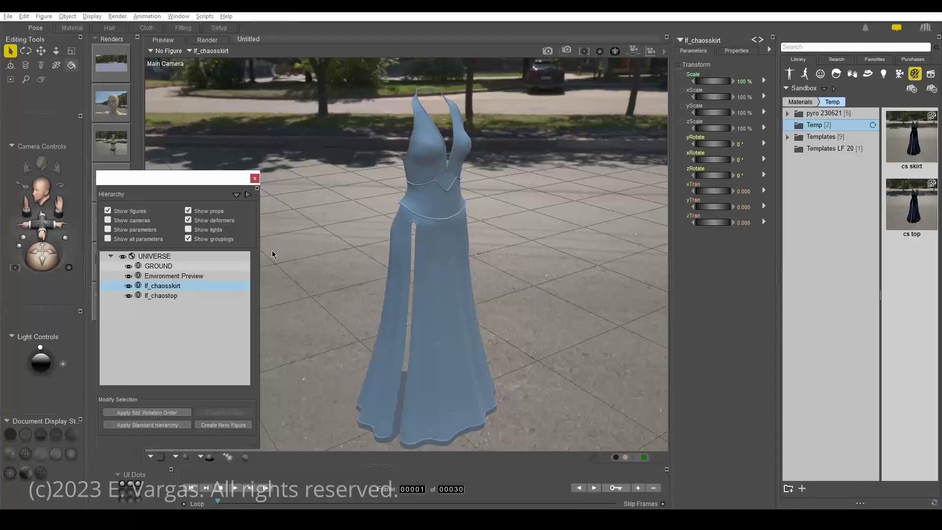
{"action": "left_click", "coordinate": [741, 52]}
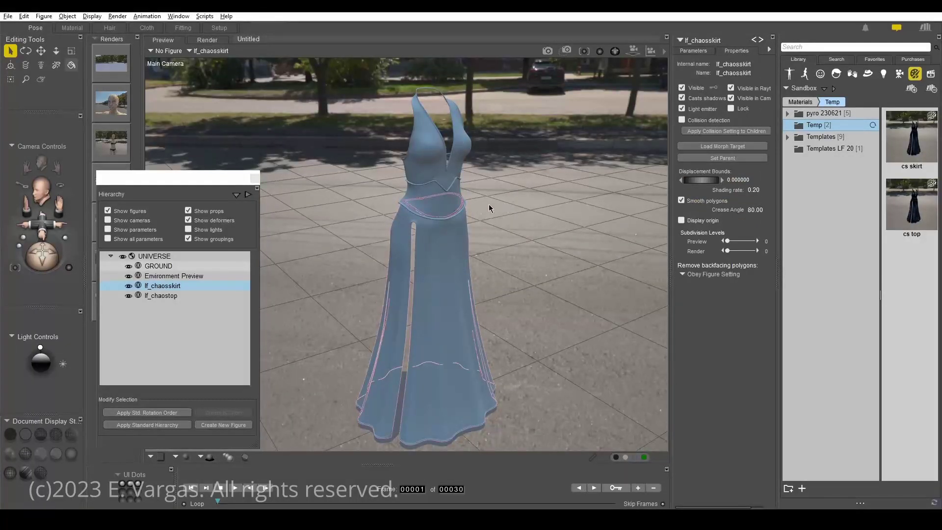
{"action": "key", "text": "ctrl+4"}
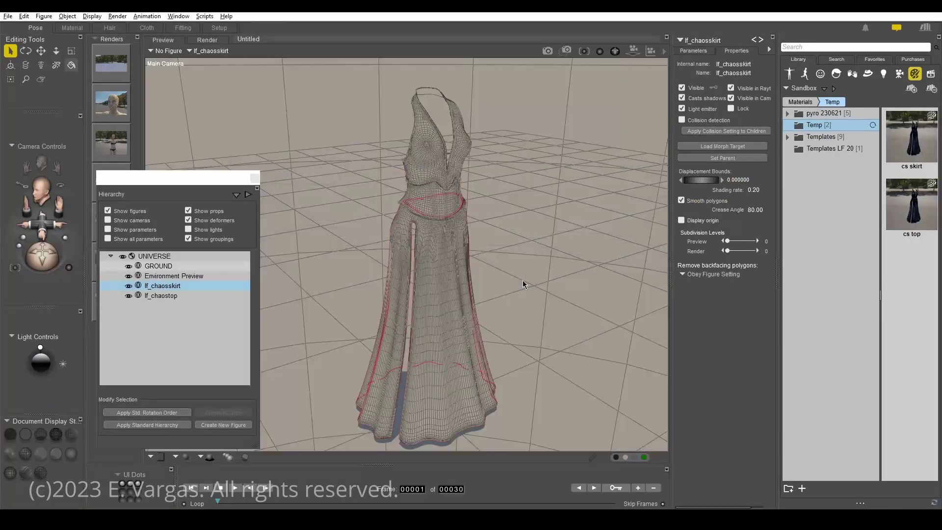
{"action": "scroll", "coordinate": [461, 263], "scroll_direction": "up", "scroll_amount": 6}
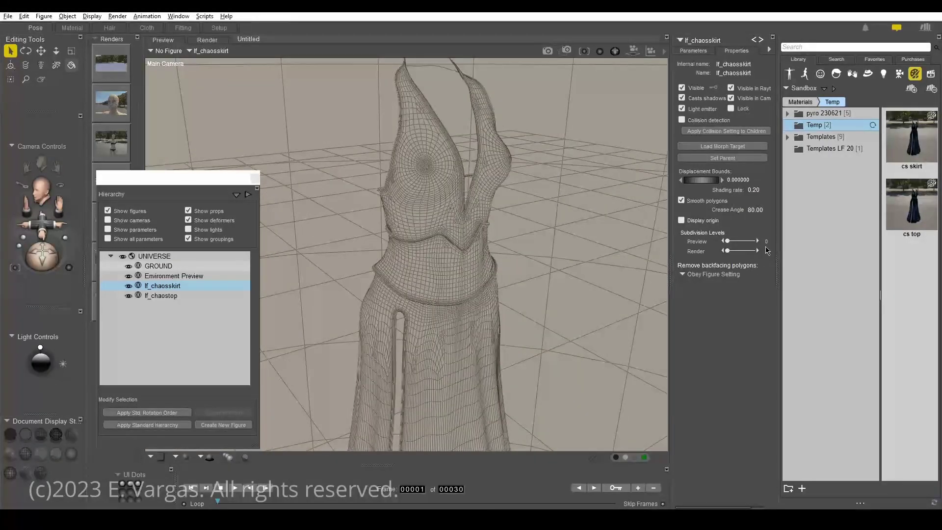
Set the render subdivision level to 1 on both the lf_chaosskirt and lf_chaostop props
{"action": "left_click", "coordinate": [767, 252]}
{"action": "type", "text": "1"}
{"action": "key", "text": "Return"}
{"action": "left_click", "coordinate": [199, 295]}
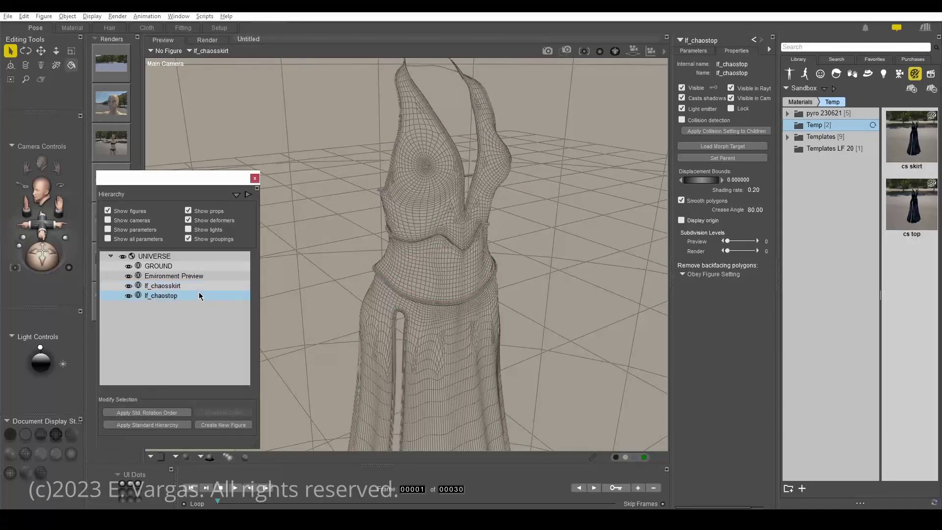
{"action": "left_click", "coordinate": [767, 251]}
{"action": "type", "text": "1"}
{"action": "key", "text": "Return"}
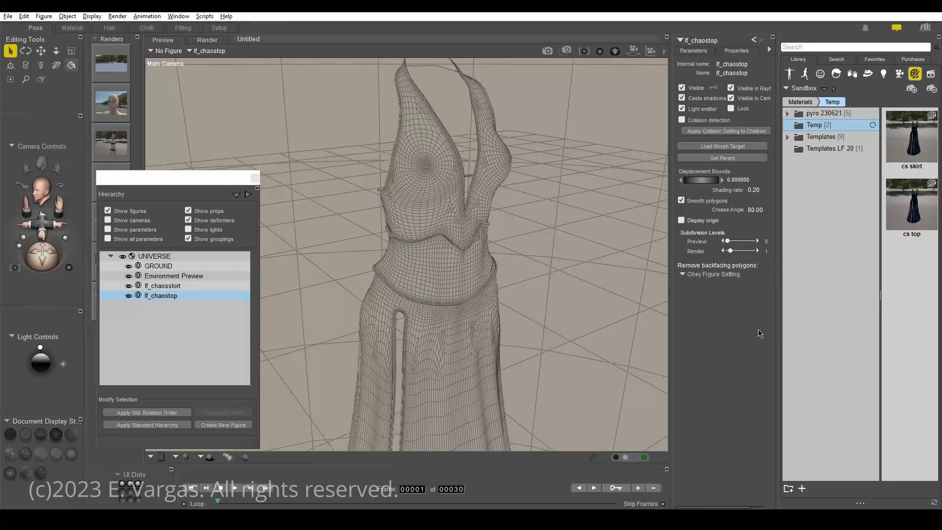
Recheck the subdivision settings of both imported props and render the scene
{"action": "left_click", "coordinate": [203, 288]}
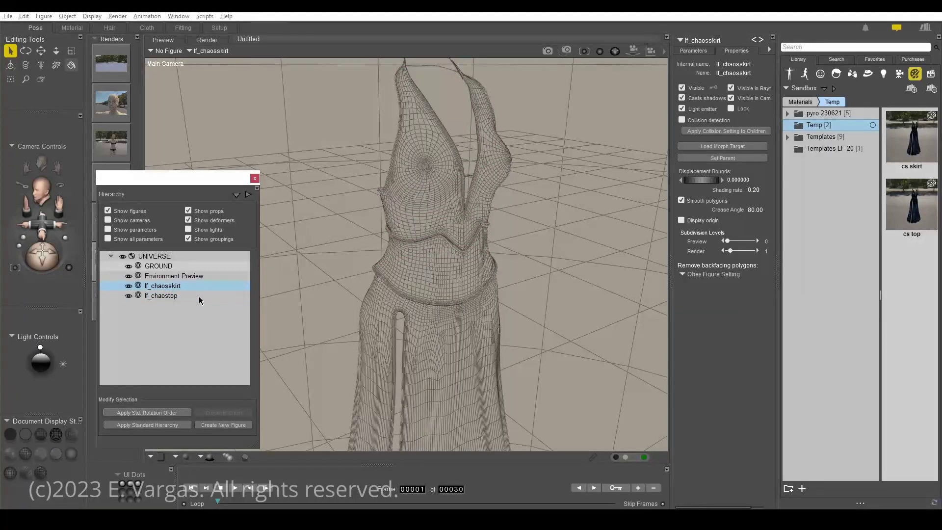
{"action": "left_click", "coordinate": [200, 297]}
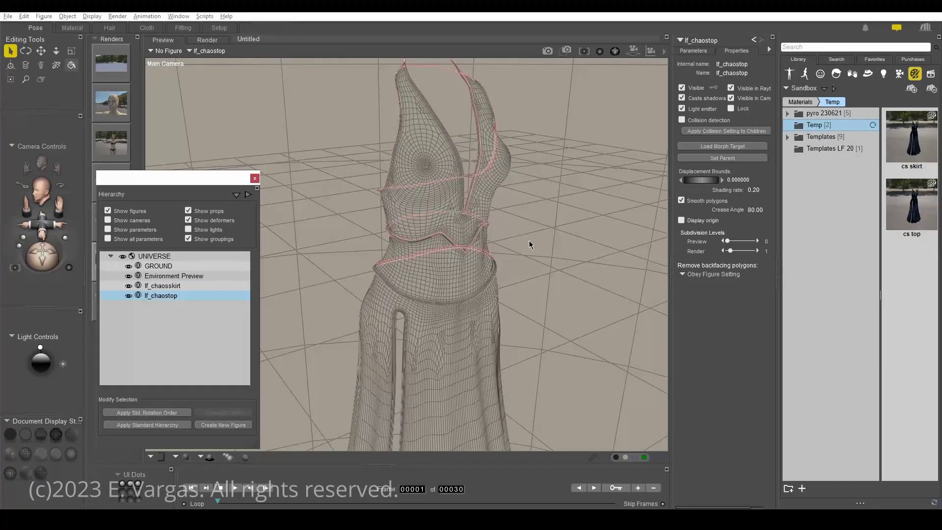
{"action": "left_click", "coordinate": [548, 51]}
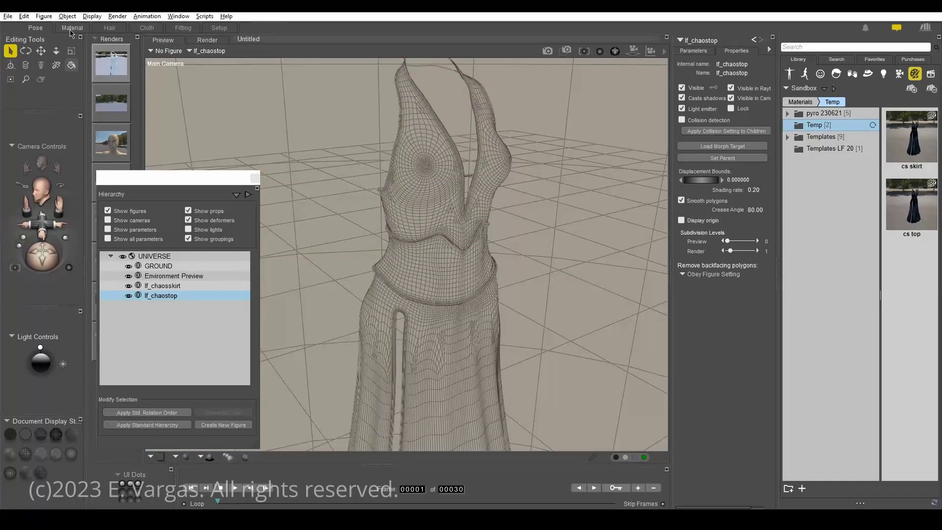
Open the Material room, load the saved cs top material into the palette and apply all its zones to lf_chaostop
{"action": "left_click", "coordinate": [71, 29]}
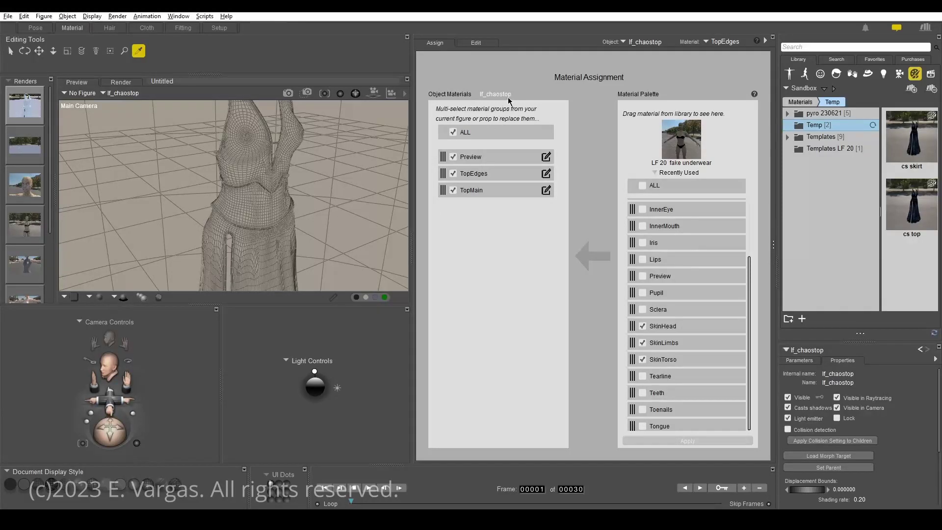
{"action": "left_click", "coordinate": [681, 174]}
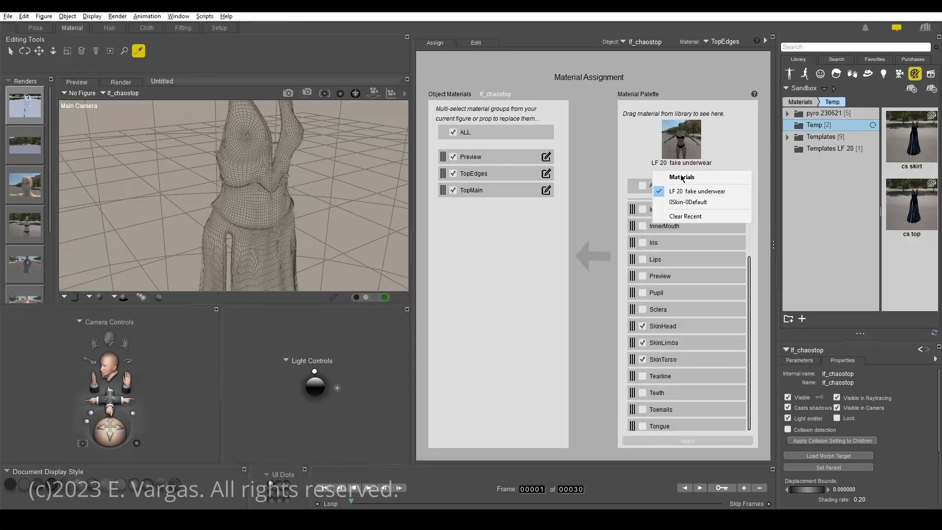
{"action": "left_click", "coordinate": [726, 162]}
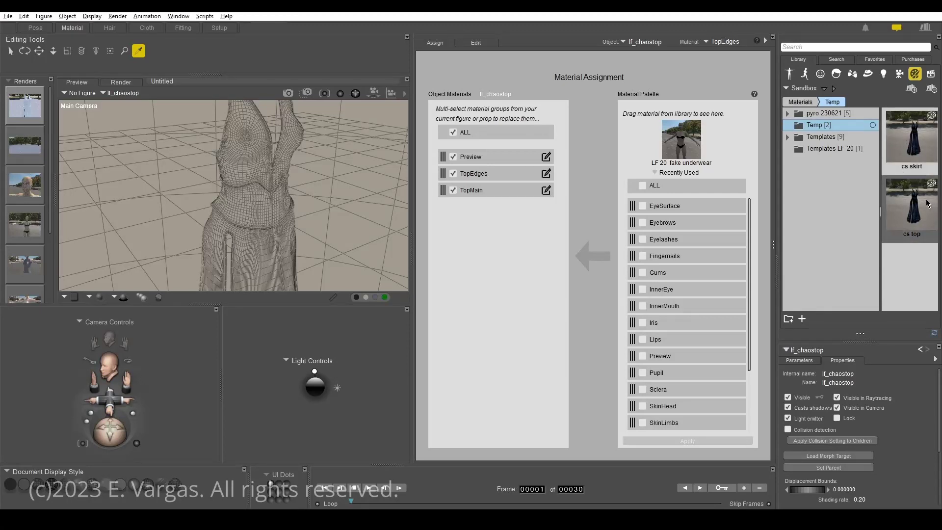
{"action": "left_click", "coordinate": [921, 233]}
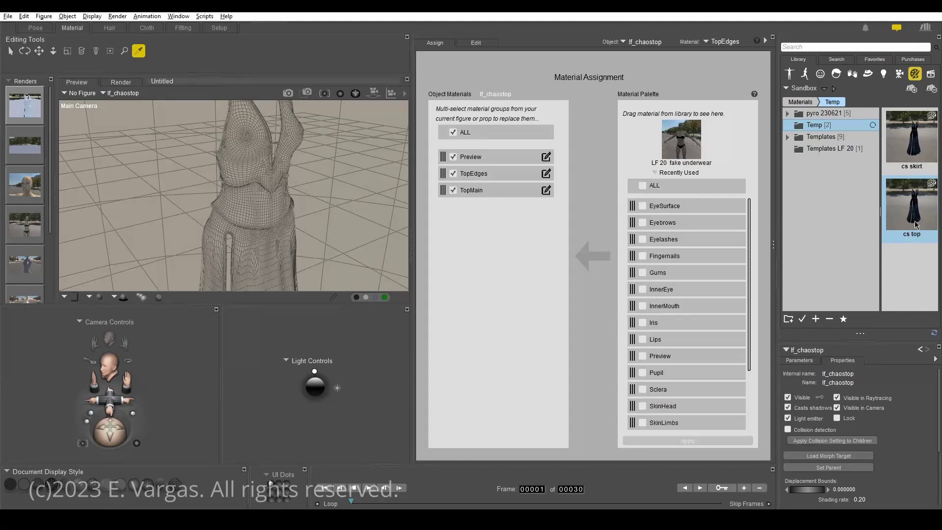
{"action": "left_click_drag", "start_coordinate": [917, 218], "coordinate": [683, 142]}
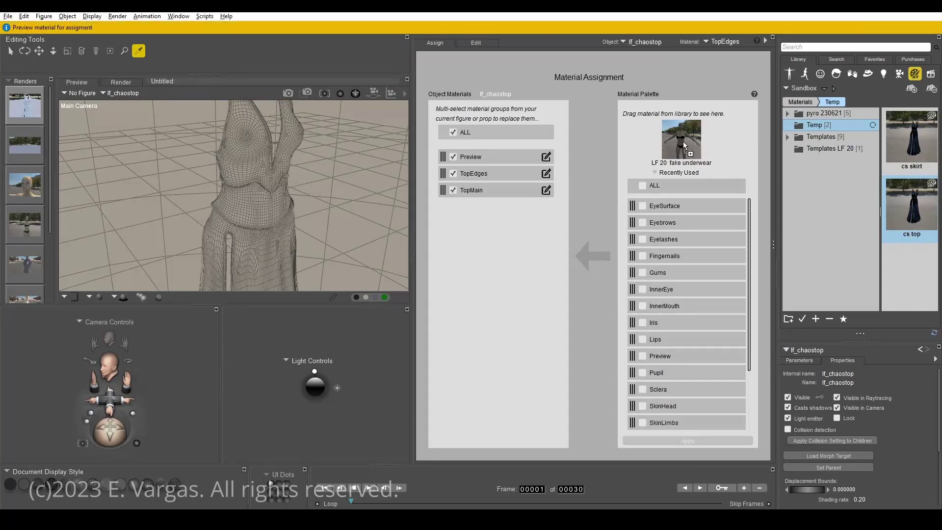
{"action": "left_click", "coordinate": [643, 186]}
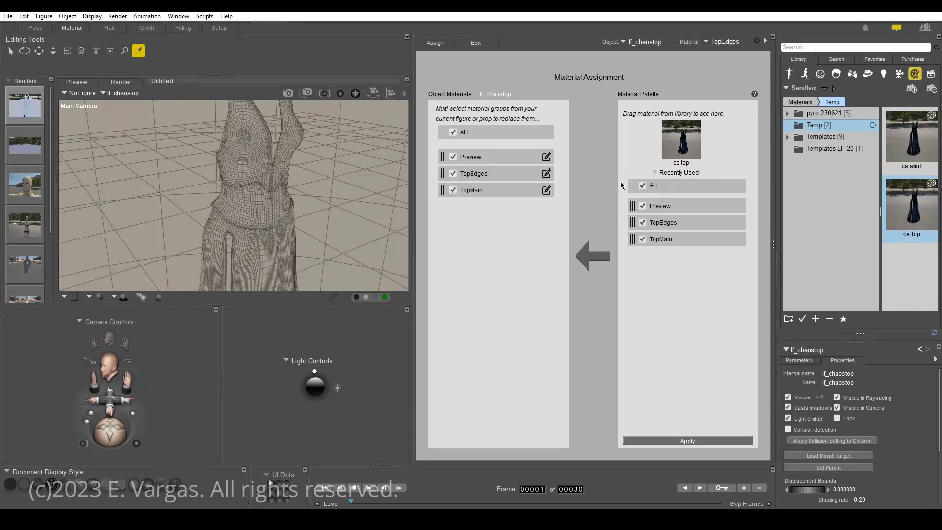
Switch the material assignment to lf_chaosskirt and apply all zones of the saved cs skirt material to it
{"action": "left_click", "coordinate": [654, 44]}
{"action": "mouse_move", "coordinate": [680, 42]}
{"action": "left_click", "coordinate": [735, 64]}
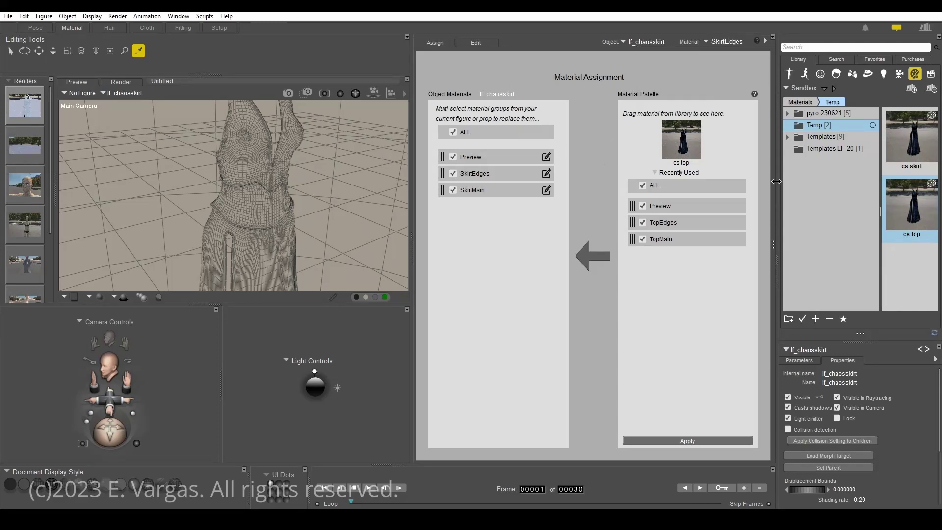
{"action": "left_click_drag", "start_coordinate": [912, 139], "coordinate": [696, 136]}
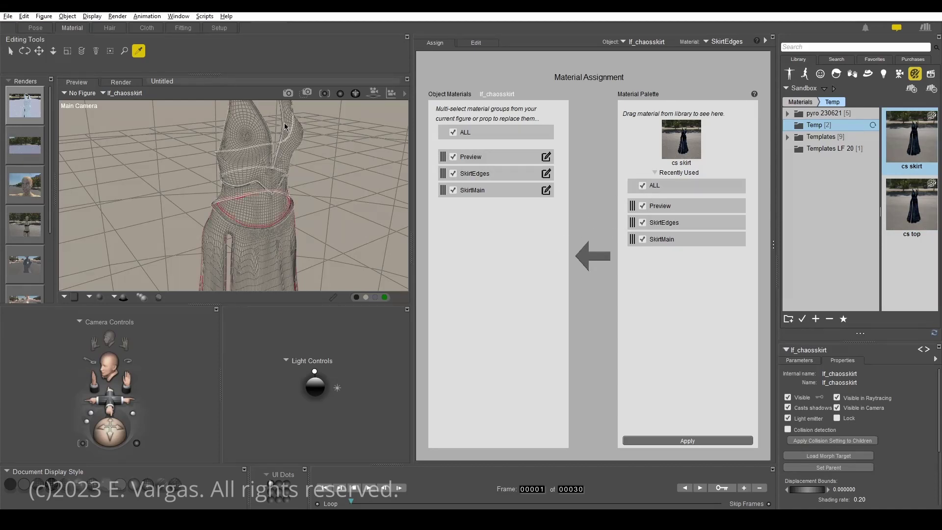
Display the dress with its textures, return to the Pose room and select UNIVERSE to deselect the skirt
{"action": "left_click", "coordinate": [161, 483]}
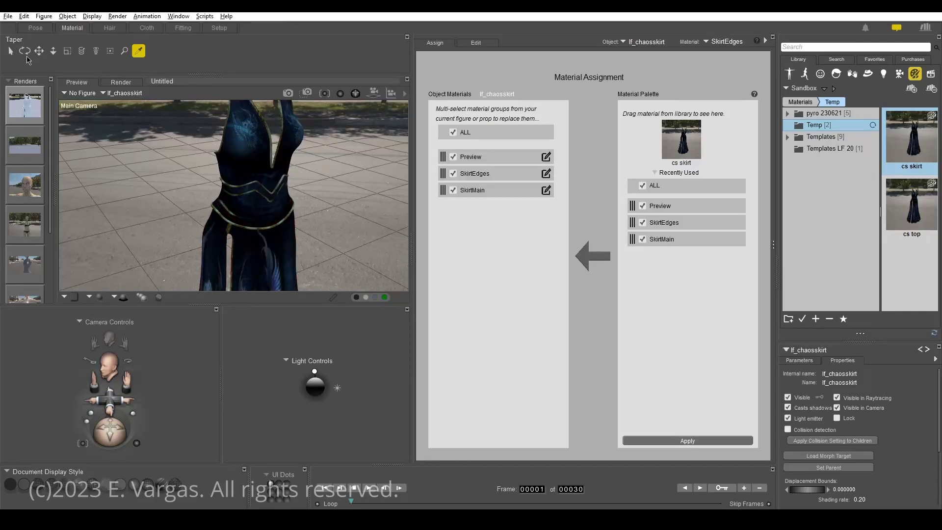
{"action": "left_click", "coordinate": [37, 28]}
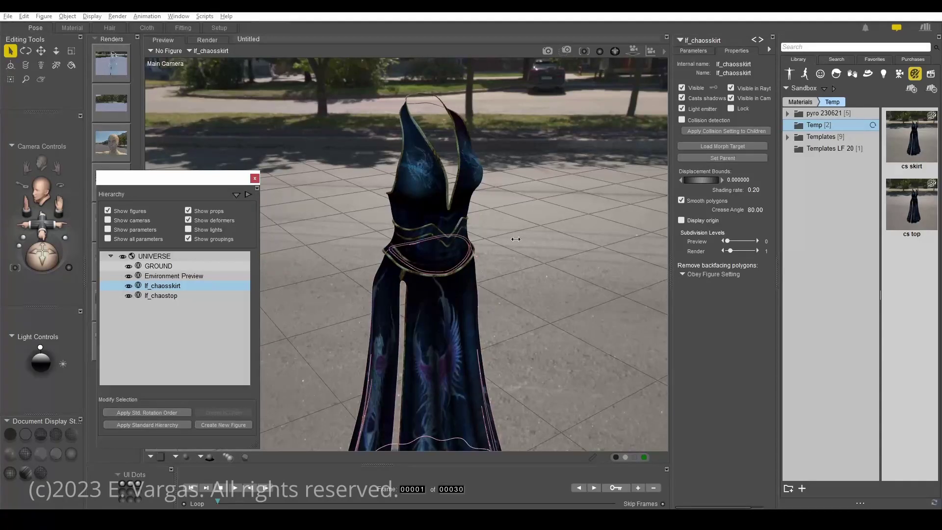
{"action": "left_click", "coordinate": [224, 257]}
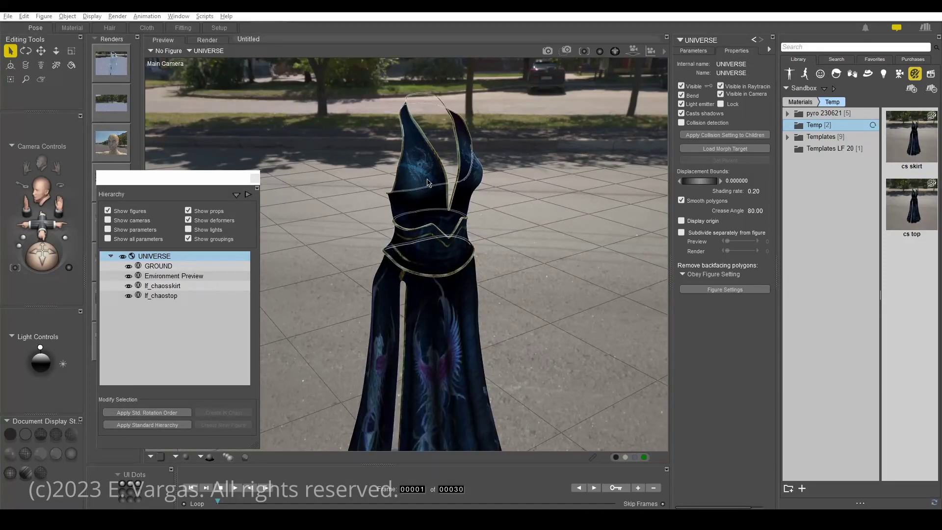
Add the La Femme figure from the Included runtime's La Femme figures folder to the scene
{"action": "left_click", "coordinate": [790, 74]}
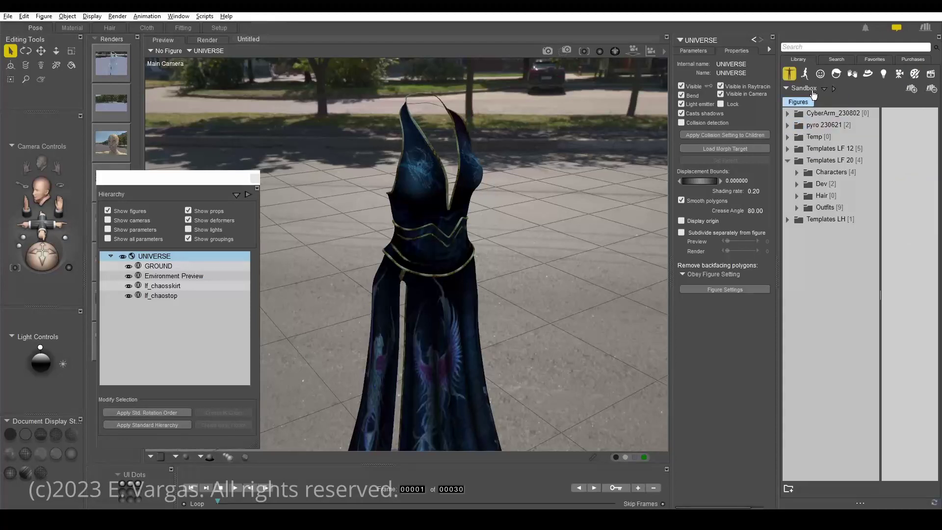
{"action": "left_click", "coordinate": [813, 89]}
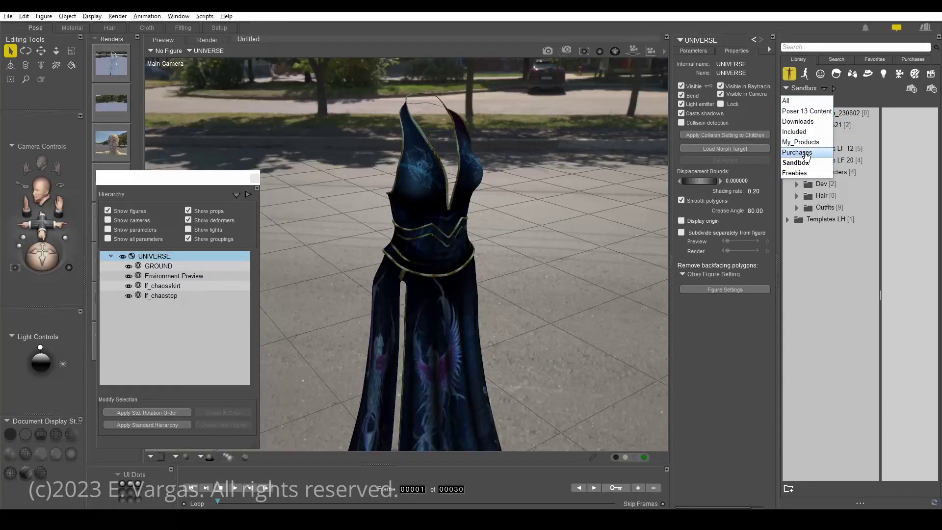
{"action": "left_click", "coordinate": [799, 132]}
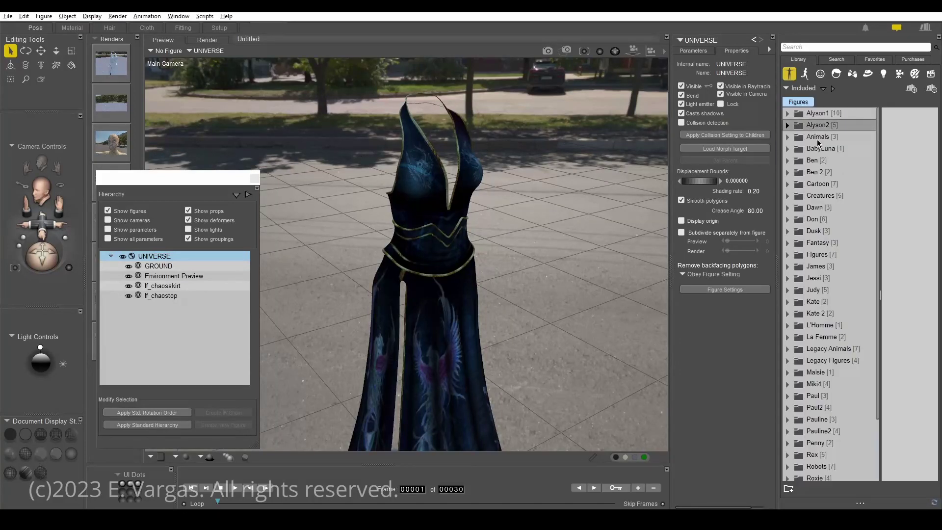
{"action": "left_click", "coordinate": [837, 338]}
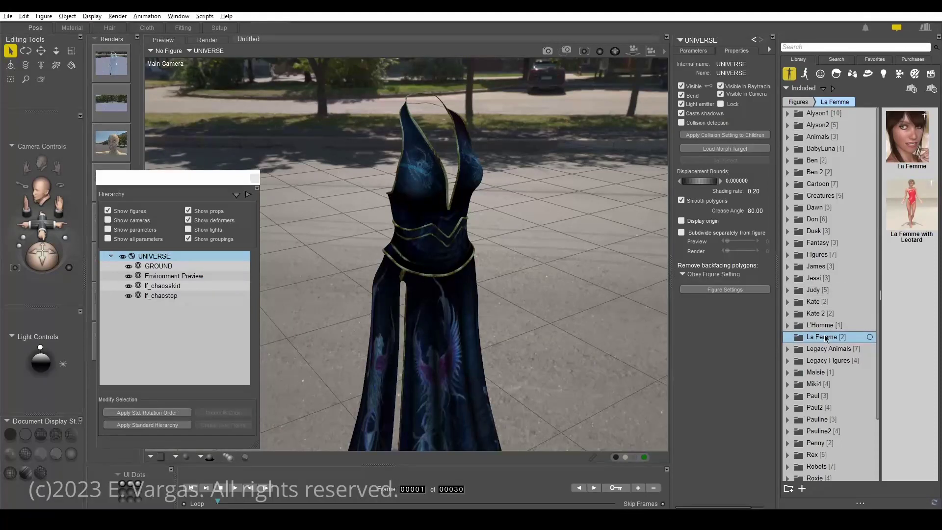
{"action": "double_click", "coordinate": [917, 142]}
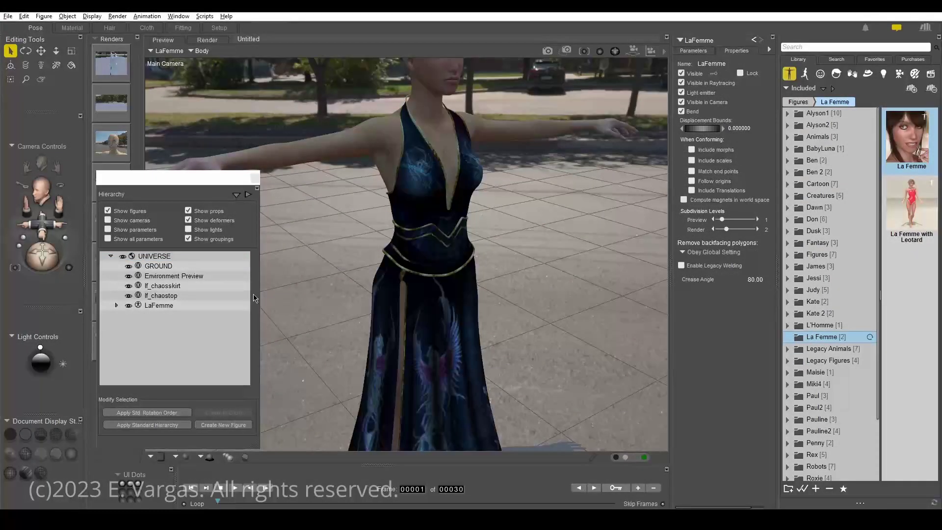
Show the scene in wireframe, add a keyframe for LaFemme at frame 1 and move to frame 30
{"action": "left_click", "coordinate": [55, 435]}
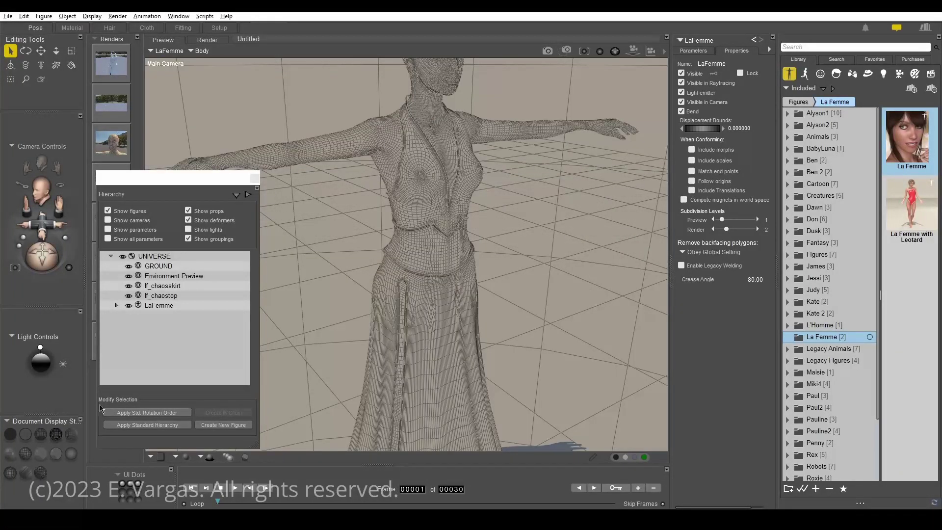
{"action": "left_click", "coordinate": [187, 306]}
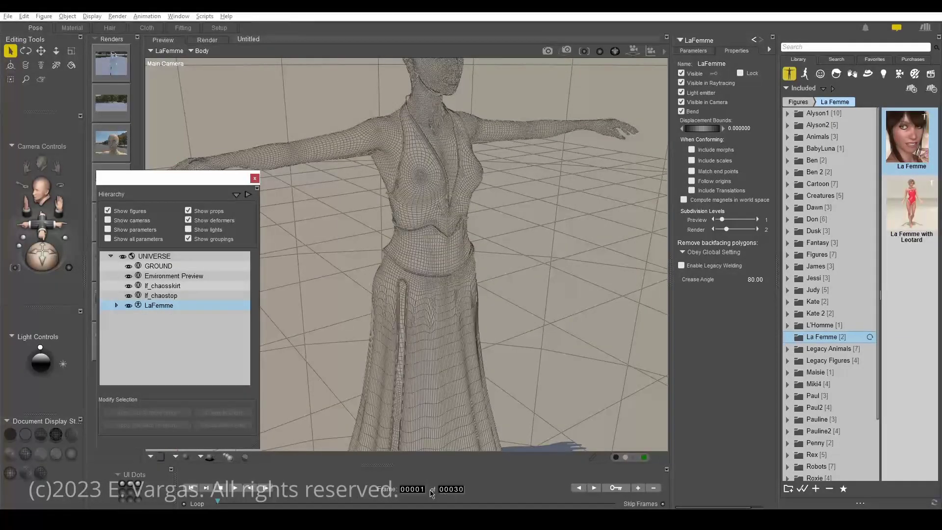
{"action": "left_click", "coordinate": [638, 488]}
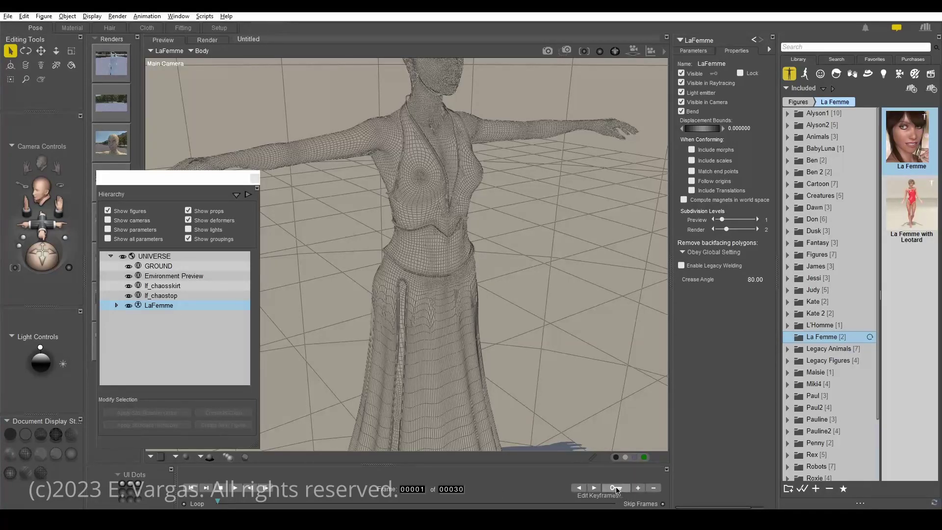
{"action": "left_click", "coordinate": [208, 489]}
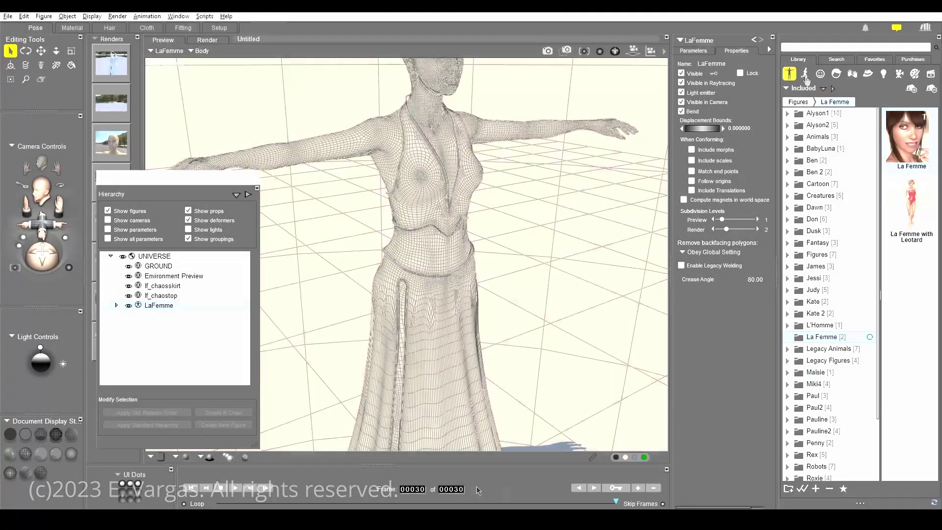
Apply the GirlUntamed-04 pose from La Femme's Girl Untamed Flat Heels folder at frame 30 and add a keyframe there
{"action": "left_click", "coordinate": [805, 73]}
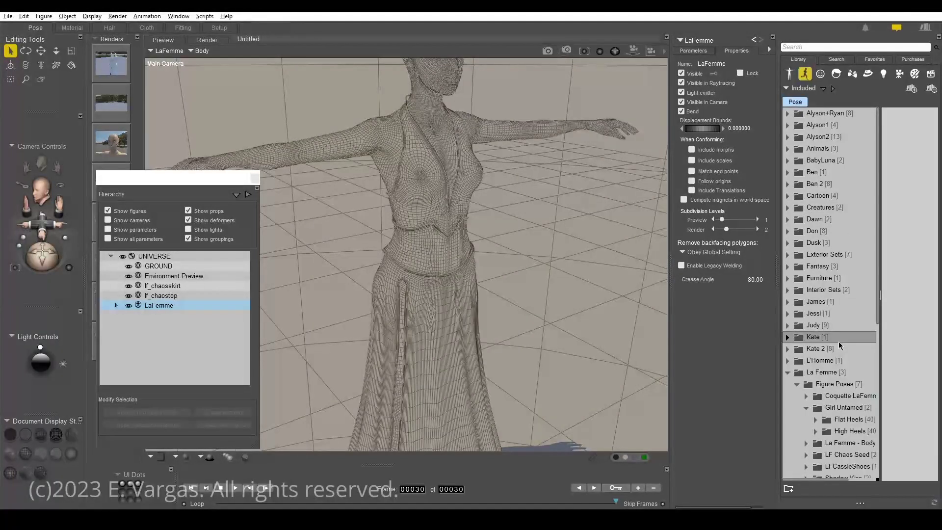
{"action": "left_click", "coordinate": [844, 407]}
{"action": "scroll", "coordinate": [854, 379], "scroll_direction": "down", "scroll_amount": 3}
{"action": "left_click", "coordinate": [847, 331]}
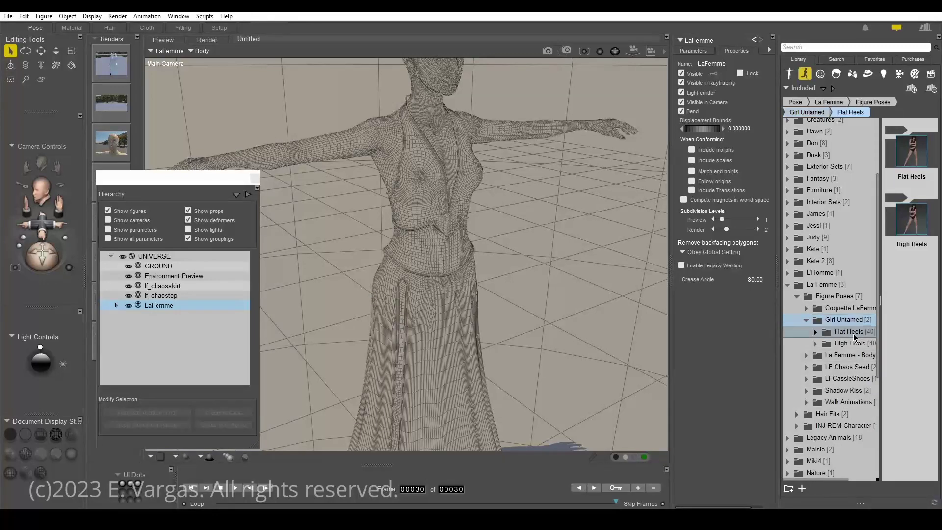
{"action": "scroll", "coordinate": [911, 283], "scroll_direction": "down", "scroll_amount": 2}
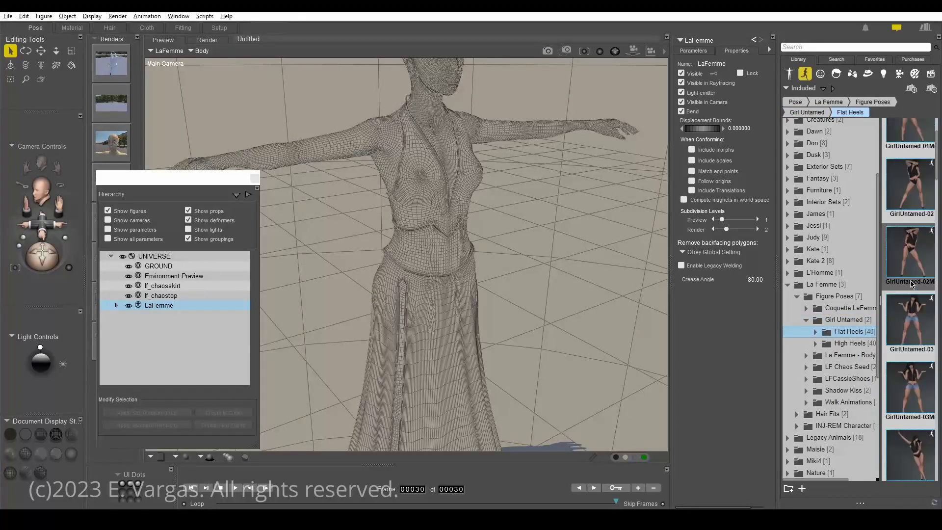
{"action": "scroll", "coordinate": [911, 284], "scroll_direction": "down", "scroll_amount": 2}
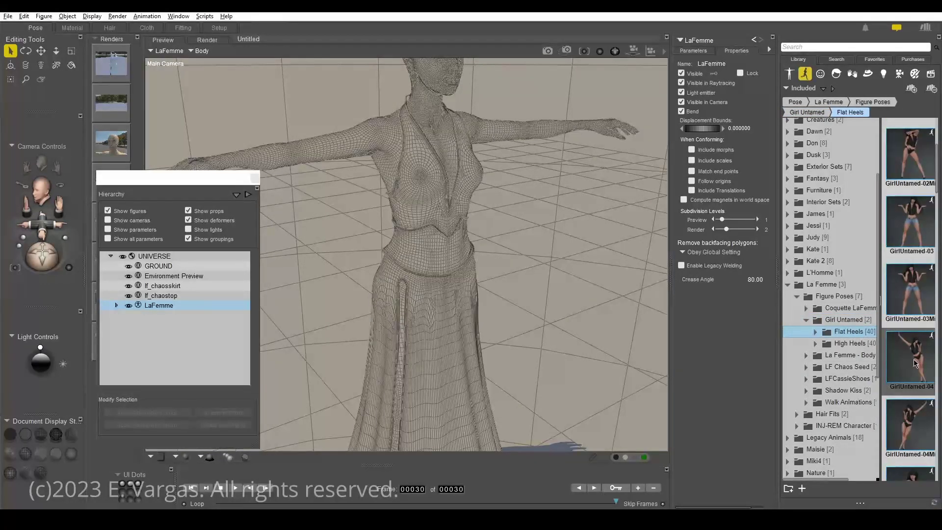
{"action": "scroll", "coordinate": [915, 363], "scroll_direction": "down", "scroll_amount": 1}
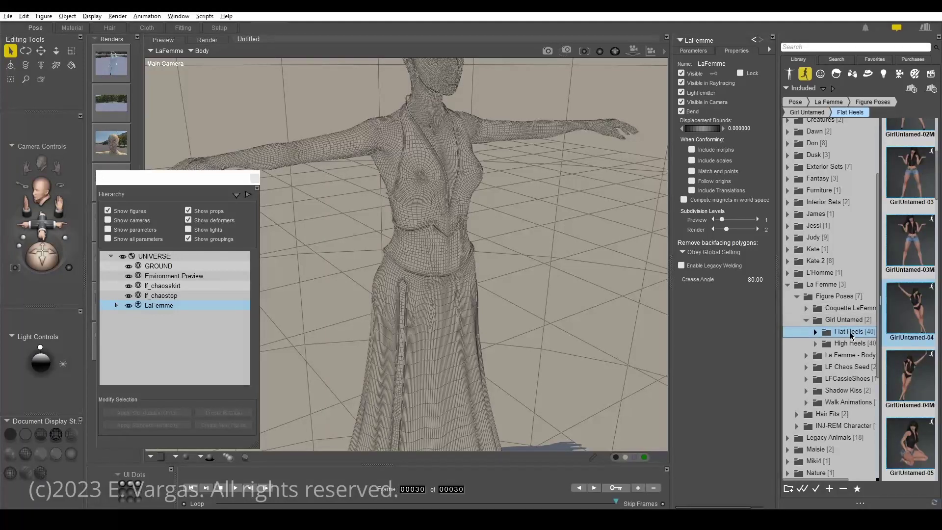
{"action": "double_click", "coordinate": [921, 318]}
{"action": "left_click", "coordinate": [639, 488]}
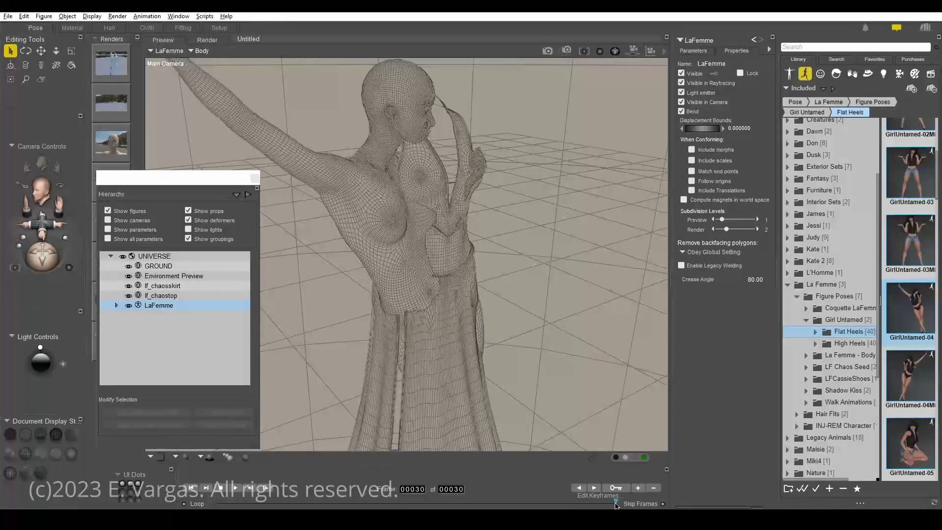
Return to frame 1, select the lf_chaosskirt prop and save the scene as scene1
{"action": "left_click_drag", "start_coordinate": [616, 503], "coordinate": [218, 500]}
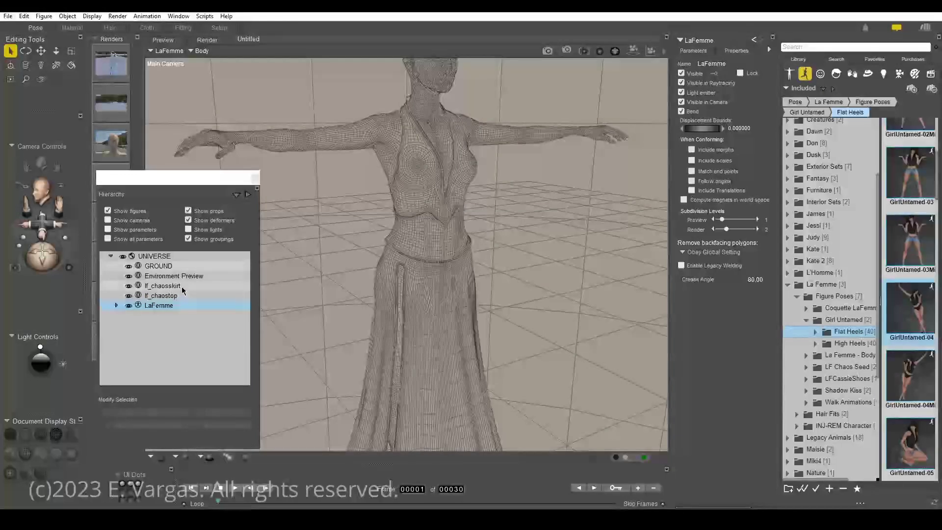
{"action": "left_click", "coordinate": [182, 288]}
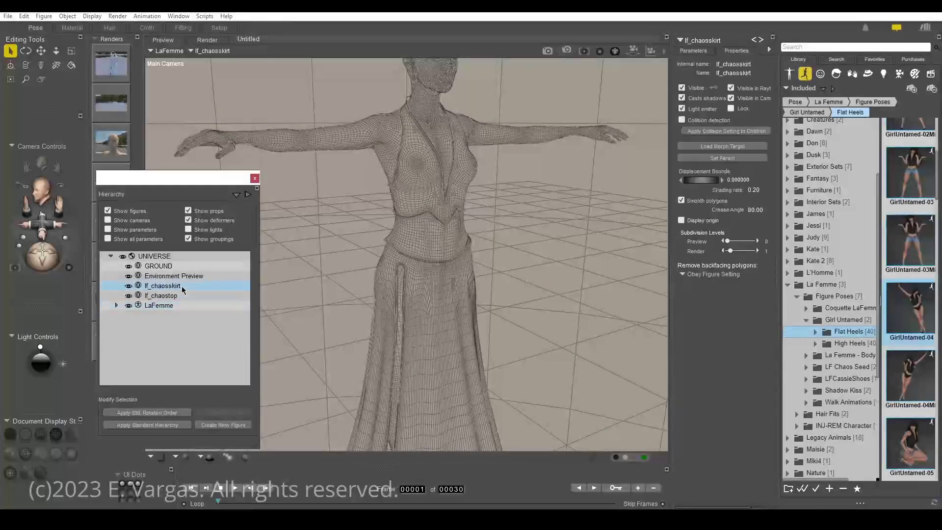
{"action": "left_click", "coordinate": [147, 29]}
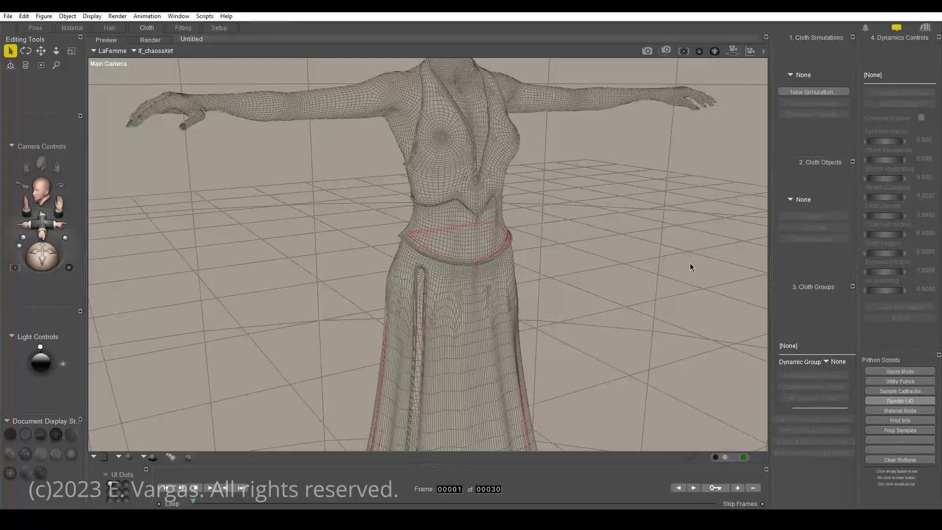
{"action": "left_click", "coordinate": [35, 28]}
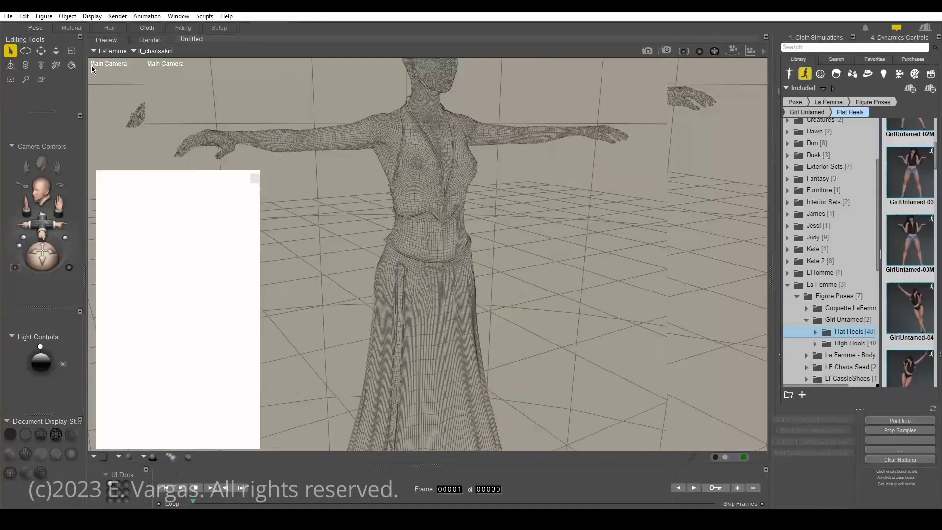
{"action": "left_click", "coordinate": [8, 16]}
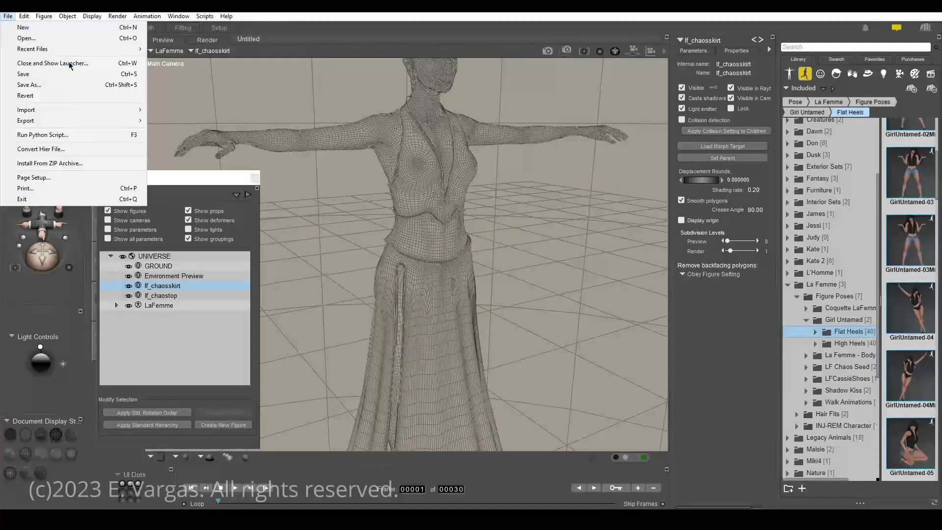
{"action": "left_click", "coordinate": [29, 85]}
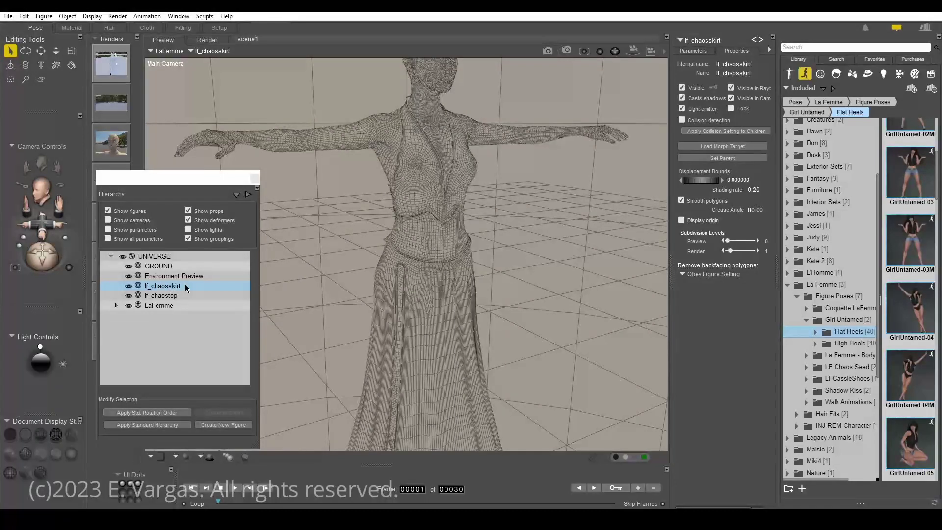
Create a new cloth simulation in the Cloth room running from frame 1 to 30, with the default collision and drape settings
{"action": "left_click", "coordinate": [147, 28]}
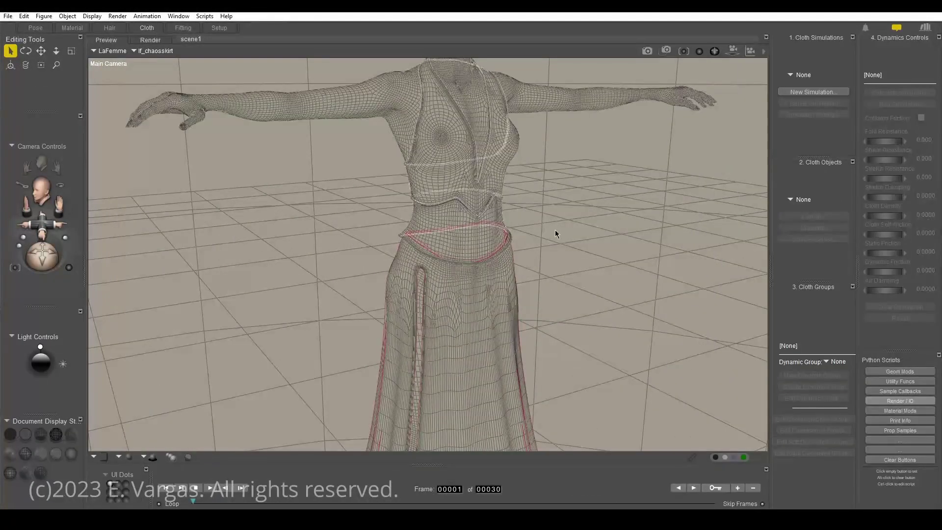
{"action": "left_click", "coordinate": [824, 93]}
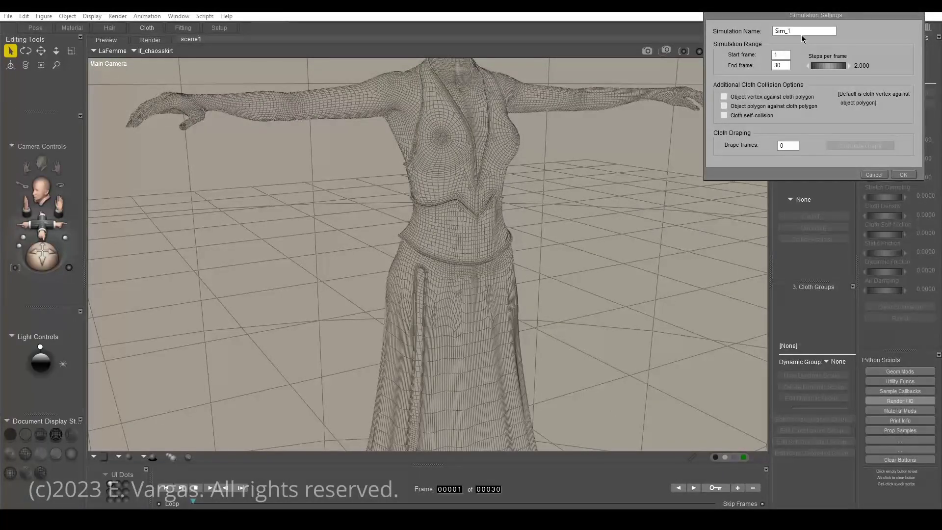
{"action": "left_click", "coordinate": [903, 174]}
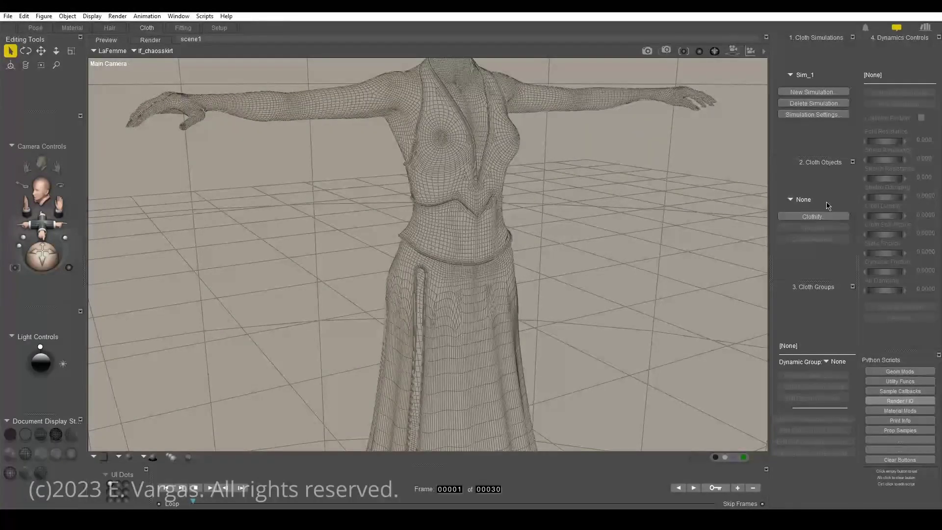
Clothify the lf_chaosskirt prop and set it to collide against GROUND and LaFemme with the default collision settings
{"action": "left_click", "coordinate": [814, 216]}
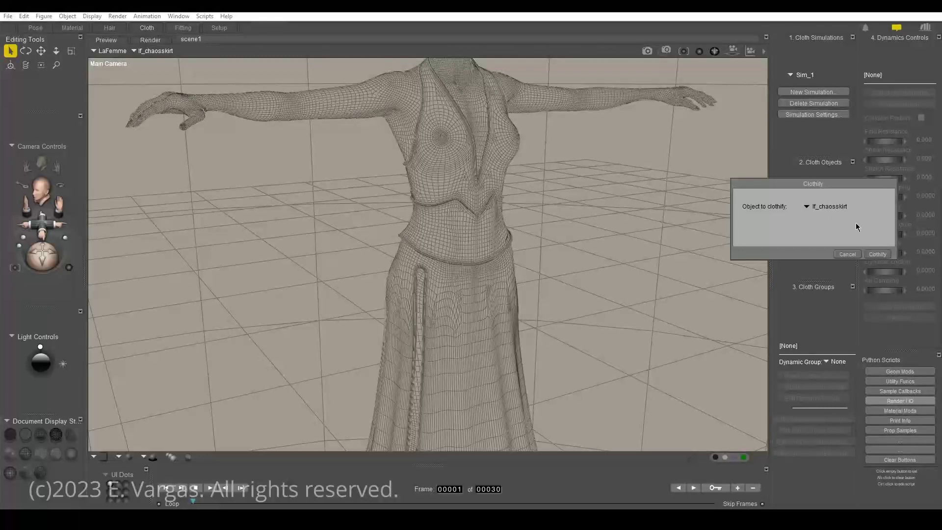
{"action": "left_click", "coordinate": [879, 255]}
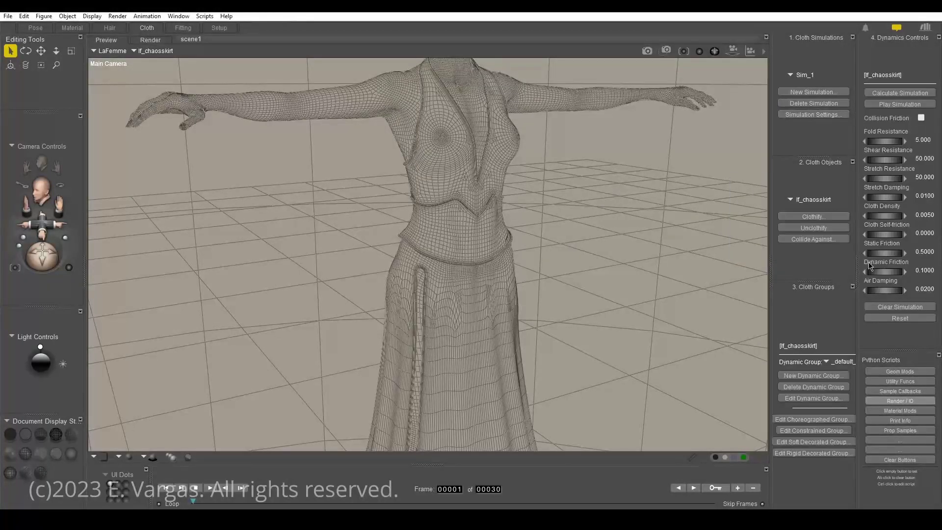
{"action": "left_click", "coordinate": [827, 240]}
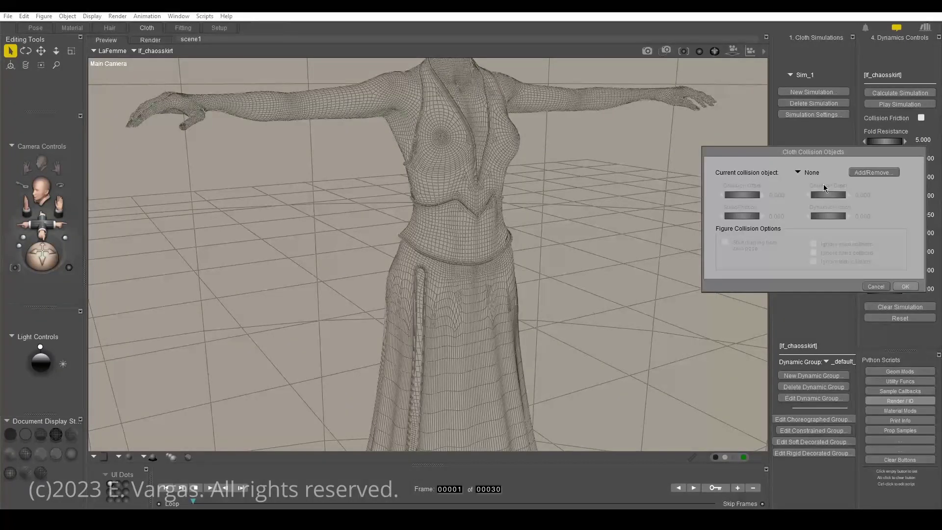
{"action": "left_click", "coordinate": [864, 172]}
{"action": "left_click", "coordinate": [661, 117]}
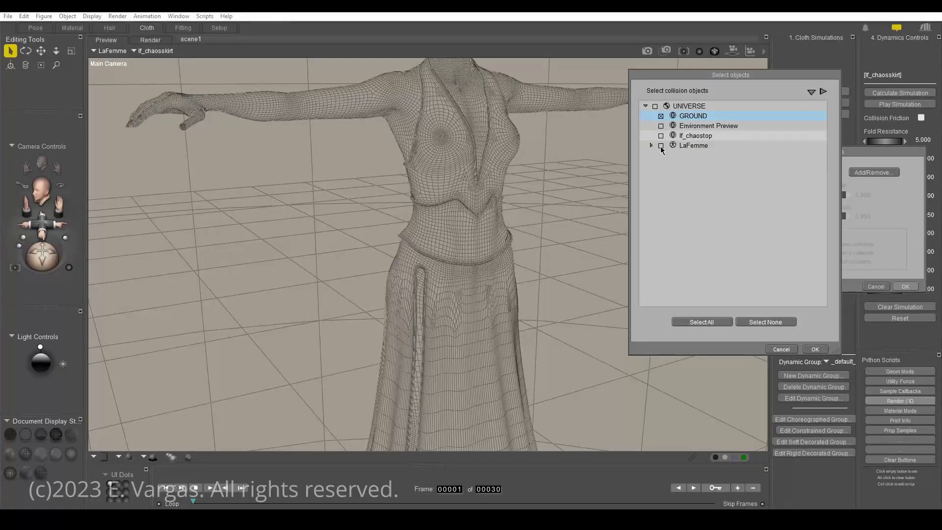
{"action": "left_click", "coordinate": [661, 147]}
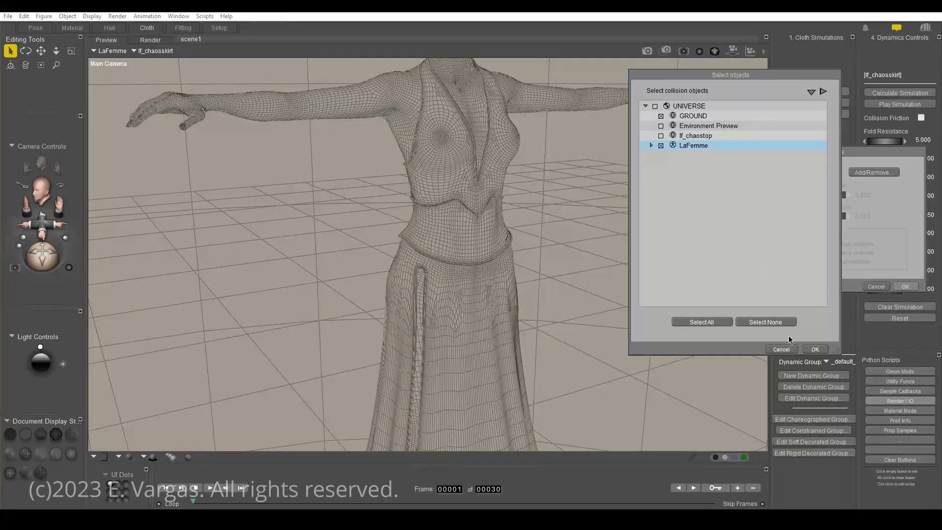
{"action": "left_click", "coordinate": [816, 349]}
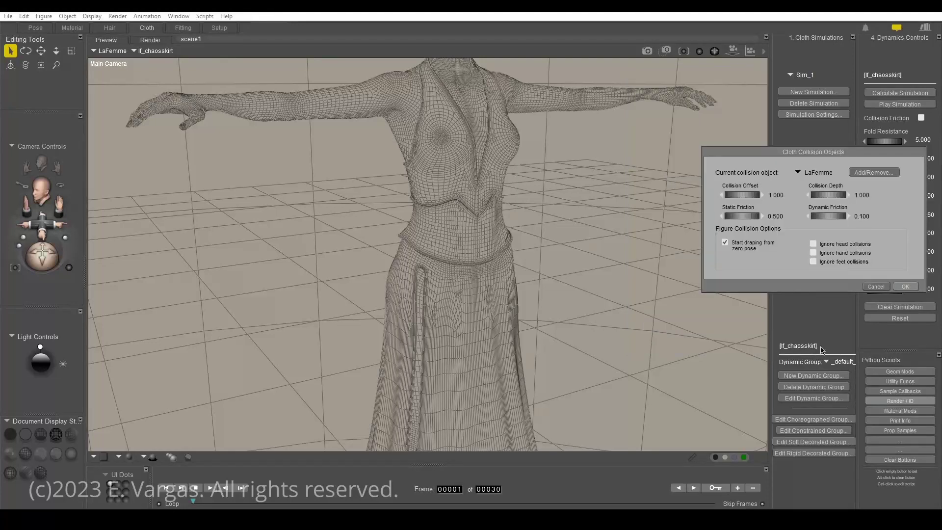
{"action": "left_click", "coordinate": [904, 288]}
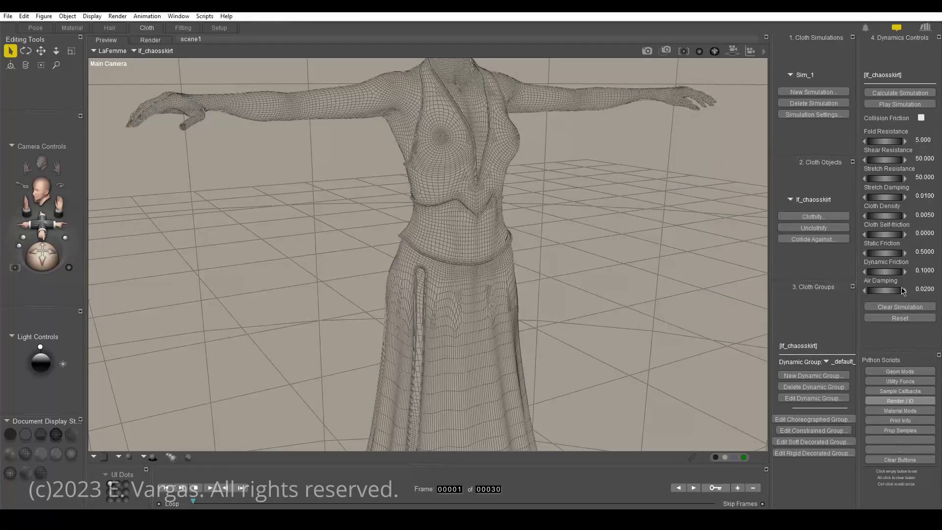
Calculate the skirt's cloth simulation and return to frame 1
{"action": "left_click", "coordinate": [898, 93]}
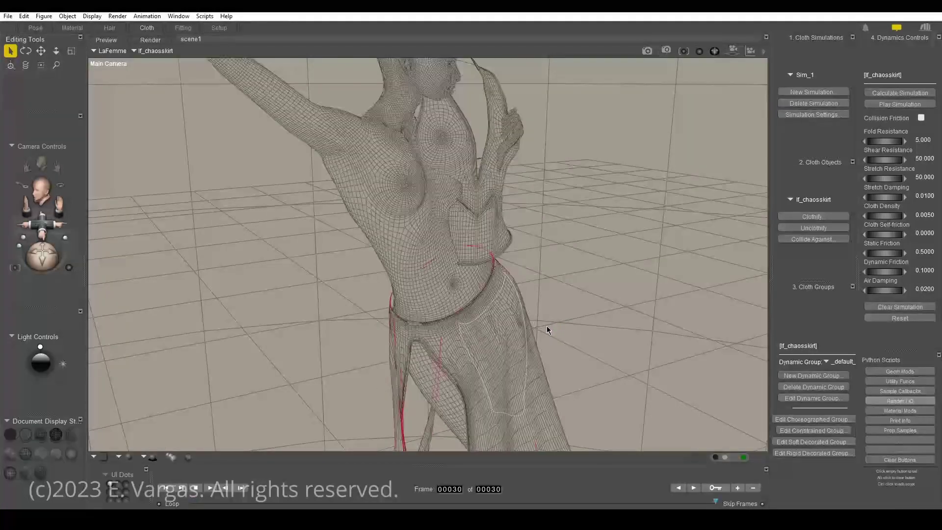
{"action": "left_click", "coordinate": [171, 489]}
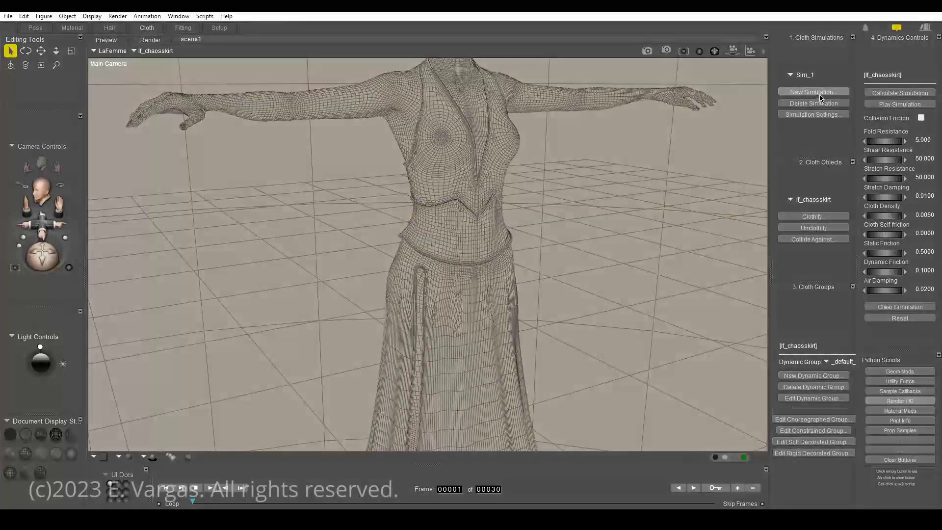
Create a second cloth simulation, Sim_2, running from frame 1 to 30 and clothify the lf_chaostop prop in it
{"action": "left_click", "coordinate": [820, 94]}
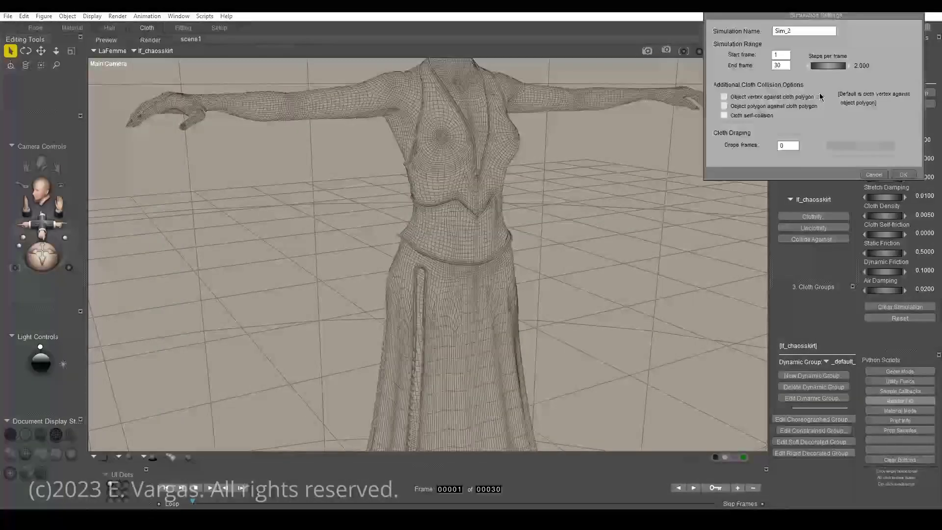
{"action": "left_click", "coordinate": [908, 174]}
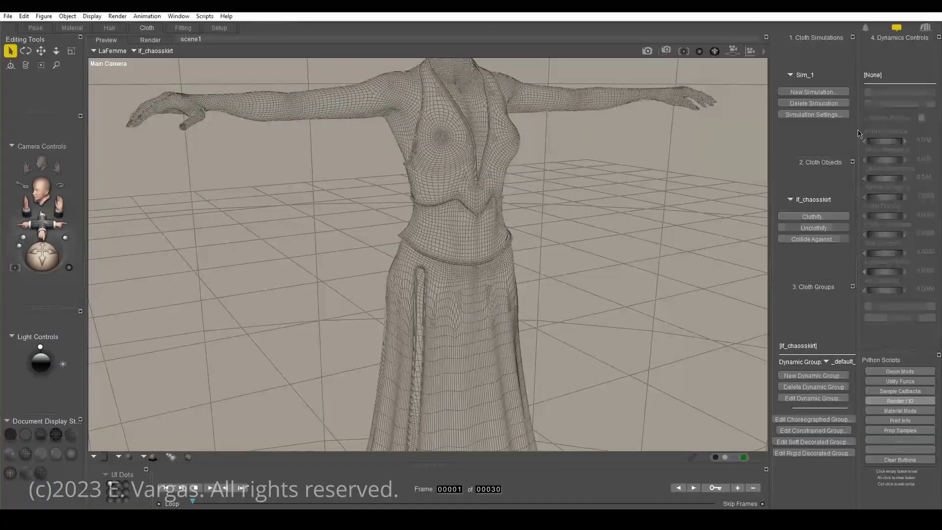
{"action": "left_click", "coordinate": [826, 216]}
{"action": "left_click", "coordinate": [831, 211]}
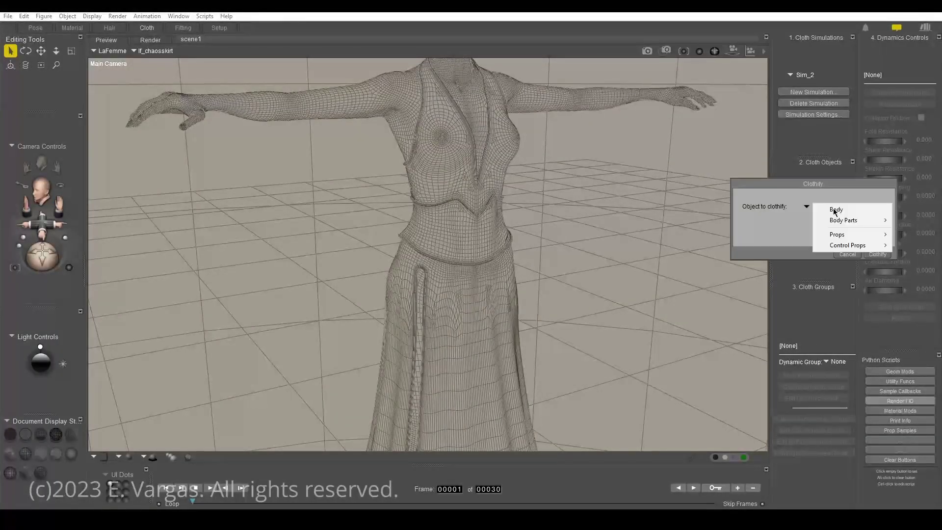
{"action": "mouse_move", "coordinate": [847, 238]}
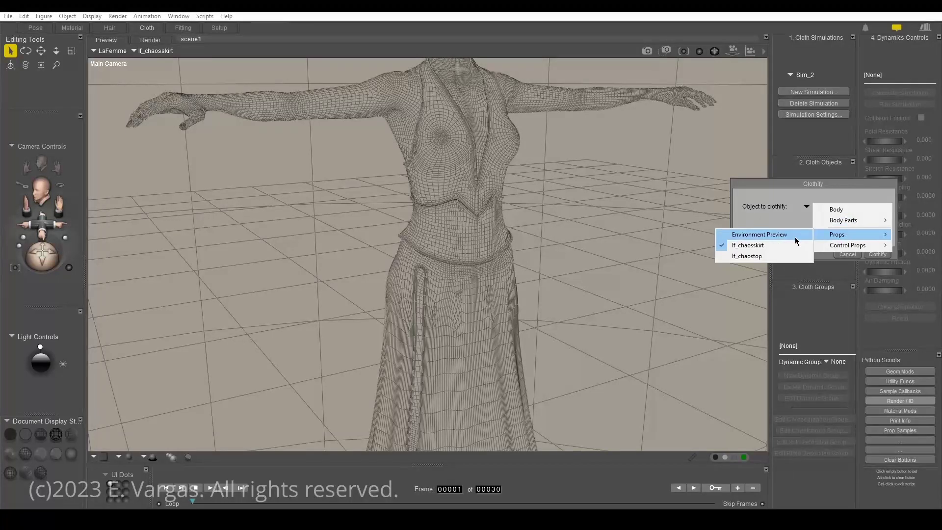
{"action": "left_click", "coordinate": [772, 256]}
{"action": "left_click", "coordinate": [877, 254]}
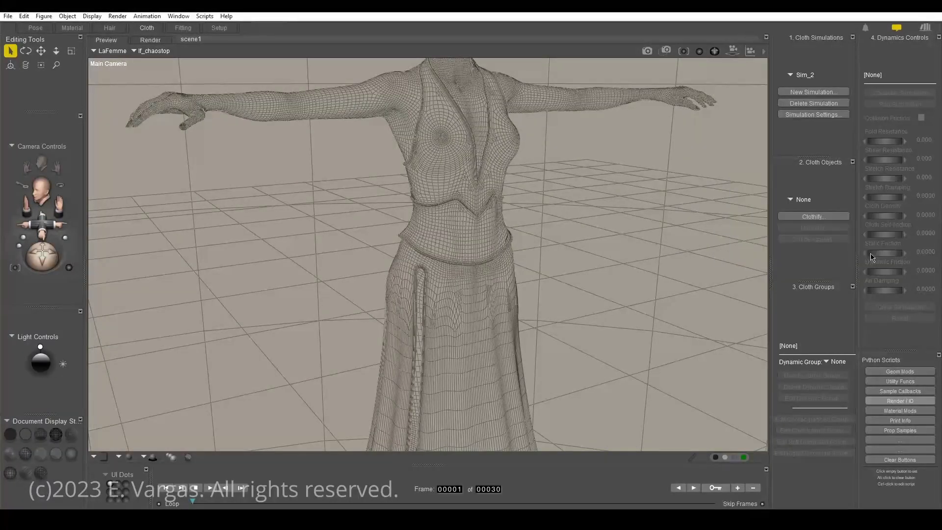
Set lf_chaostop to collide against GROUND and LaFemme, and calculate its cloth simulation
{"action": "left_click", "coordinate": [841, 241]}
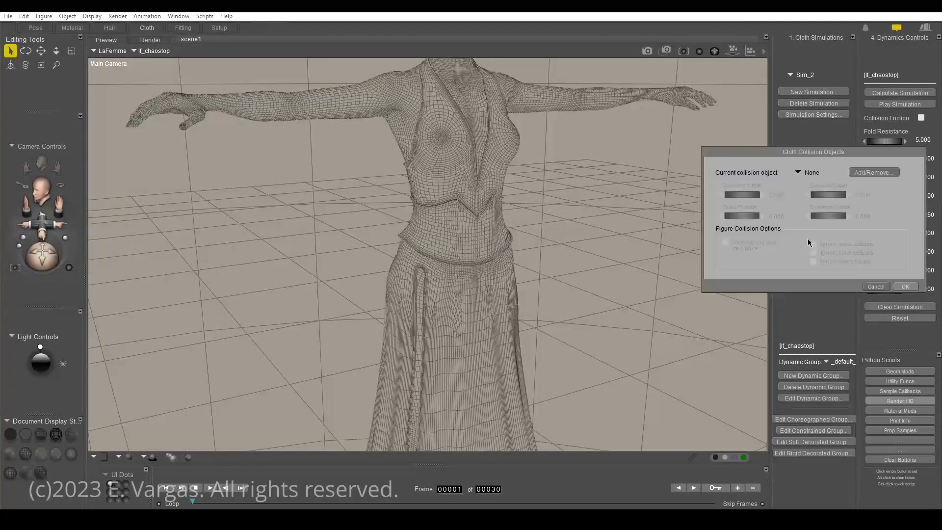
{"action": "left_click", "coordinate": [875, 174]}
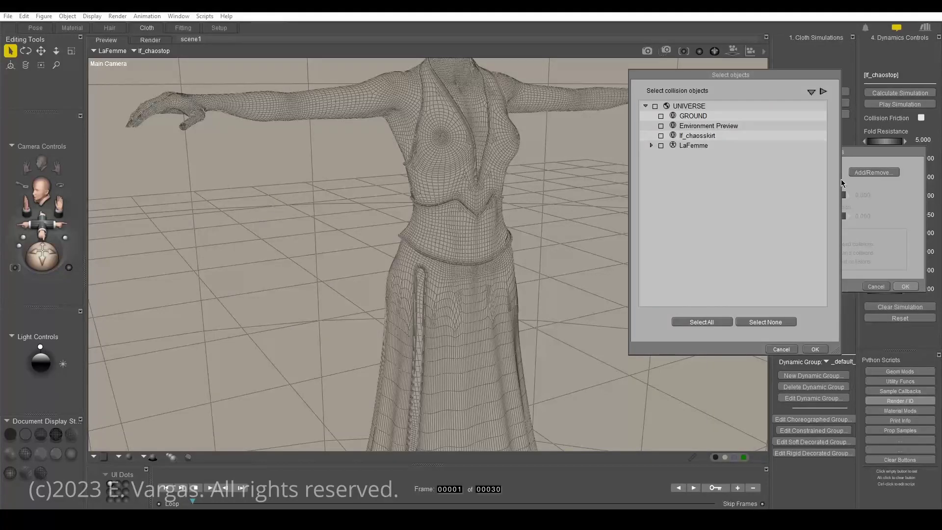
{"action": "left_click", "coordinate": [665, 118]}
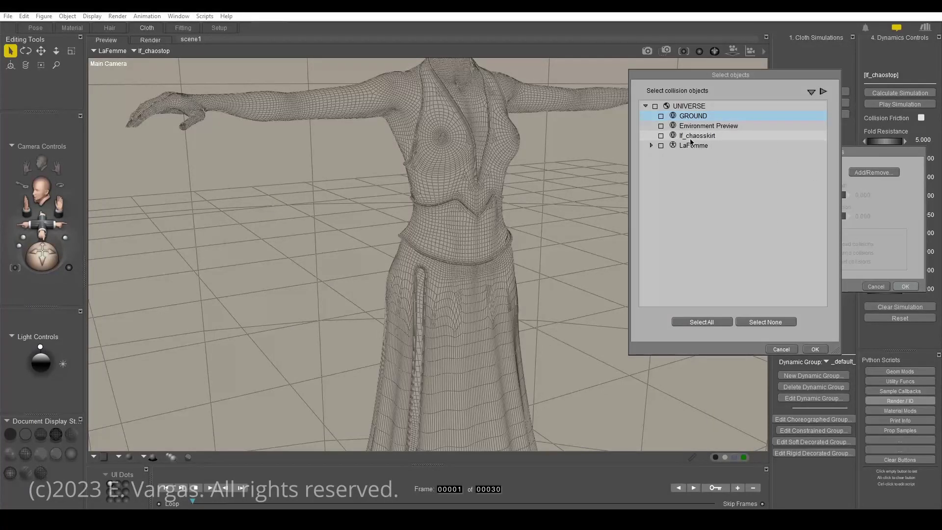
{"action": "left_click", "coordinate": [665, 146]}
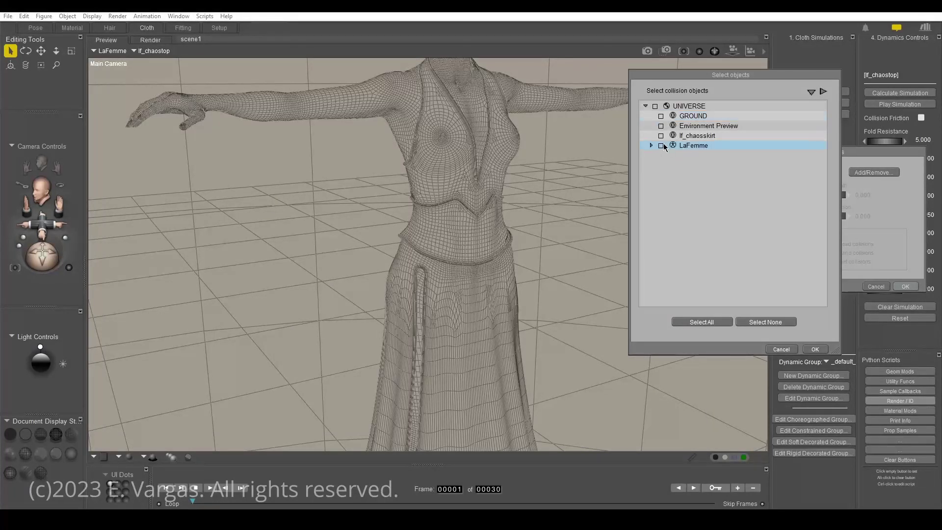
{"action": "left_click", "coordinate": [661, 117]}
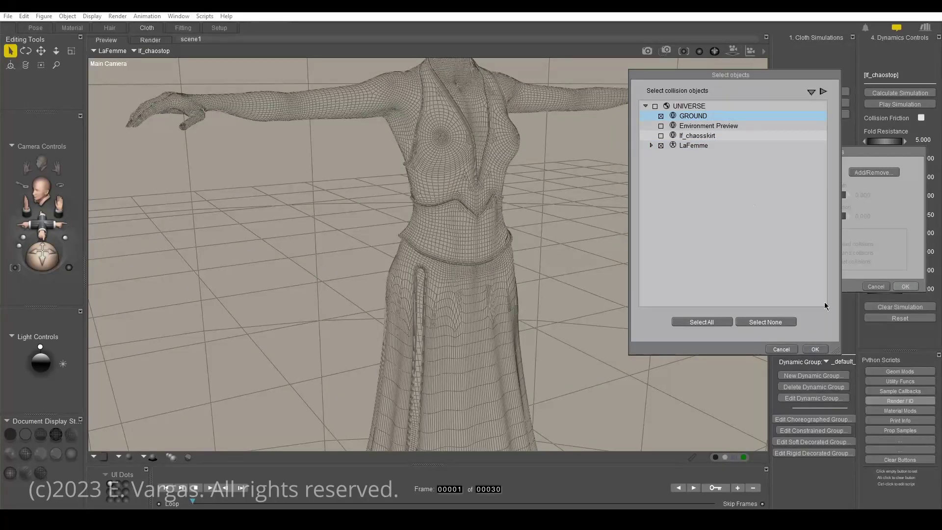
{"action": "left_click", "coordinate": [815, 349]}
{"action": "left_click", "coordinate": [907, 286]}
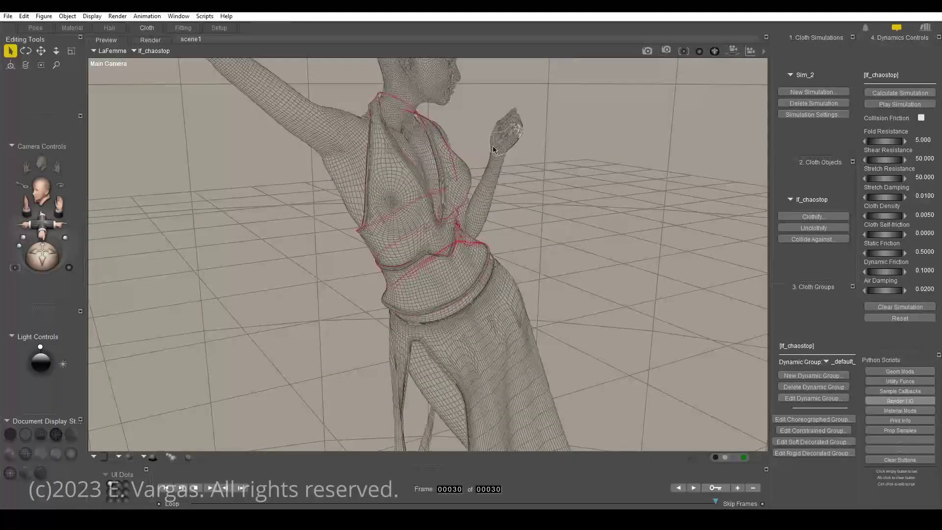
Return to the Pose room and show the scene with textured shading to check the draped outfit
{"action": "left_click", "coordinate": [42, 28]}
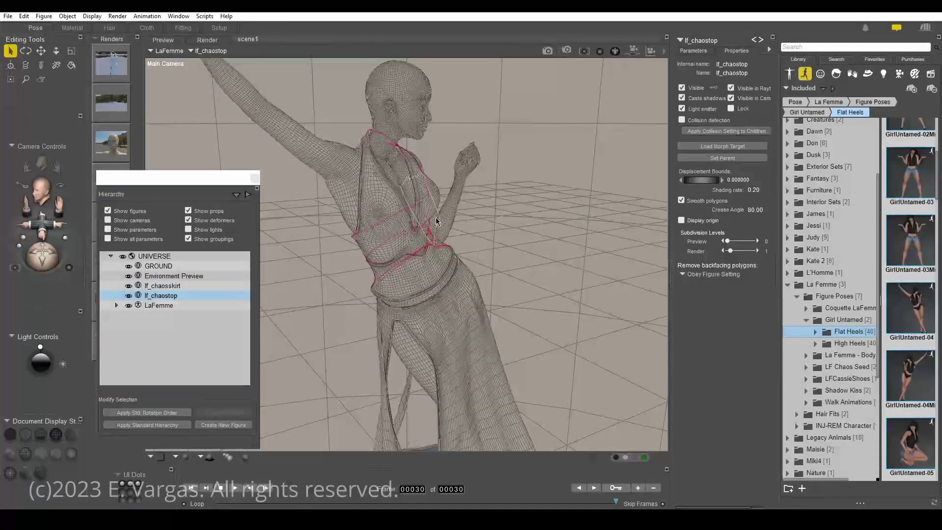
{"action": "left_click", "coordinate": [29, 474]}
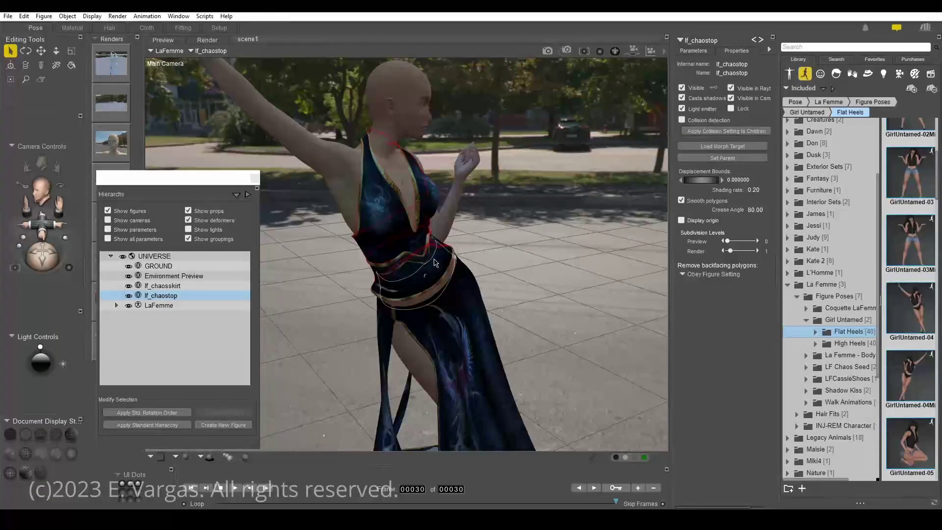
{"action": "left_click_drag", "start_coordinate": [469, 264], "coordinate": [442, 246], "text": "alt"}
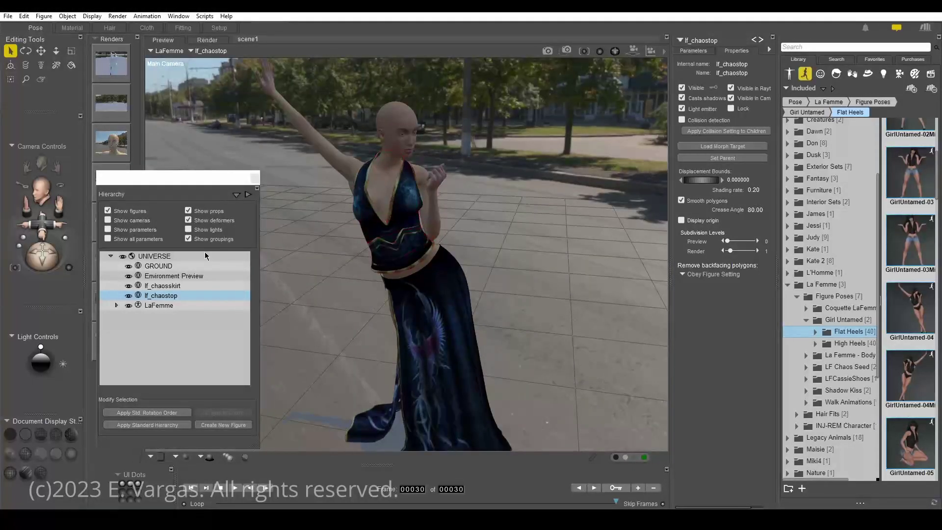
Apply the Amor Hair INV by 3Dream from La Femme's Amor hair folder to the LaFemme figure
{"action": "left_click", "coordinate": [839, 75]}
{"action": "left_click", "coordinate": [822, 266]}
{"action": "left_click", "coordinate": [825, 277]}
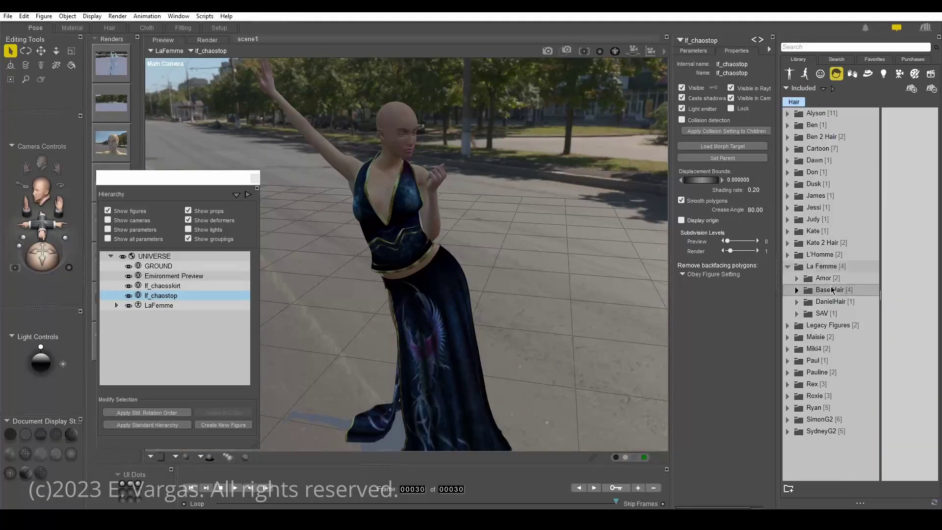
{"action": "left_click", "coordinate": [840, 291]}
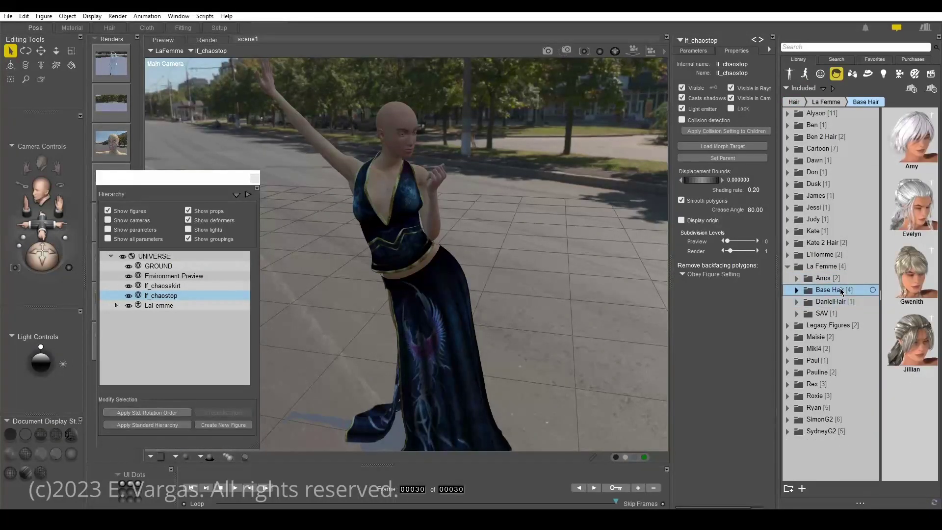
{"action": "left_click", "coordinate": [834, 302]}
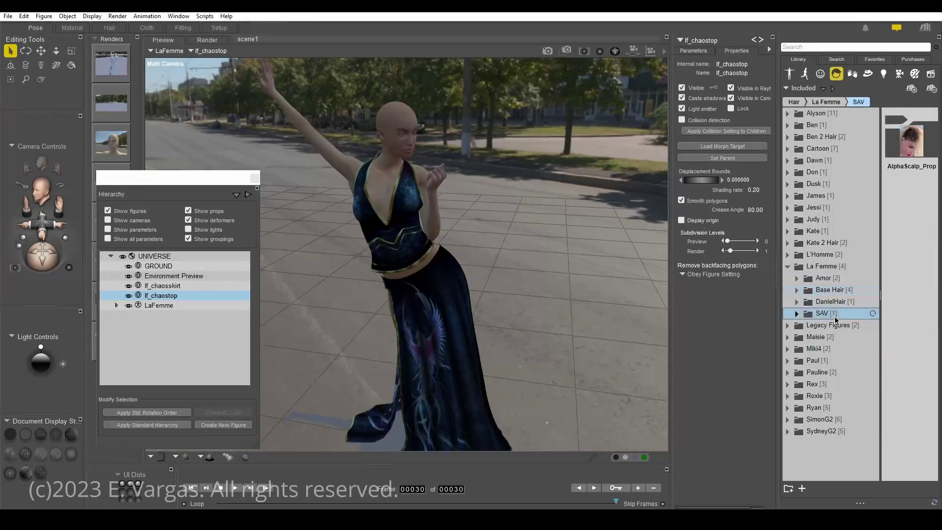
{"action": "left_click", "coordinate": [839, 290]}
{"action": "left_click", "coordinate": [824, 277]}
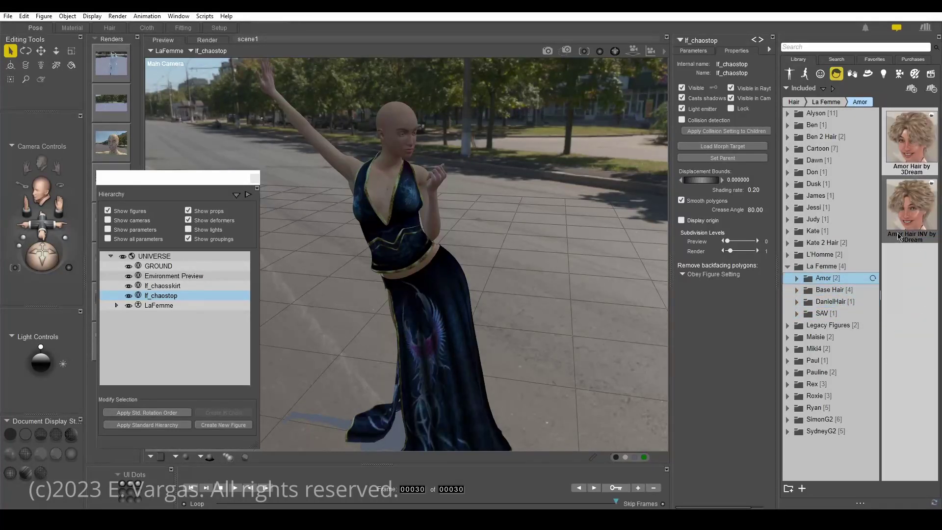
{"action": "left_click_drag", "start_coordinate": [899, 236], "coordinate": [414, 121]}
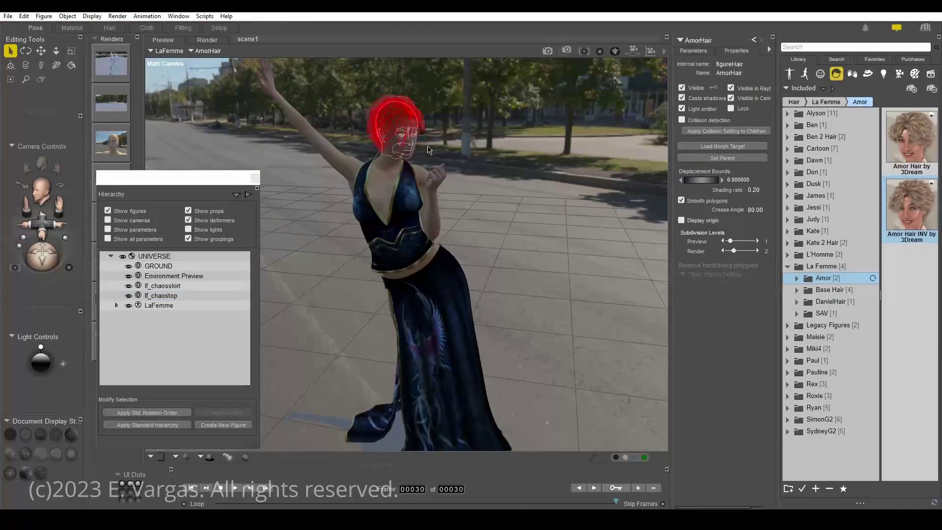
Frame the whole posed figure, render it with SuperFly and go back to the preview
{"action": "middle_click_drag", "start_coordinate": [430, 172], "coordinate": [505, 245]}
{"action": "key", "text": "ctrl+r"}
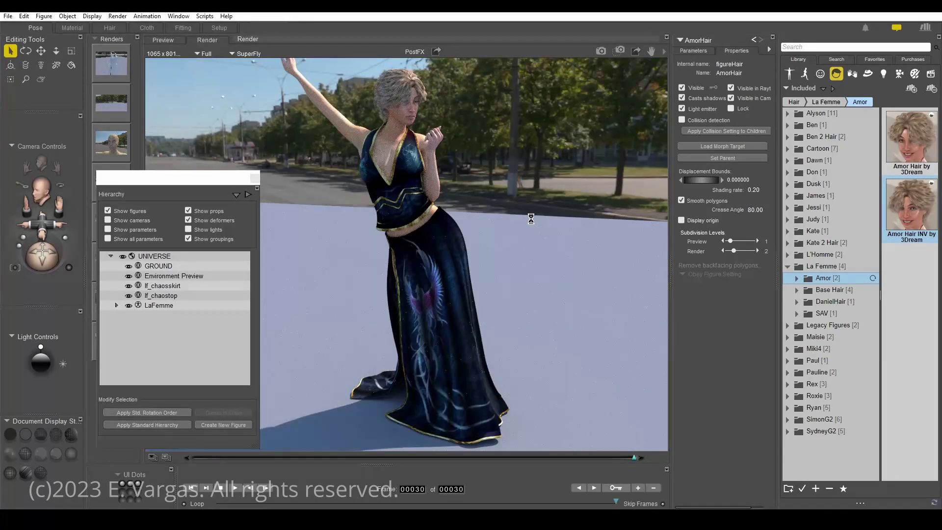
{"action": "left_click", "coordinate": [453, 225]}
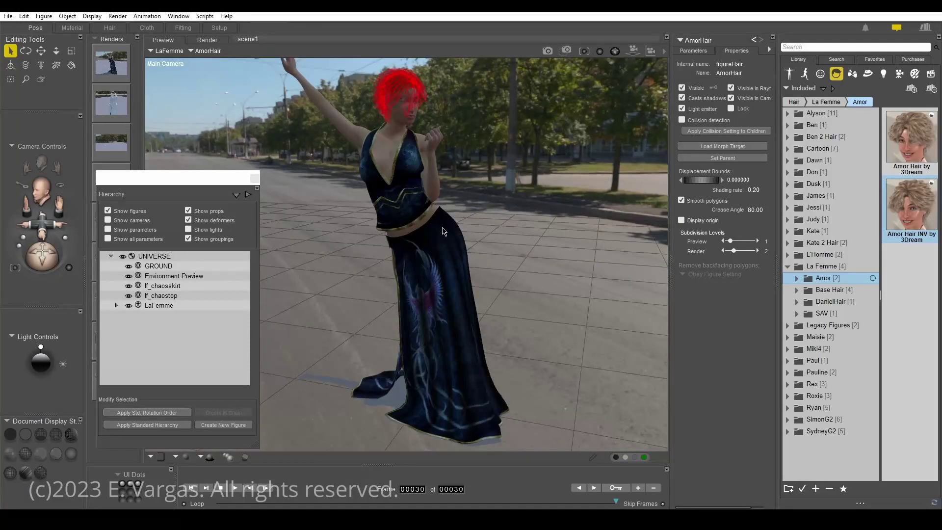
Inspect the skirt from the back and front, and render a close-up of its lower part and hem
{"action": "middle_click_drag", "start_coordinate": [423, 247], "coordinate": [533, 246]}
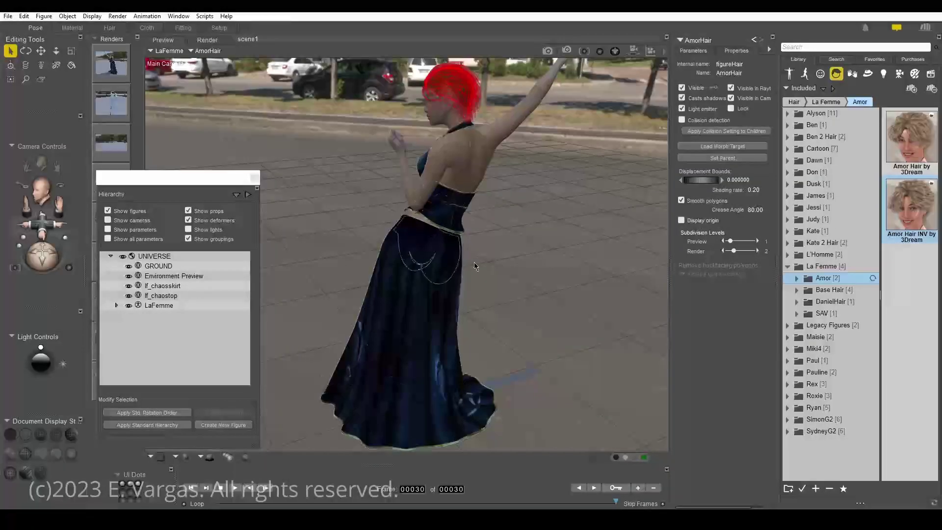
{"action": "middle_click_drag", "start_coordinate": [451, 298], "coordinate": [521, 327]}
{"action": "scroll", "coordinate": [521, 331], "scroll_direction": "up", "scroll_amount": 6}
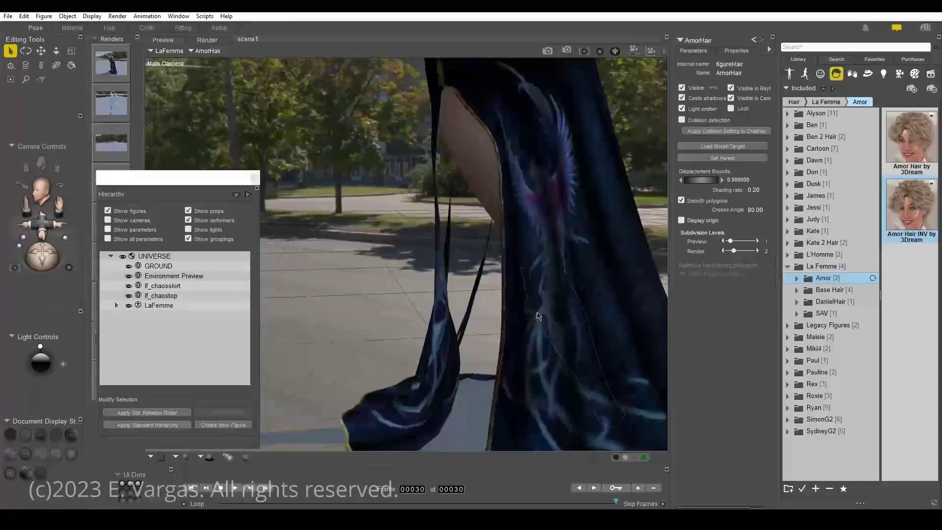
{"action": "key", "text": "ctrl+r"}
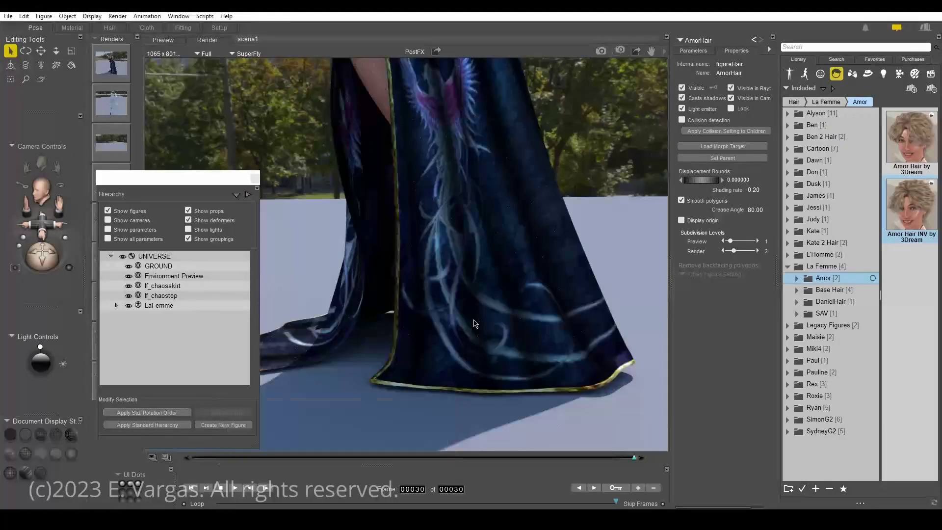
Turn off the Preview Light and render the close-up of the skirt's lower part again
{"action": "left_click", "coordinate": [698, 41]}
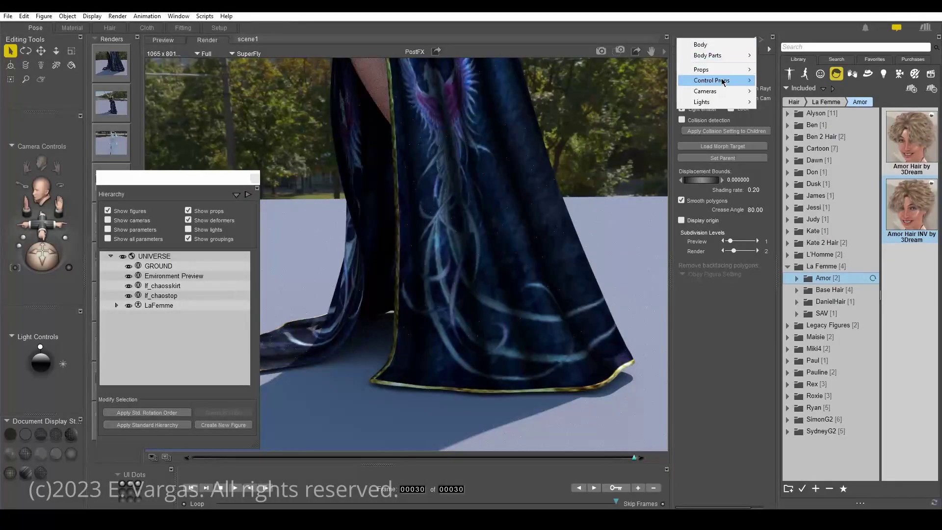
{"action": "mouse_move", "coordinate": [706, 103]}
{"action": "left_click", "coordinate": [790, 104]}
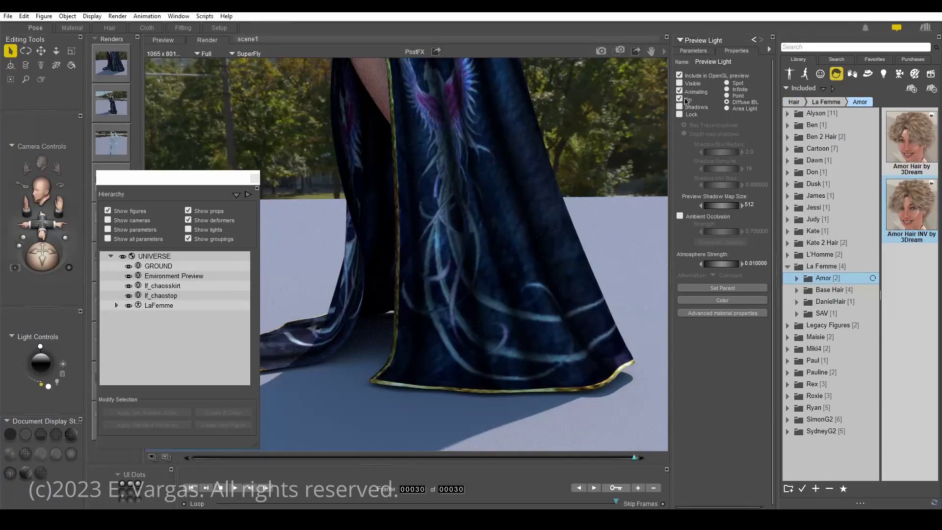
{"action": "left_click", "coordinate": [601, 50]}
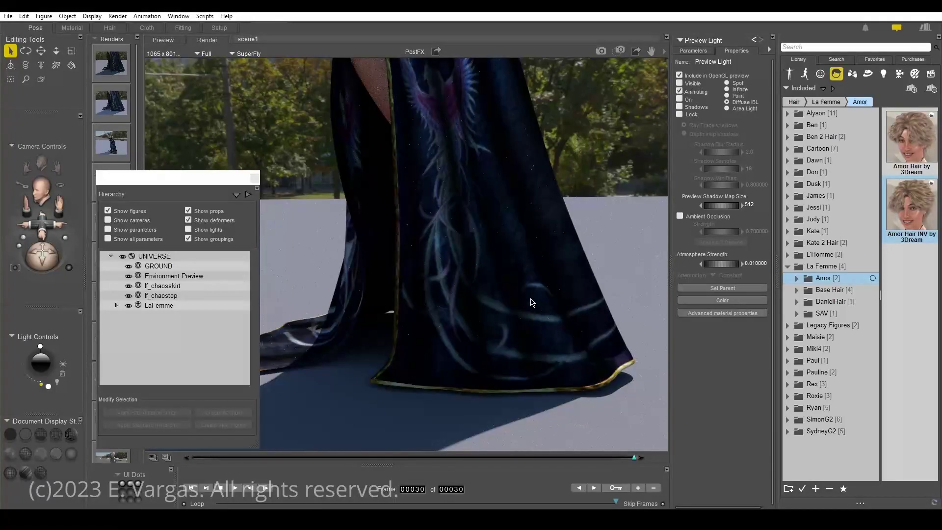
Go back to the preview and display the whole posed figure in wireframe shading
{"action": "scroll", "coordinate": [525, 297], "scroll_direction": "down", "scroll_amount": 5}
{"action": "middle_click_drag", "start_coordinate": [517, 254], "coordinate": [290, 393]}
{"action": "scroll", "coordinate": [471, 296], "scroll_direction": "down", "scroll_amount": 5}
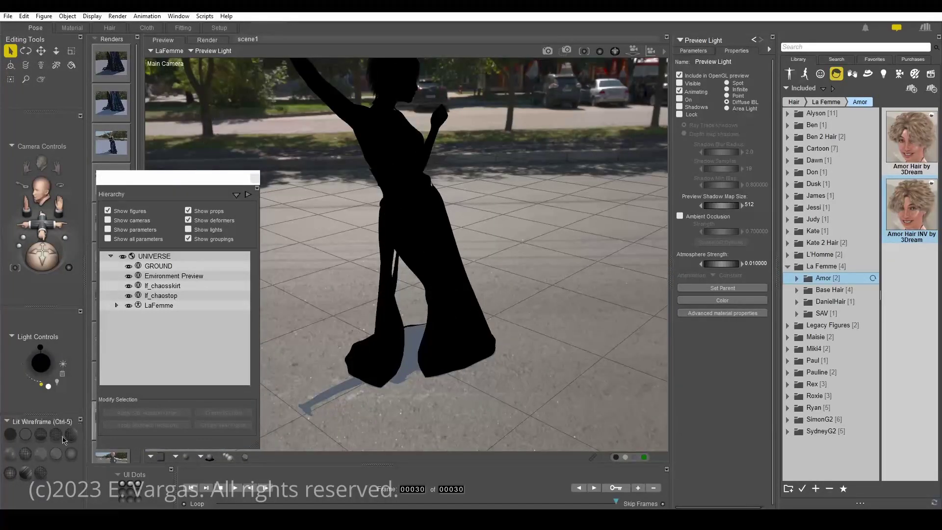
{"action": "left_click", "coordinate": [62, 439]}
{"action": "middle_click_drag", "start_coordinate": [352, 292], "coordinate": [399, 332]}
{"action": "scroll", "coordinate": [395, 244], "scroll_direction": "up", "scroll_amount": 3}
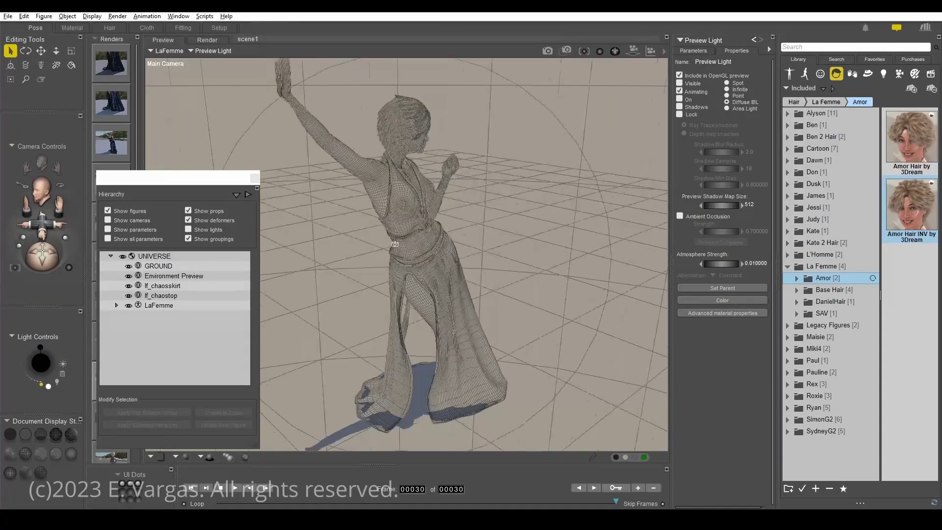
Examine the top and waistband mesh from the front and render a close-up of the upper body
{"action": "middle_click_drag", "start_coordinate": [395, 244], "coordinate": [368, 237]}
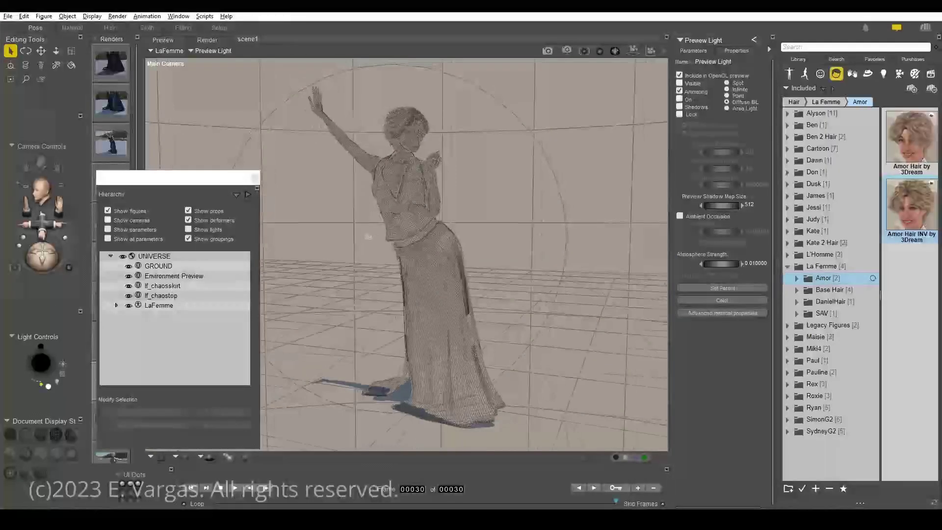
{"action": "scroll", "coordinate": [465, 298], "scroll_direction": "up", "scroll_amount": 6}
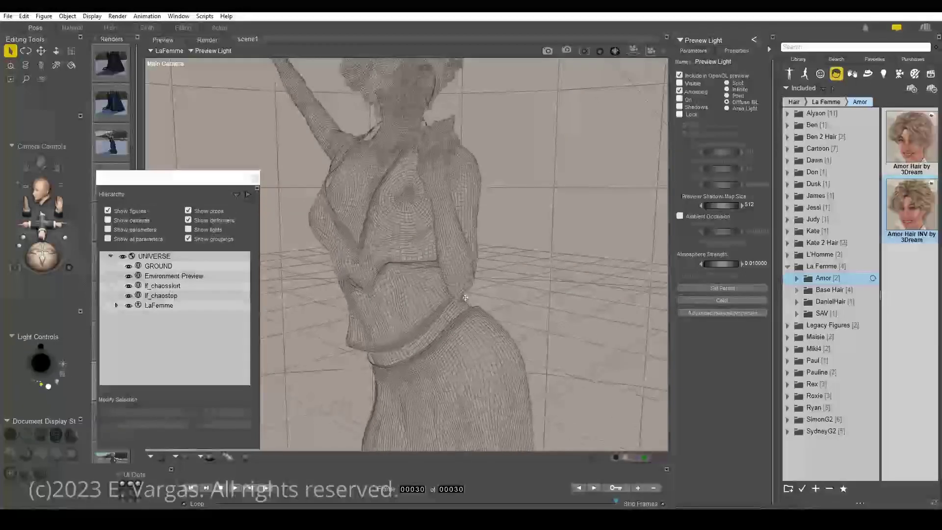
{"action": "middle_click_drag", "start_coordinate": [477, 267], "coordinate": [483, 257]}
{"action": "left_click", "coordinate": [548, 51]}
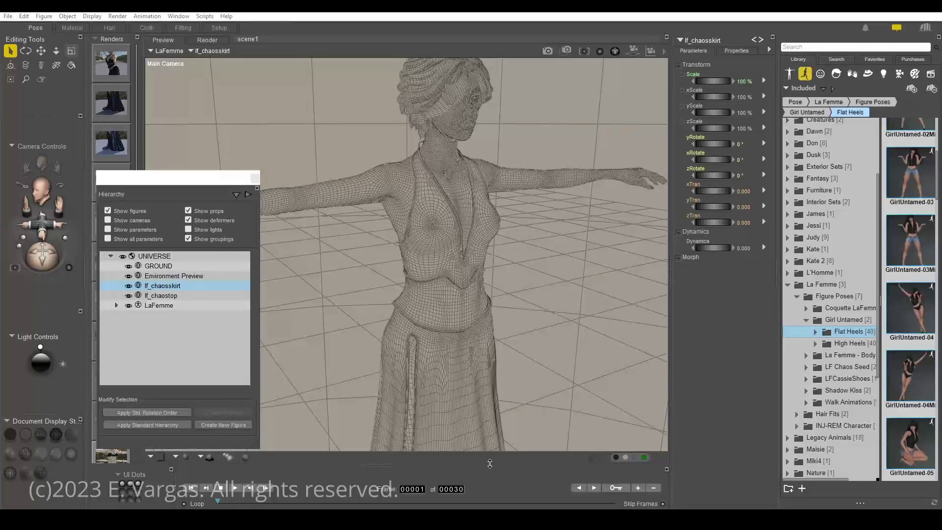
Save the lf_chaosskirt prop to the Test folder of the Sandbox props library
{"action": "middle_click_drag", "start_coordinate": [474, 335], "coordinate": [450, 263]}
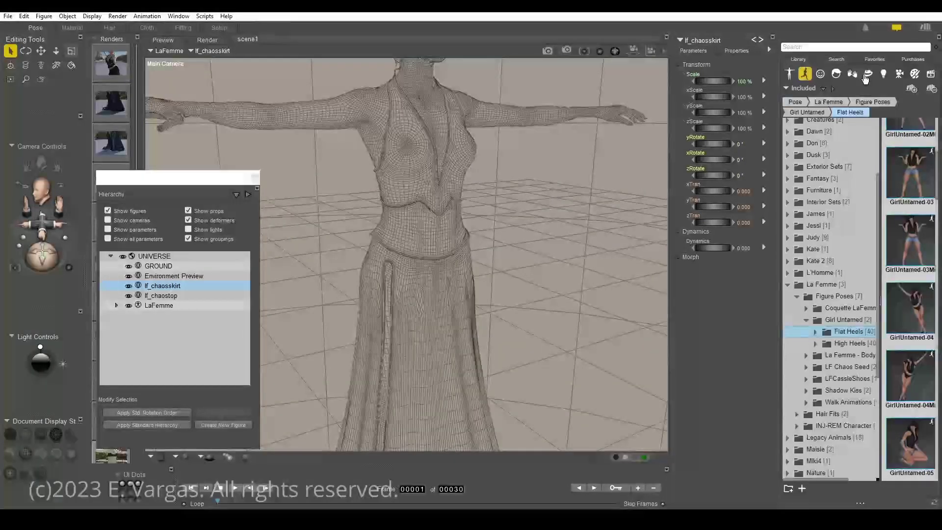
{"action": "left_click", "coordinate": [867, 74]}
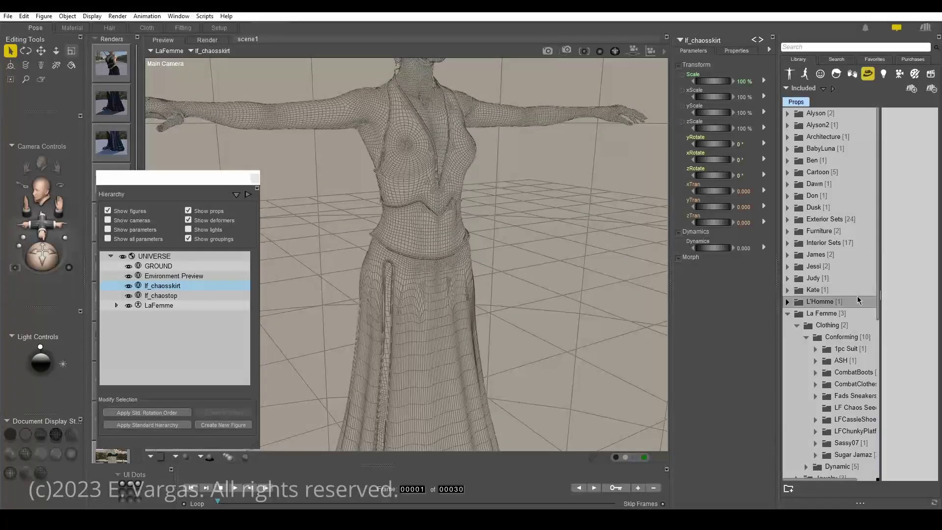
{"action": "scroll", "coordinate": [858, 294], "scroll_direction": "down", "scroll_amount": 5}
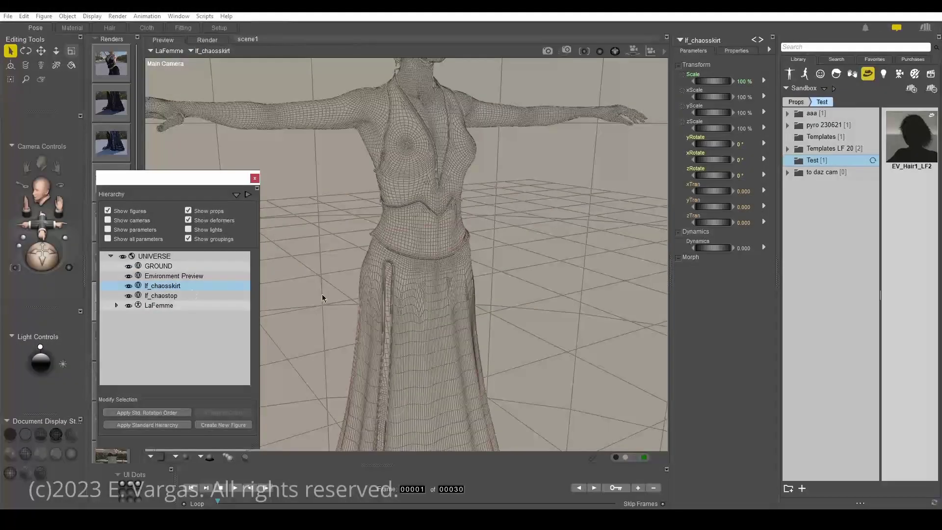
{"action": "left_click", "coordinate": [802, 488]}
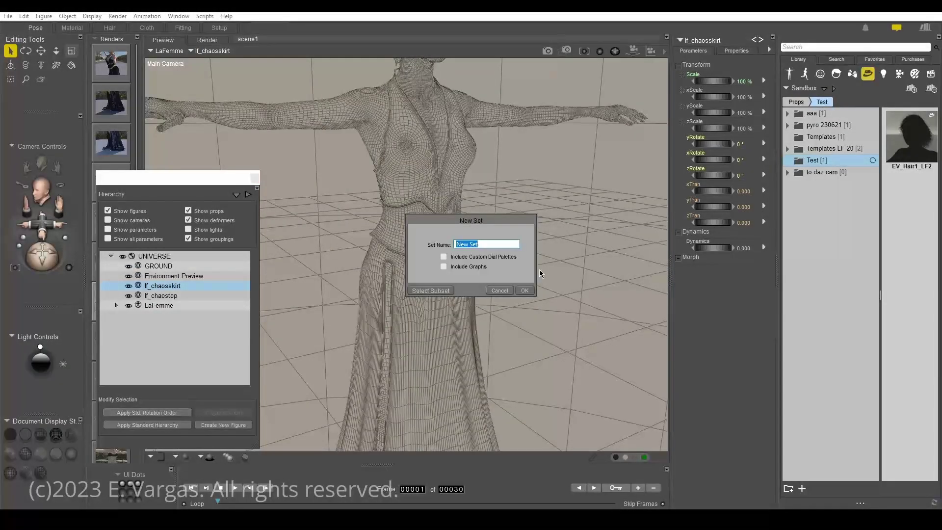
{"action": "left_click", "coordinate": [523, 288]}
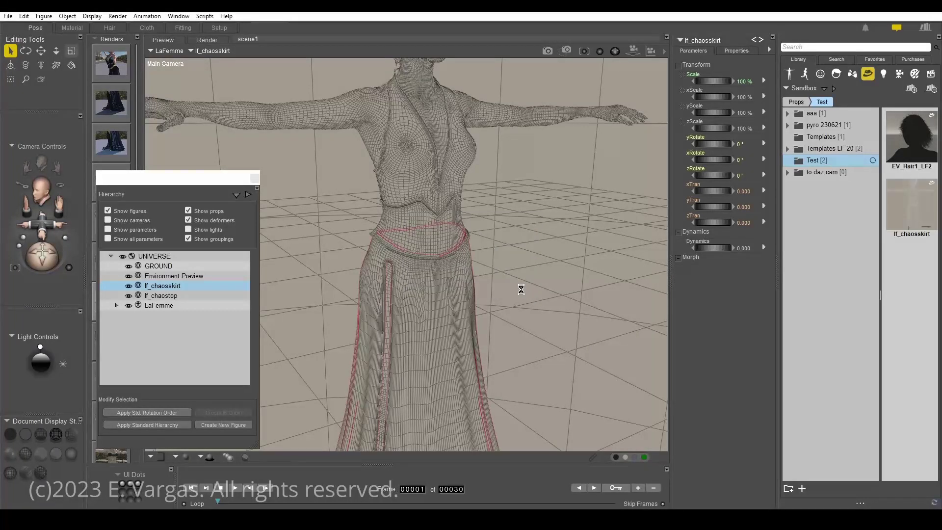
Save the lf_chaostop prop to the same Test library folder under the name lf_chaostop
{"action": "left_click", "coordinate": [170, 296]}
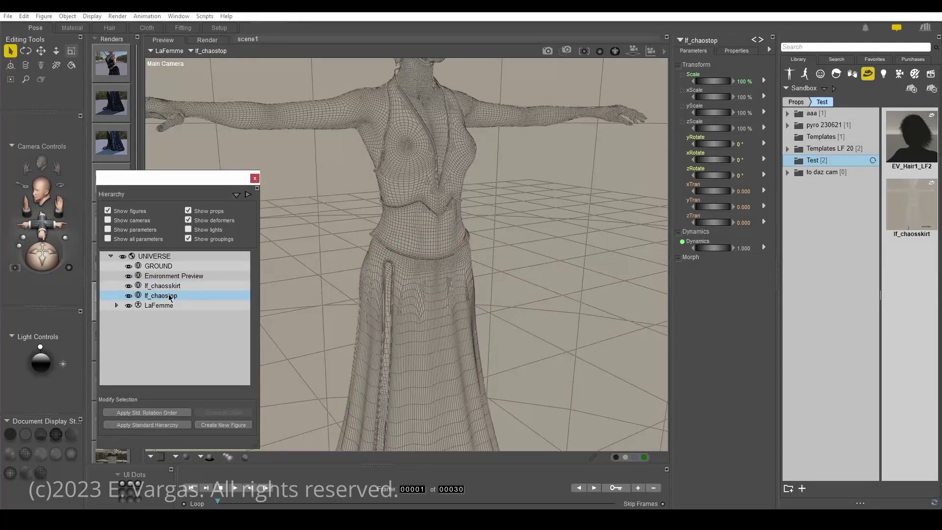
{"action": "double_click", "coordinate": [169, 296]}
{"action": "key", "text": "Return"}
{"action": "left_click", "coordinate": [801, 488]}
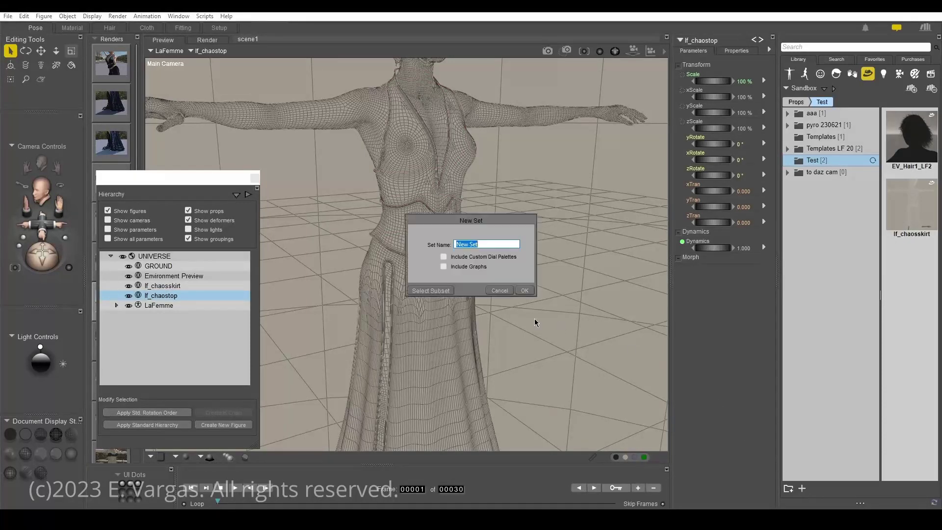
{"action": "left_click", "coordinate": [524, 291]}
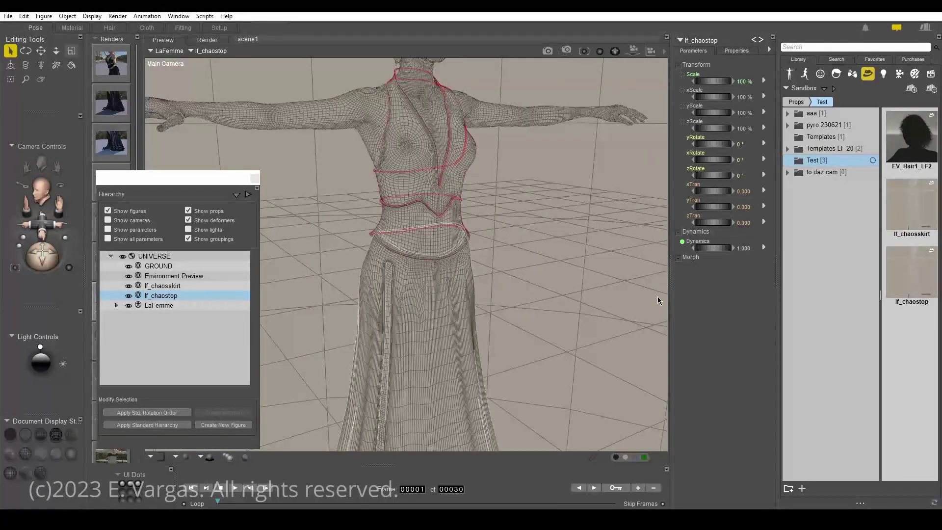
Delete both the lf_chaosskirt and lf_chaostop props from the scene
{"action": "left_click", "coordinate": [186, 286], "text": "ctrl"}
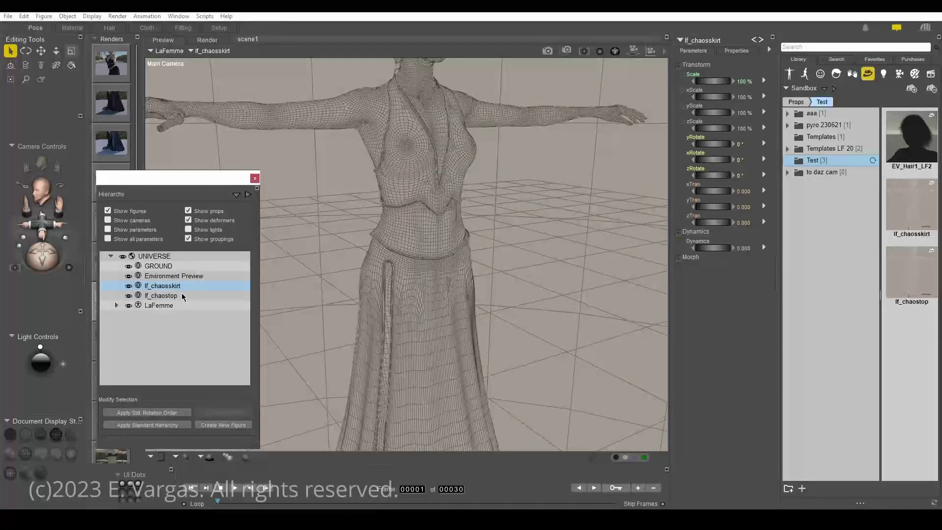
{"action": "right_click", "coordinate": [183, 291]}
{"action": "left_click", "coordinate": [202, 295]}
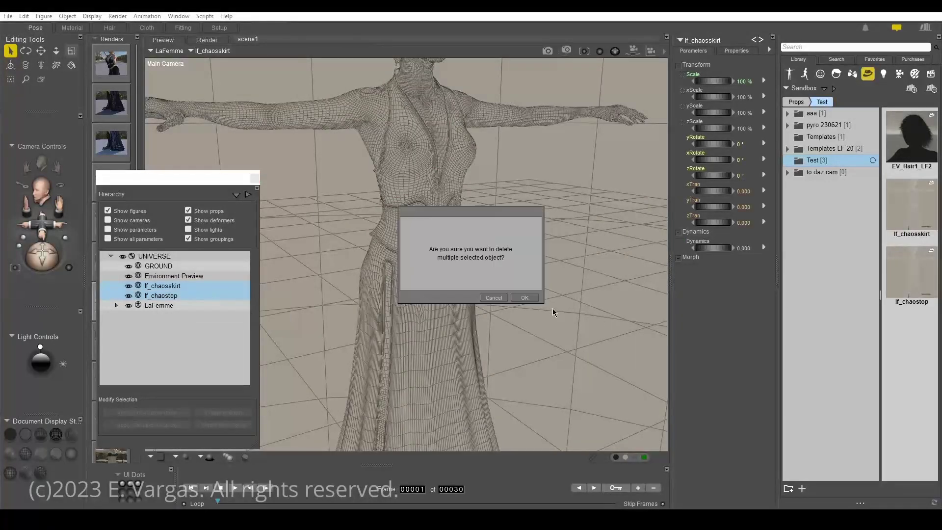
{"action": "left_click", "coordinate": [525, 297]}
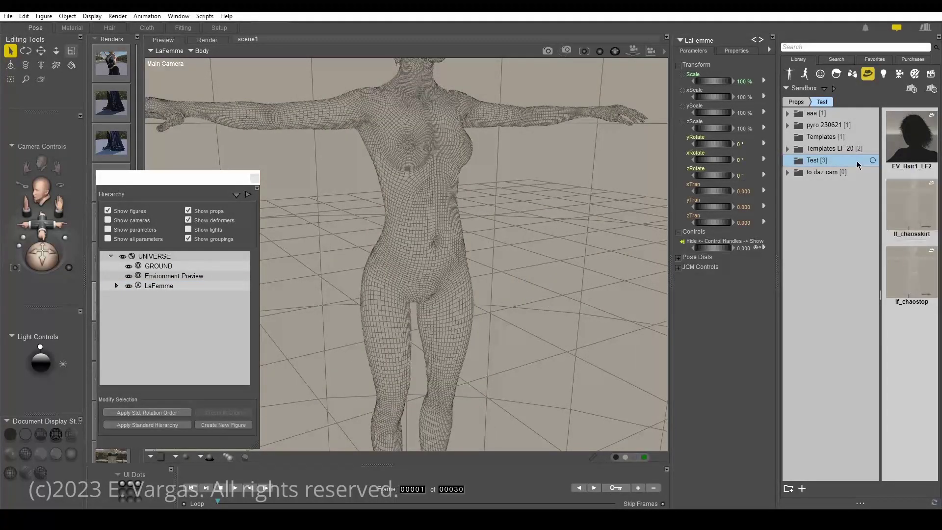
Load the saved lf_chaosskirt and lf_chaostop props from the Test folder and render them on the figure with textured preview shading
{"action": "left_click", "coordinate": [923, 200]}
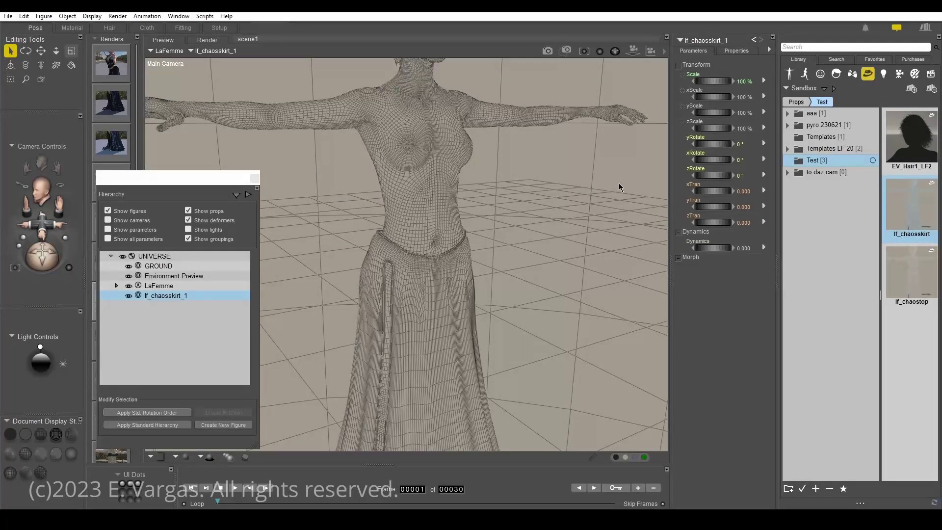
{"action": "left_click", "coordinate": [907, 275]}
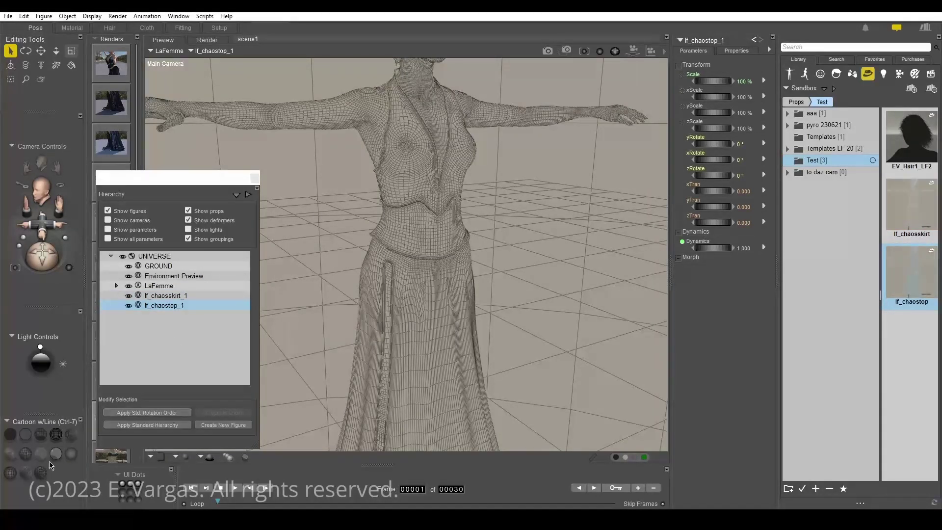
{"action": "left_click", "coordinate": [28, 471]}
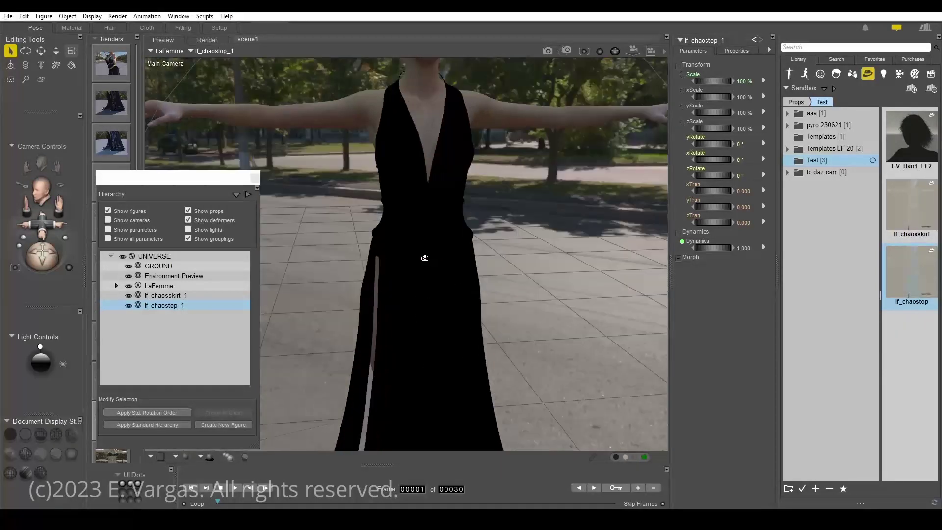
{"action": "middle_click_drag", "start_coordinate": [425, 257], "coordinate": [428, 217]}
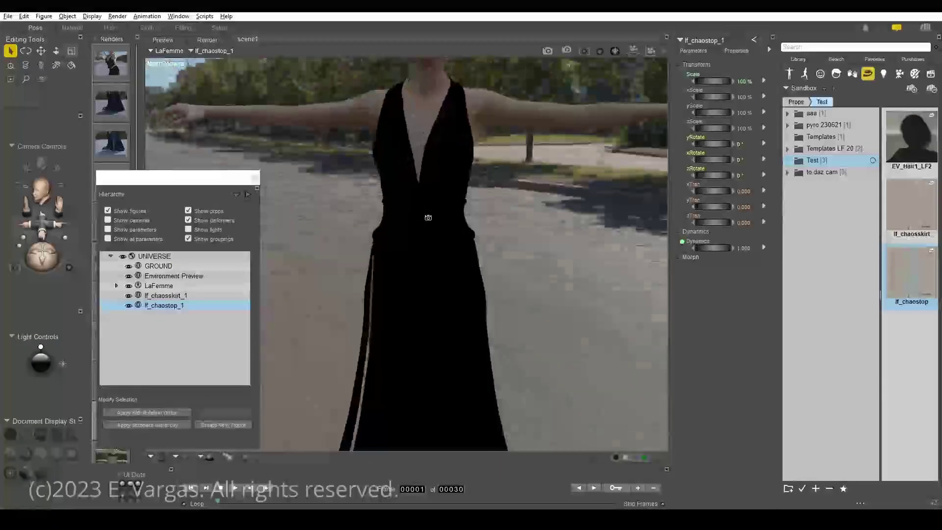
{"action": "key", "text": "ctrl+r"}
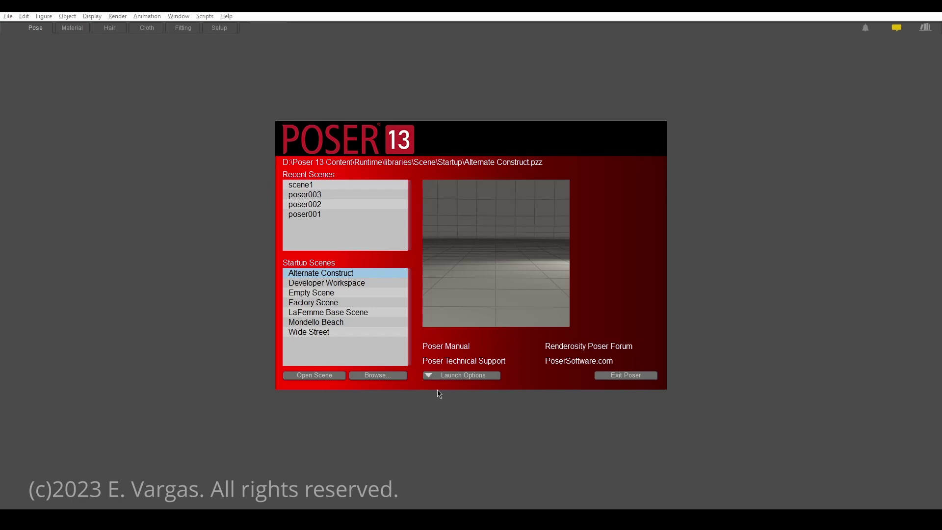
Open the Mondello Beach startup scene
{"action": "left_click", "coordinate": [339, 333]}
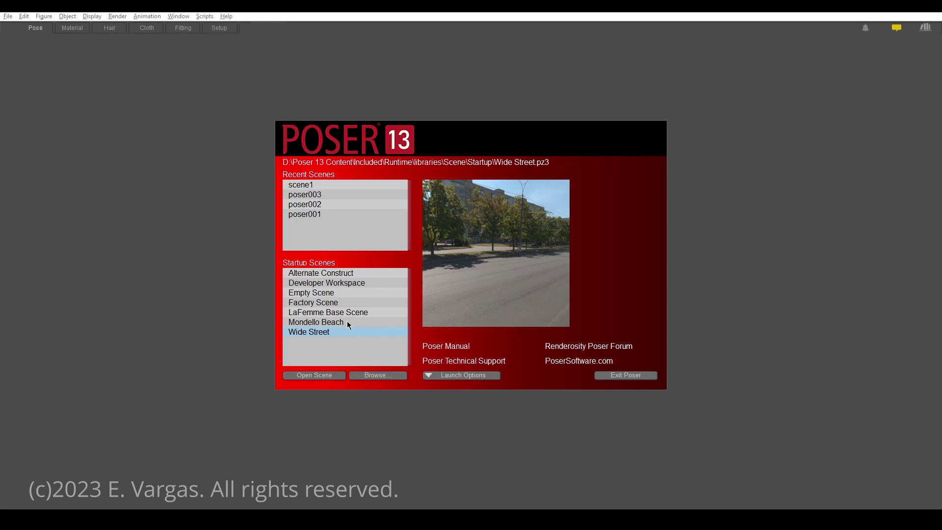
{"action": "left_click", "coordinate": [348, 323]}
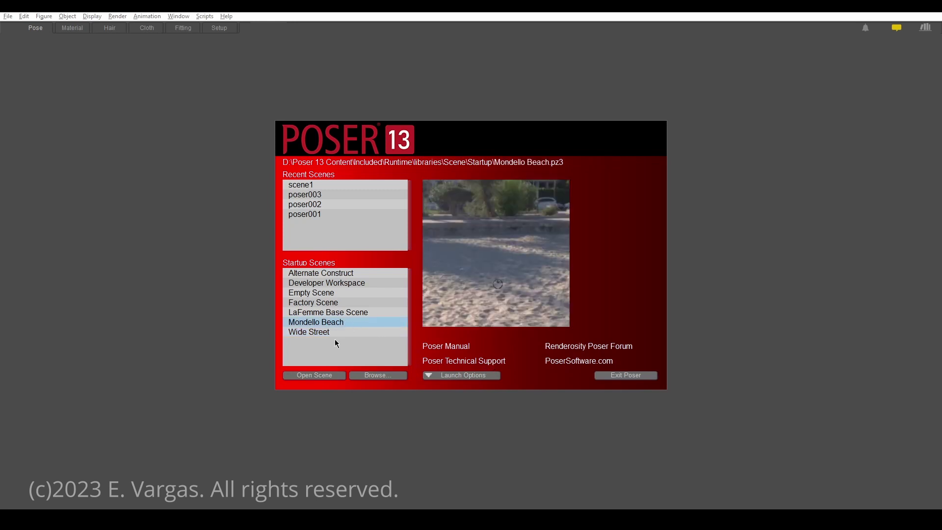
{"action": "double_click", "coordinate": [337, 326]}
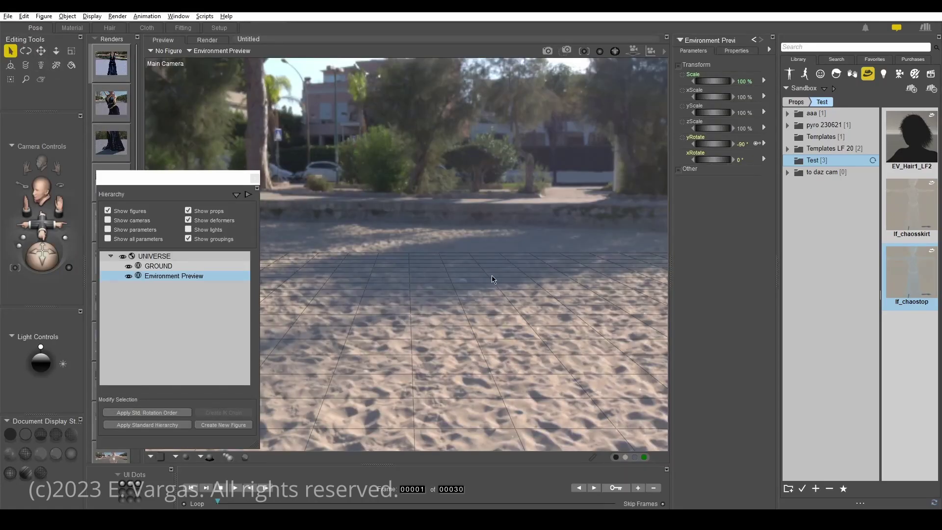
Turn off Shadow_Catch_Only in the GROUND prop's Preview material in the Material room
{"action": "left_click", "coordinate": [194, 267]}
{"action": "left_click", "coordinate": [72, 29]}
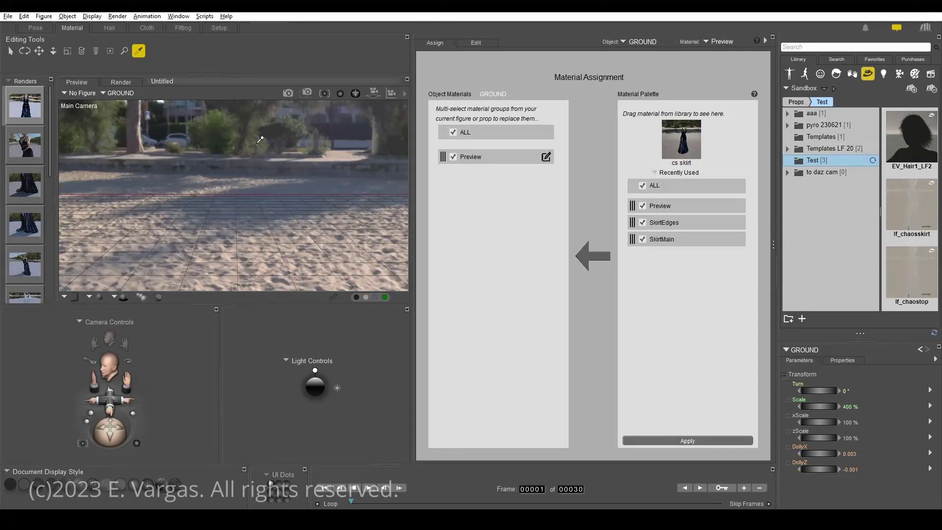
{"action": "left_click", "coordinate": [476, 43]}
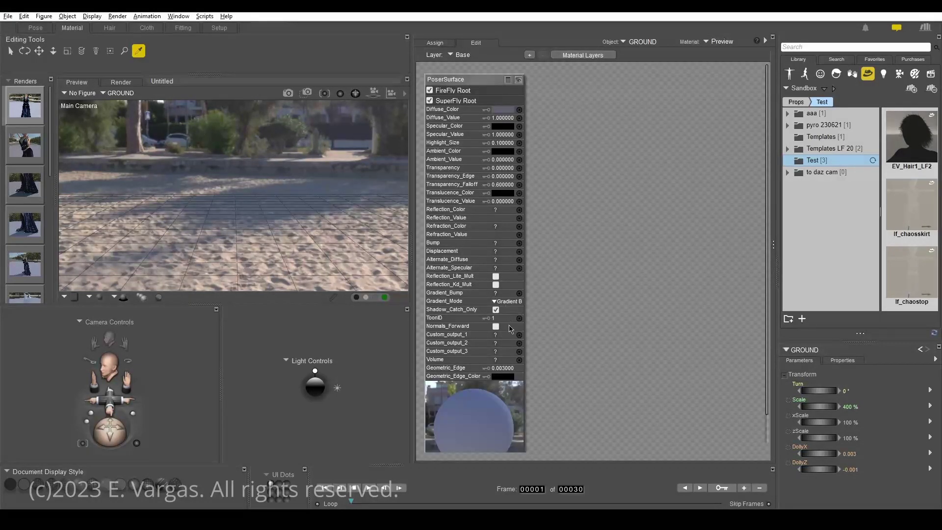
{"action": "left_click", "coordinate": [495, 310]}
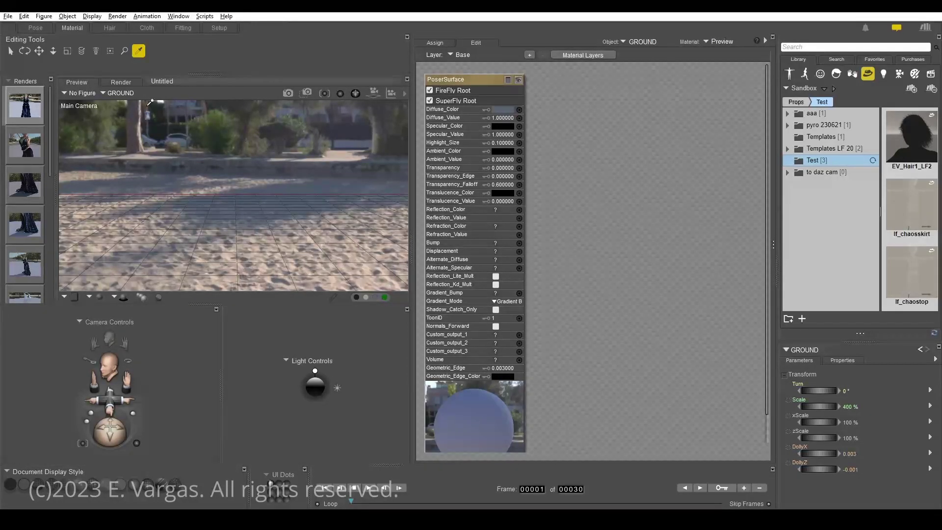
Render the beach scene with the OptiX Fast SuperFly preset and return to the Pose room
{"action": "left_click", "coordinate": [43, 16]}
{"action": "mouse_move", "coordinate": [30, 15]}
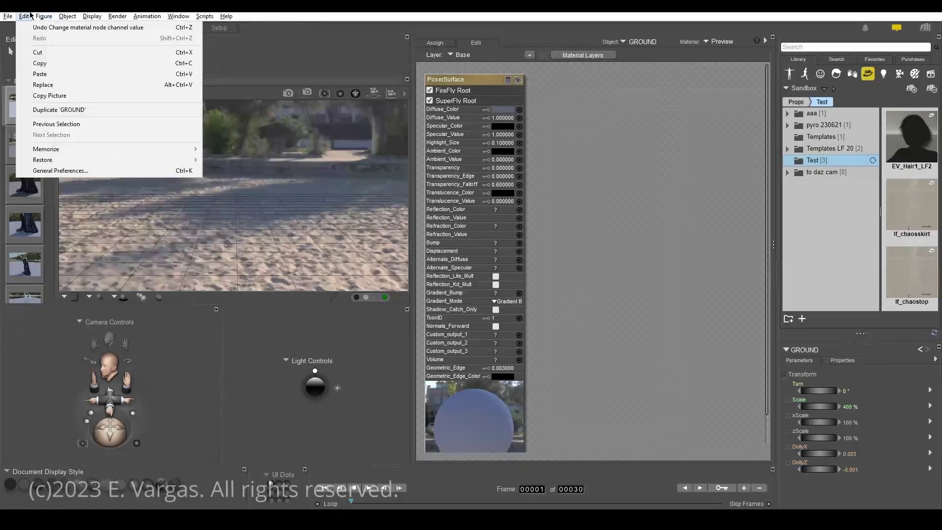
{"action": "mouse_move", "coordinate": [110, 16]}
{"action": "left_click", "coordinate": [149, 106]}
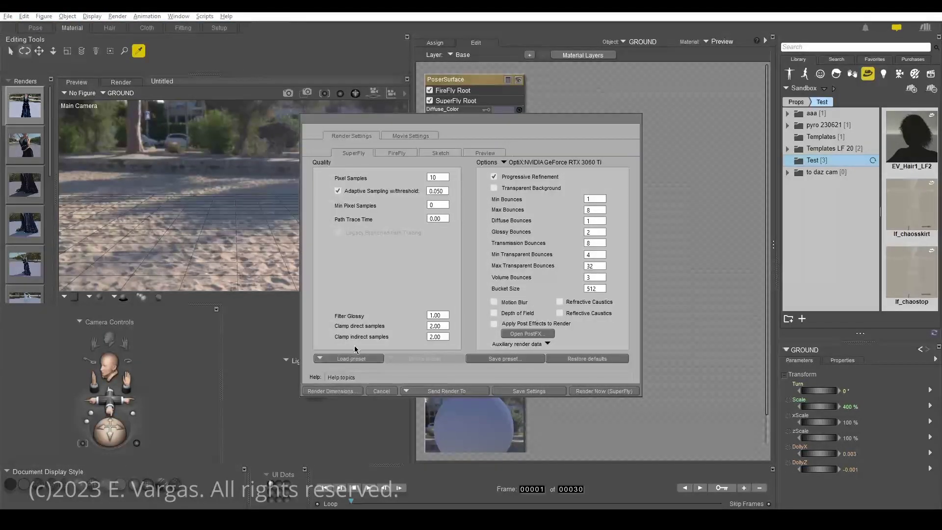
{"action": "left_click", "coordinate": [353, 358]}
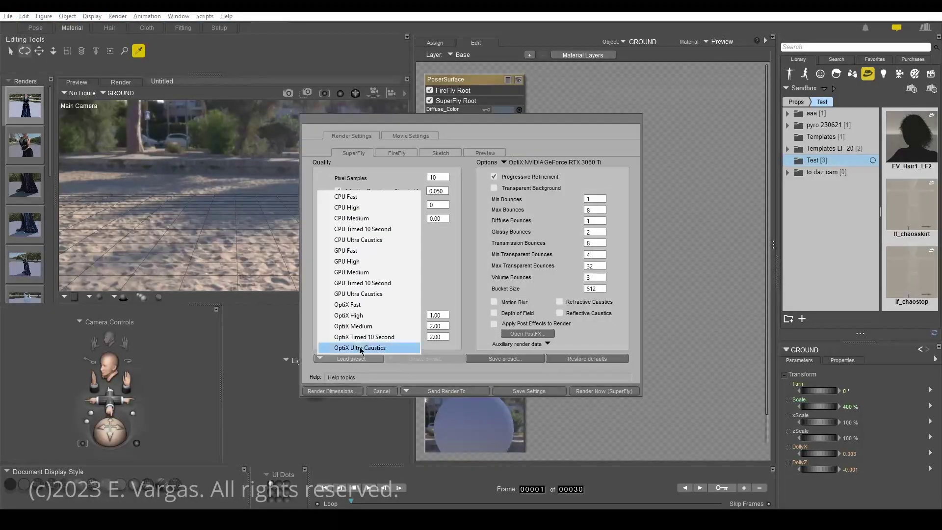
{"action": "left_click", "coordinate": [353, 305]}
{"action": "left_click", "coordinate": [603, 391]}
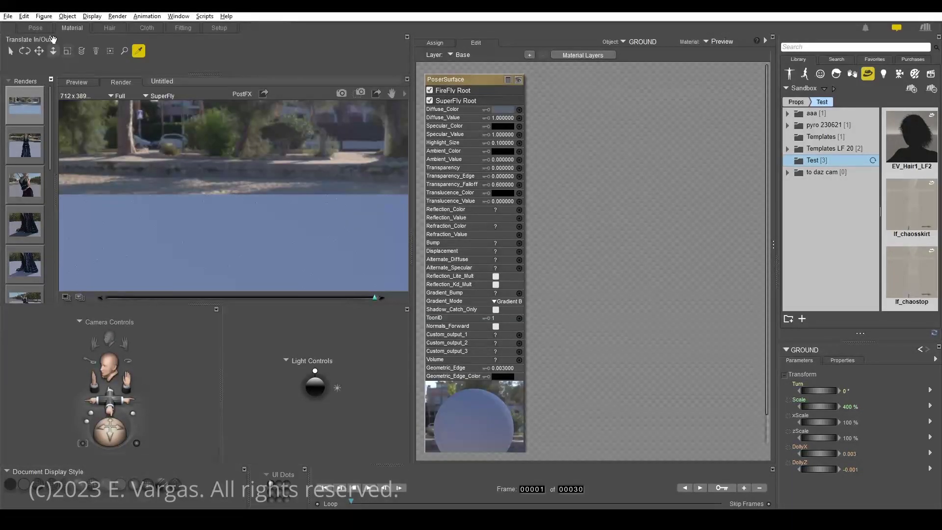
{"action": "left_click", "coordinate": [36, 28]}
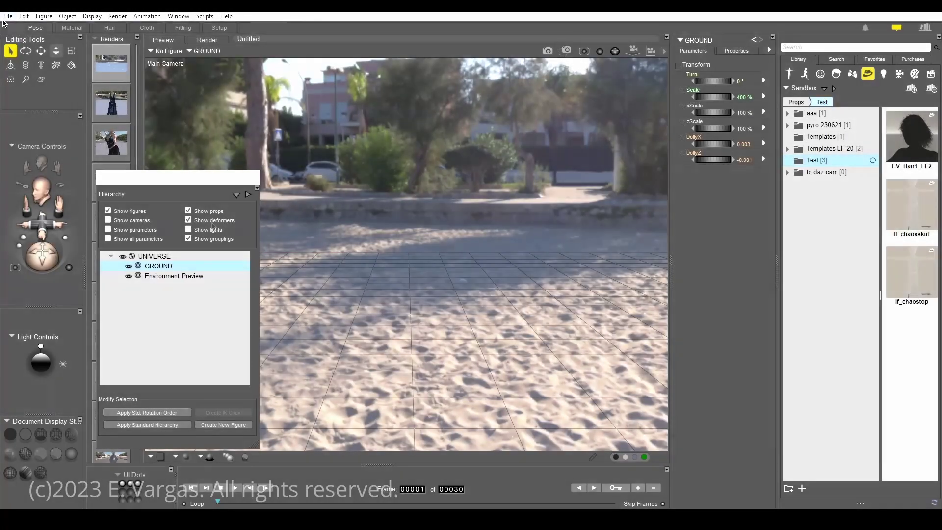
Save the beach scene as scene2
{"action": "left_click", "coordinate": [8, 16]}
{"action": "left_click", "coordinate": [63, 86]}
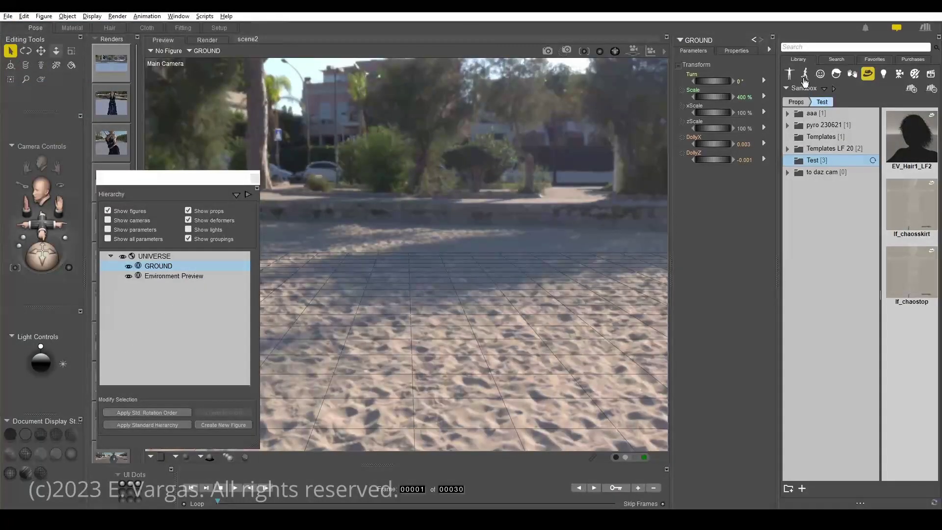
Locate Afrodite-Ohki's PremiereDress under the LaFemme2 clothing in the Purchases figure library and show its file in File Explorer
{"action": "left_click", "coordinate": [789, 74]}
{"action": "left_click", "coordinate": [804, 87]}
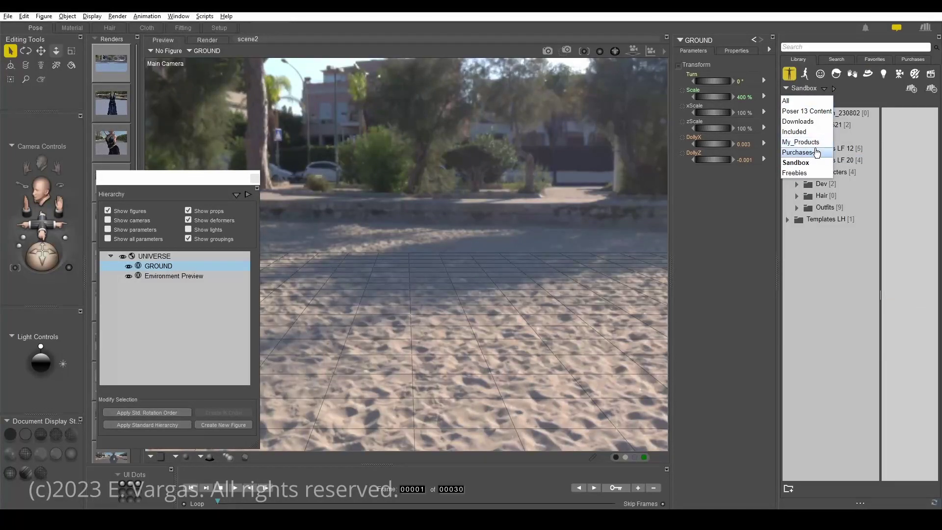
{"action": "left_click", "coordinate": [811, 132]}
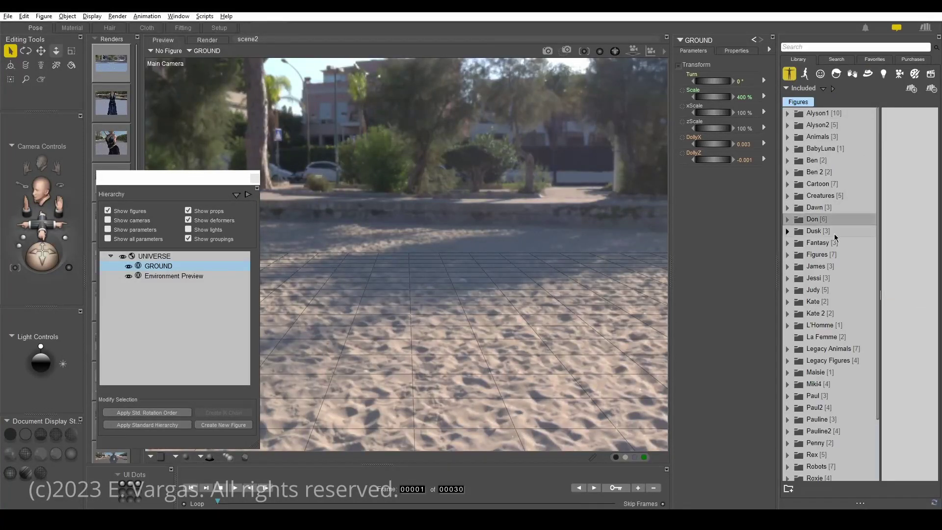
{"action": "left_click", "coordinate": [823, 337]}
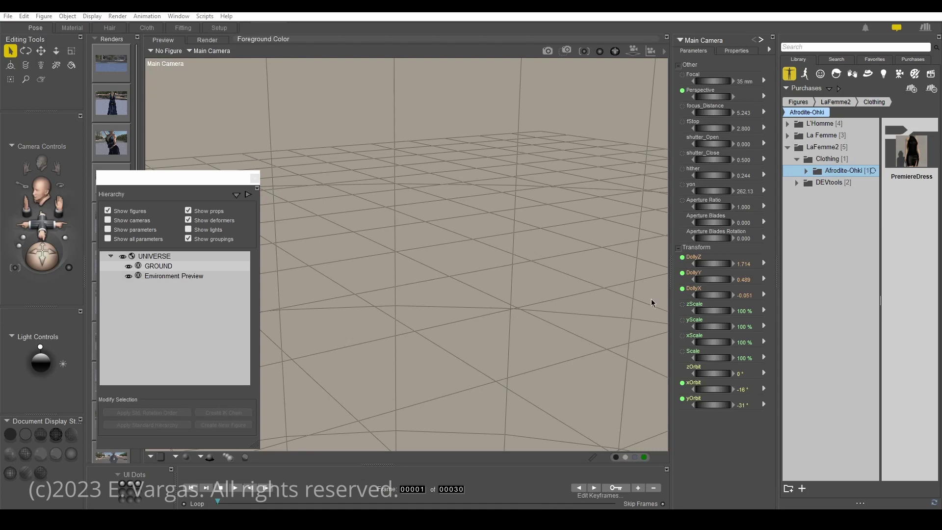
{"action": "double_click", "coordinate": [862, 172]}
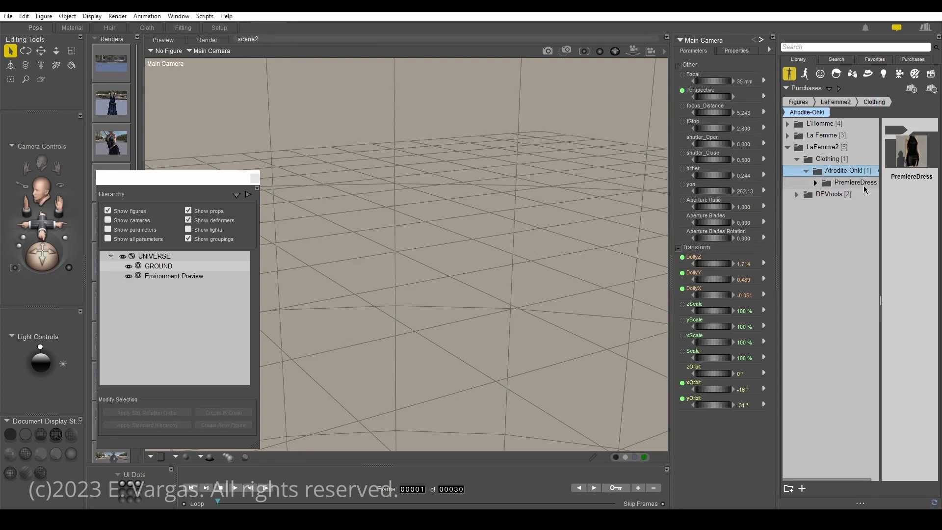
{"action": "left_click", "coordinate": [864, 182]}
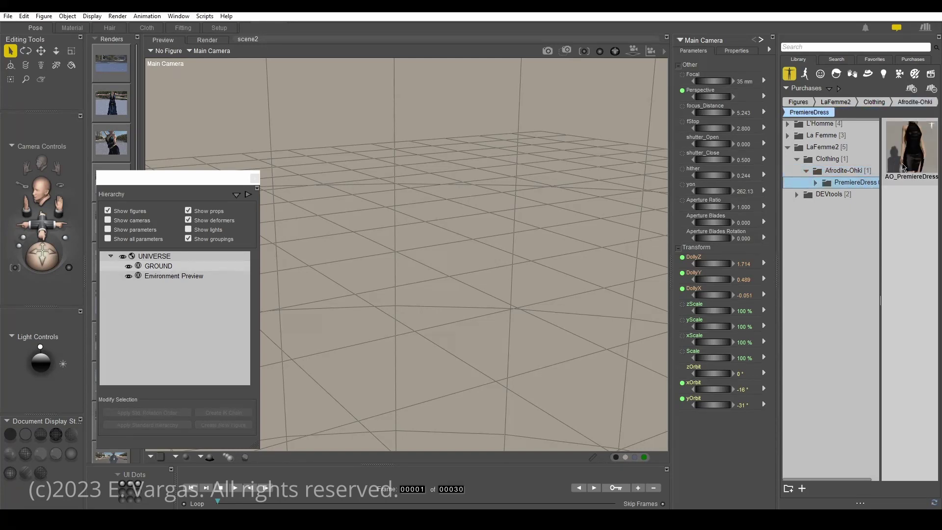
{"action": "left_click", "coordinate": [899, 160]}
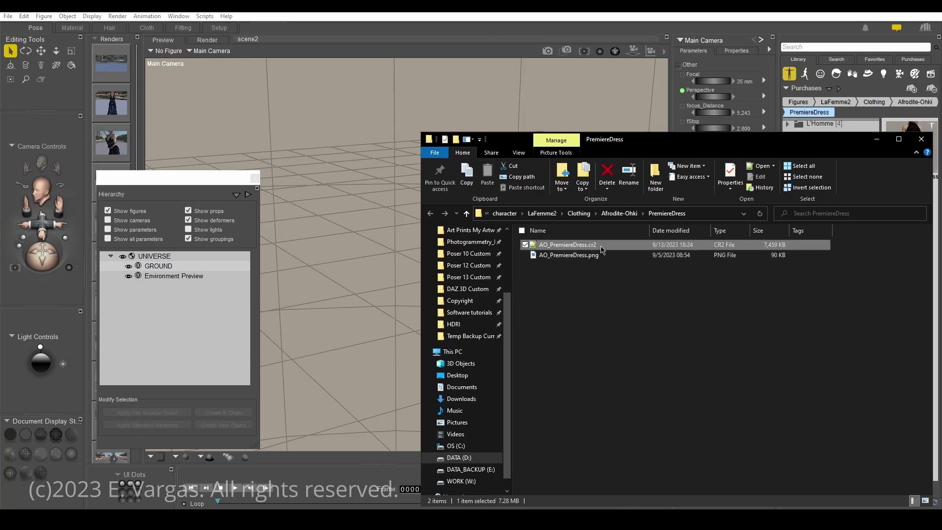
Open AO_PremiereDress.cr2 in Notepad++ to check its geometry path, and browse to the Purchases runtime's Geometries > AfroditeOhki > LF2PremiereDress folder
{"action": "double_click", "coordinate": [602, 246]}
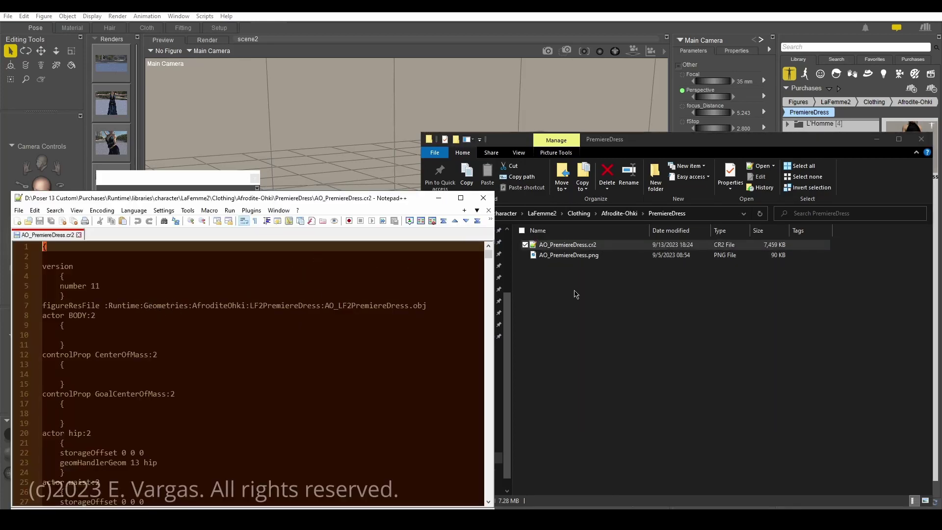
{"action": "left_click", "coordinate": [611, 216]}
{"action": "left_click", "coordinate": [508, 213]}
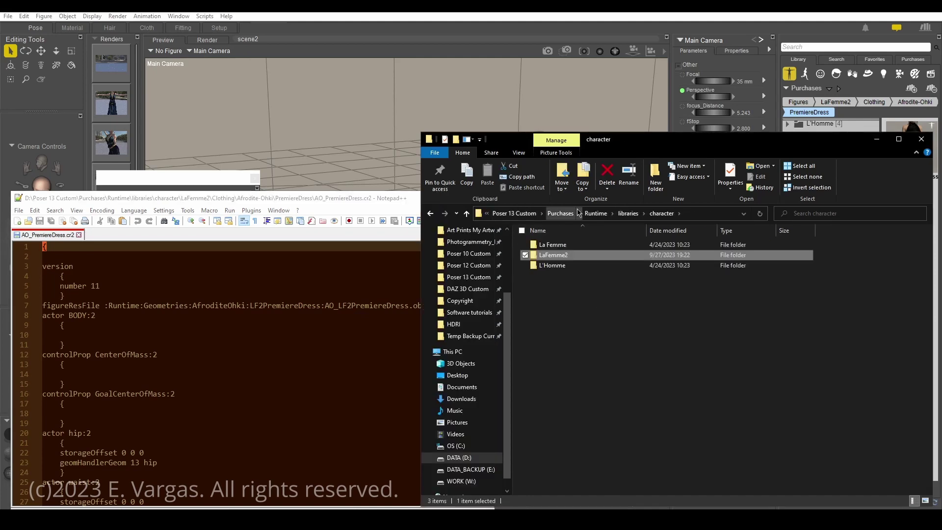
{"action": "left_click", "coordinate": [596, 213]}
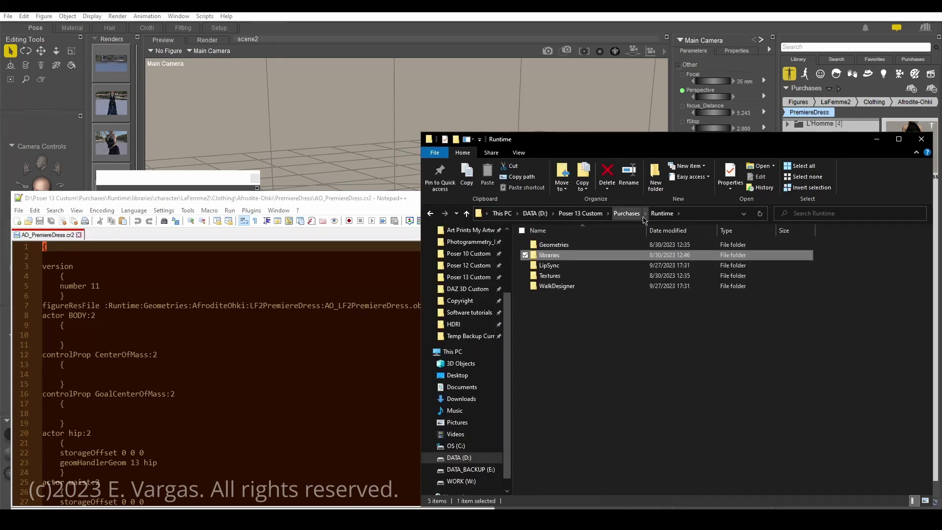
{"action": "left_click", "coordinate": [627, 213]}
{"action": "double_click", "coordinate": [561, 255]}
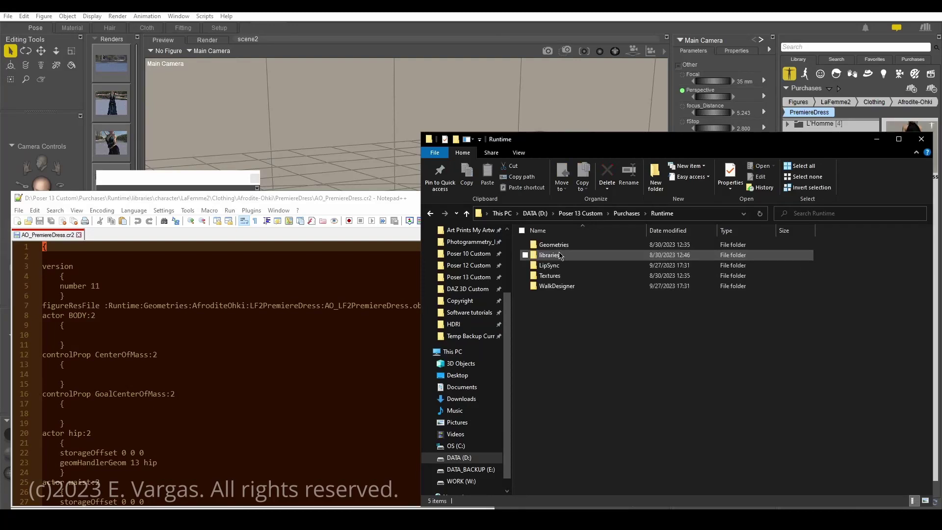
{"action": "double_click", "coordinate": [571, 246]}
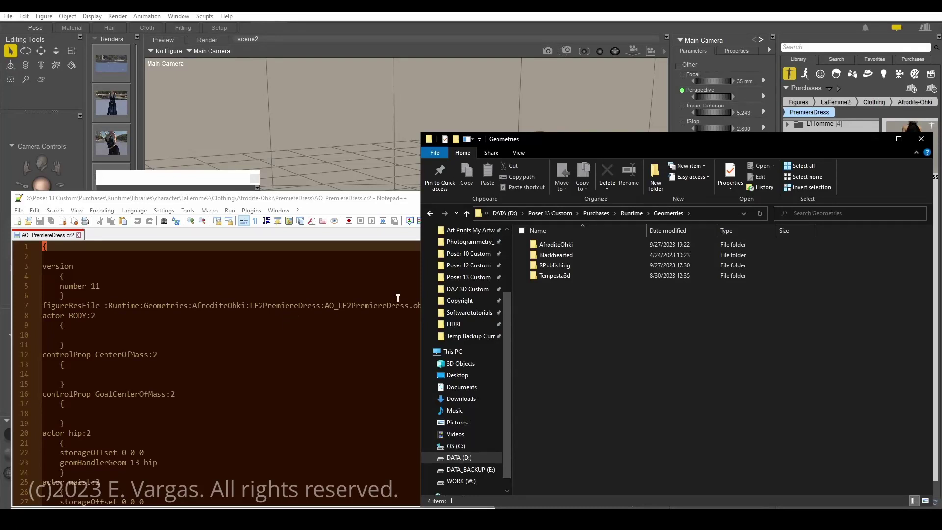
{"action": "double_click", "coordinate": [554, 245]}
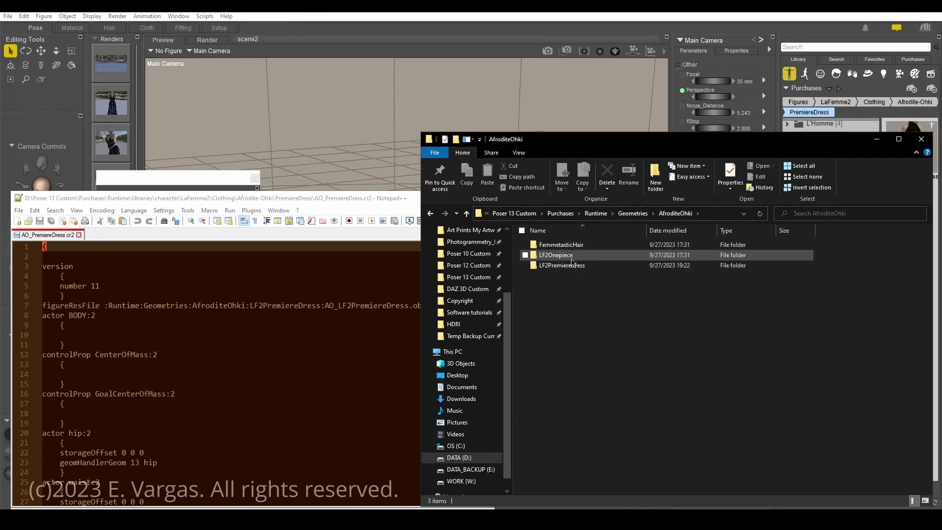
{"action": "double_click", "coordinate": [572, 265]}
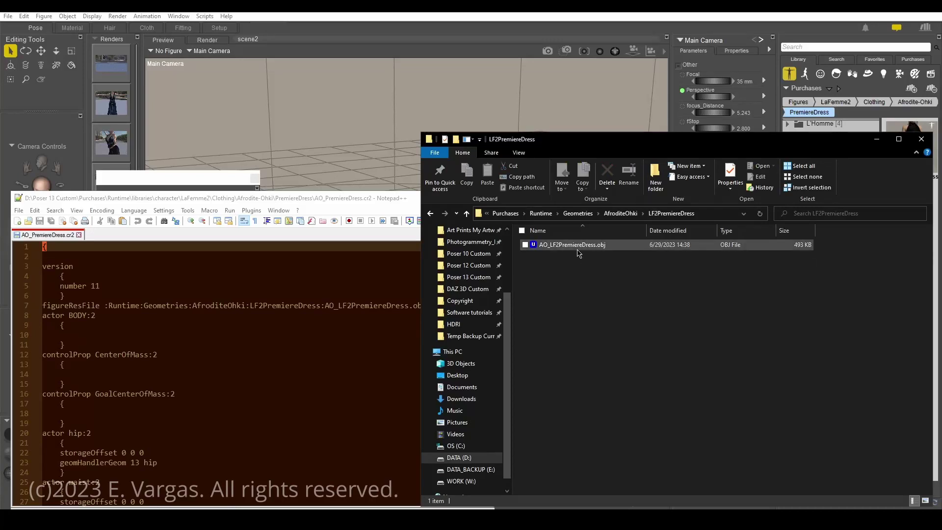
Switch to Poser and import AO_LF2PremiereDress.obj into the scene at 100% of original size, with all other import options off
{"action": "left_click_drag", "start_coordinate": [556, 265], "coordinate": [577, 237]}
{"action": "left_click", "coordinate": [571, 268]}
{"action": "left_click", "coordinate": [464, 14]}
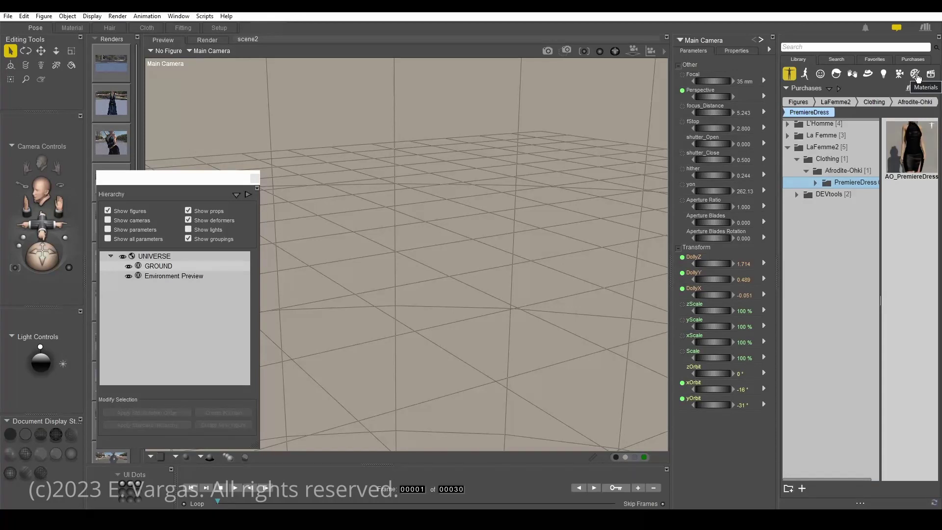
{"action": "key", "text": "alt+Tab"}
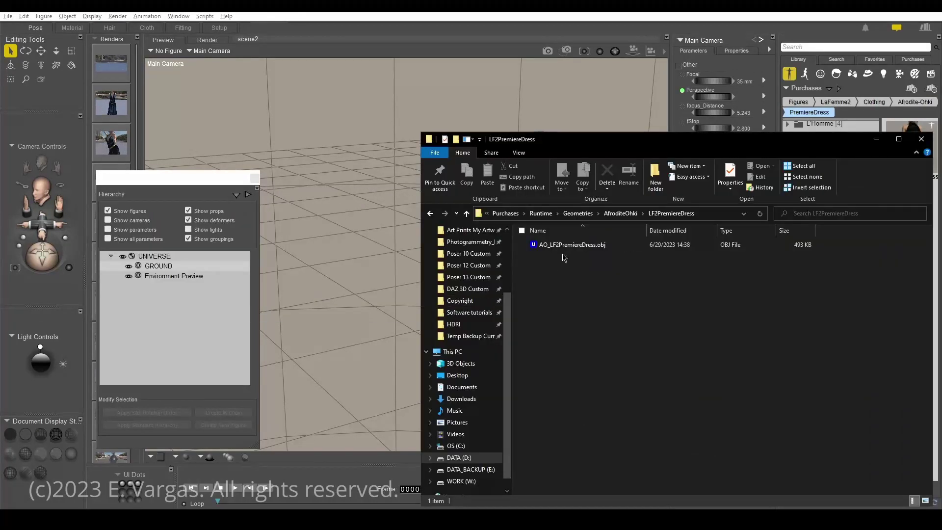
{"action": "left_click_drag", "start_coordinate": [565, 247], "coordinate": [315, 213]}
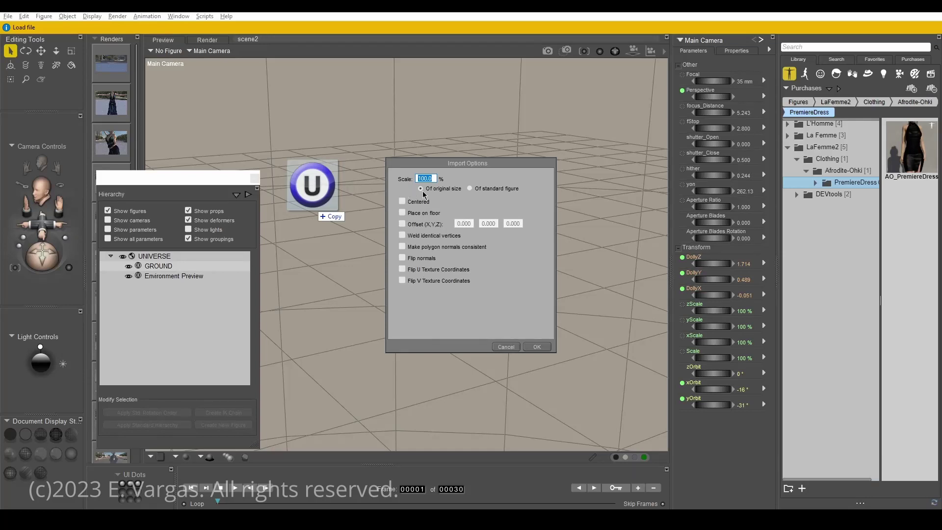
{"action": "left_click", "coordinate": [539, 346]}
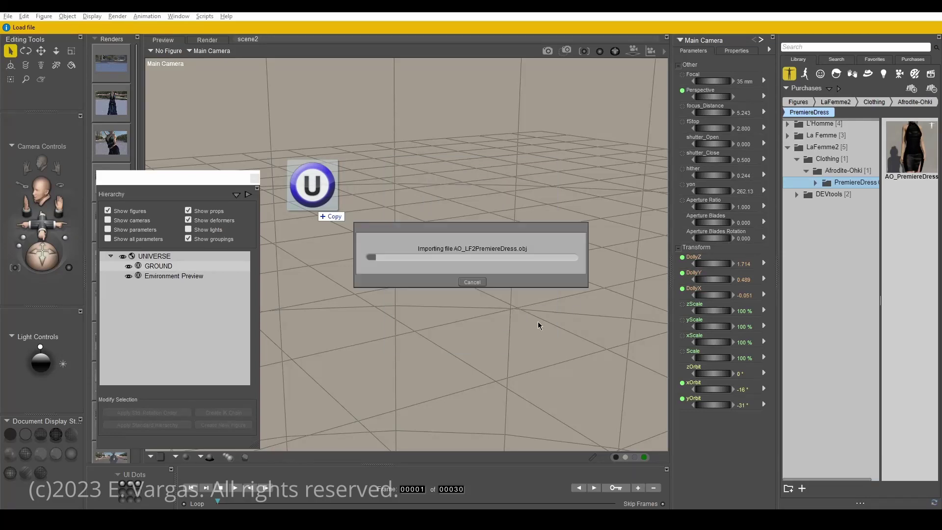
{"action": "scroll", "coordinate": [465, 165], "scroll_direction": "up", "scroll_amount": 5}
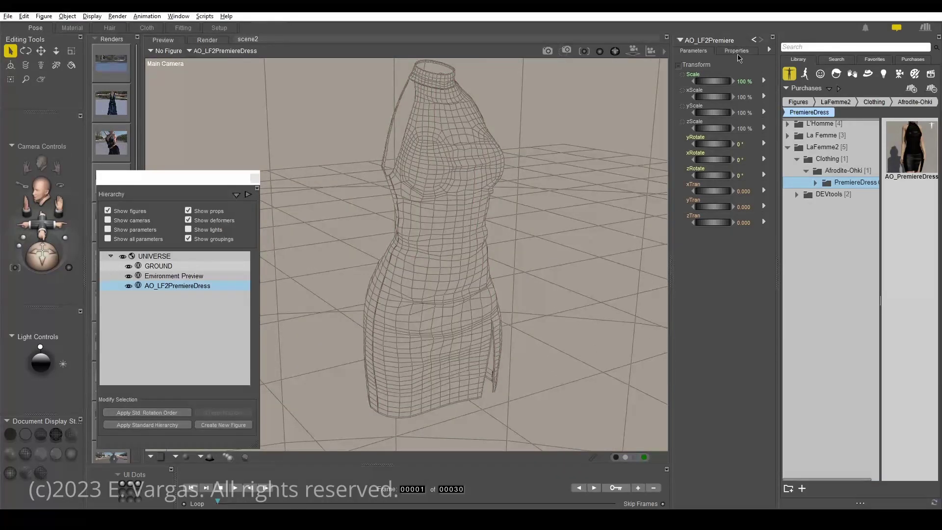
Set the imported dress prop's render subdivision level to 2
{"action": "left_click", "coordinate": [737, 52]}
{"action": "left_click", "coordinate": [767, 251]}
{"action": "type", "text": "2"}
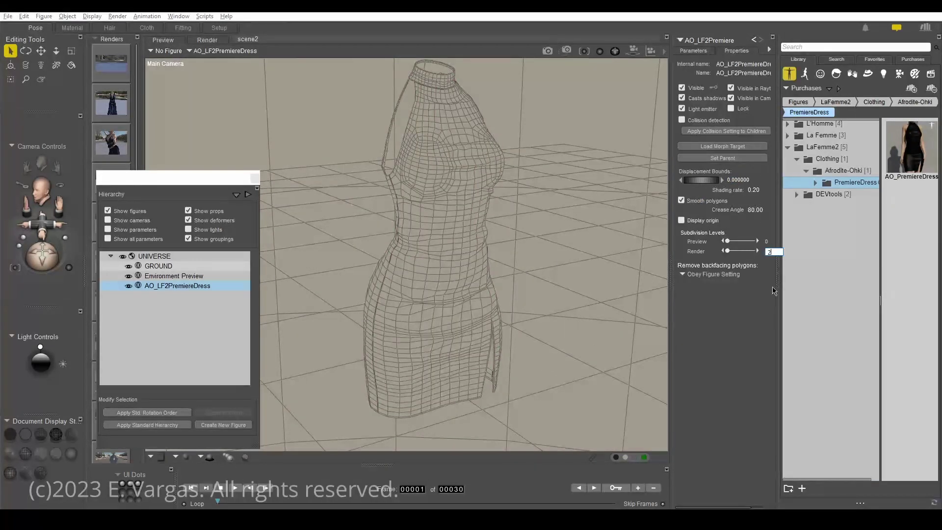
{"action": "key", "text": "Return"}
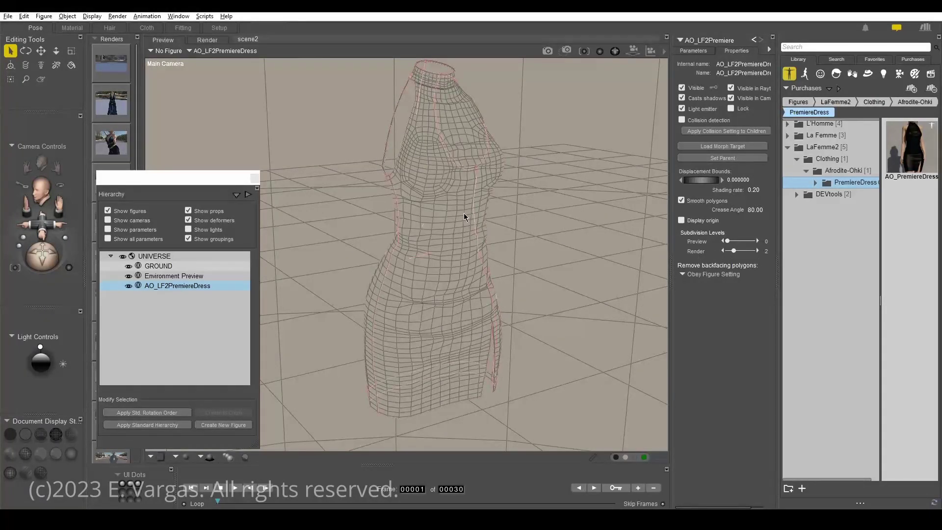
Show the dress prop's material assignments in the Material room and switch the library to the materials category
{"action": "left_click", "coordinate": [72, 28]}
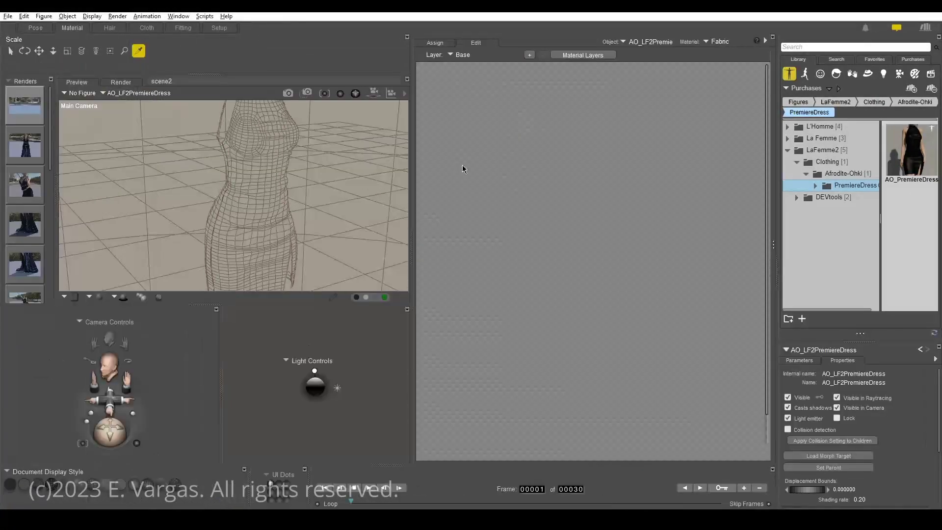
{"action": "left_click", "coordinate": [447, 44]}
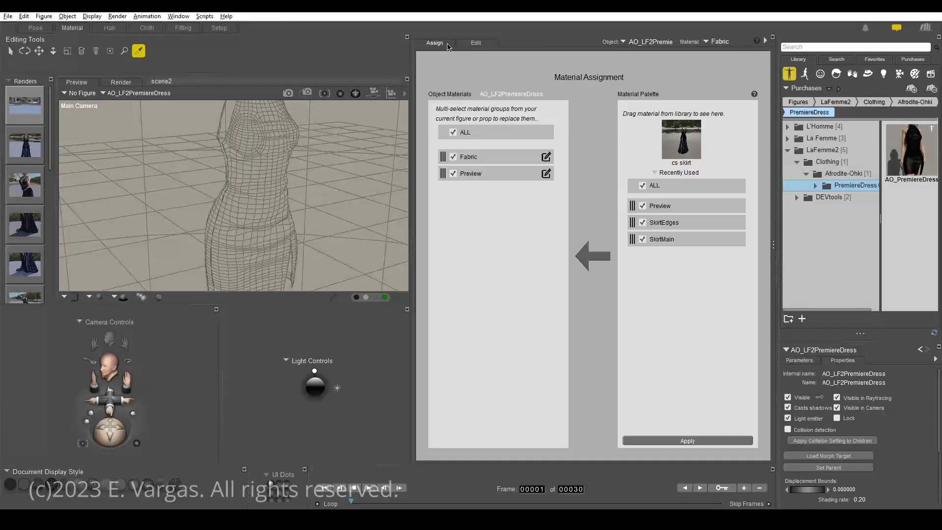
{"action": "left_click", "coordinate": [915, 75]}
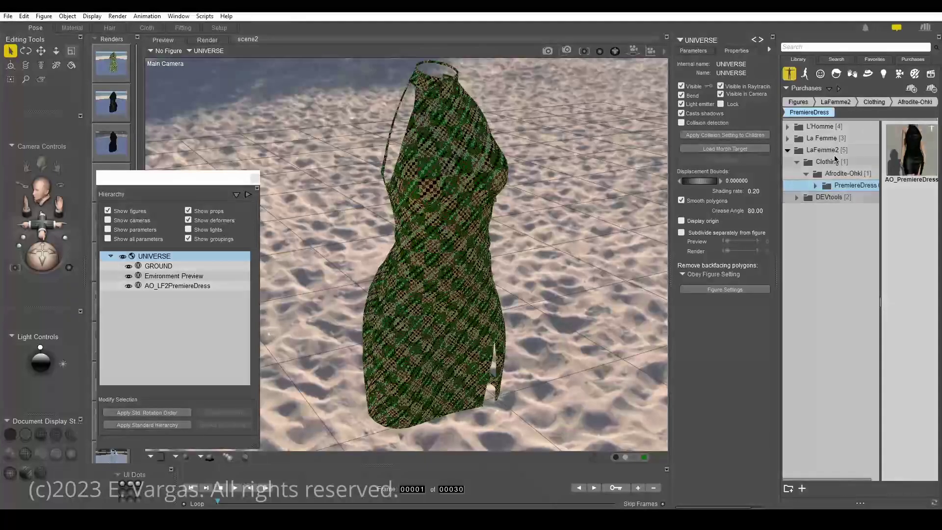
Load the LaFemme2 figure from the Purchases library and display the scene in Lit Wireframe
{"action": "left_click", "coordinate": [833, 149]}
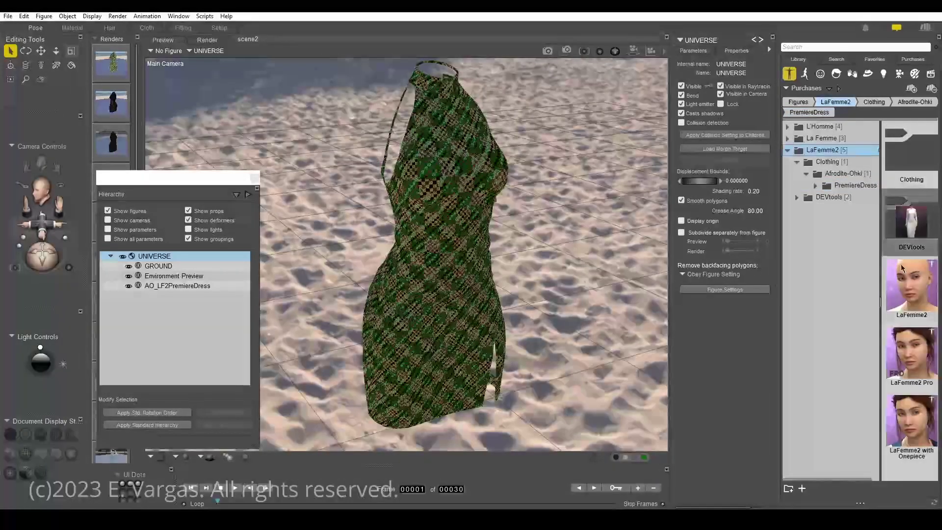
{"action": "double_click", "coordinate": [909, 299]}
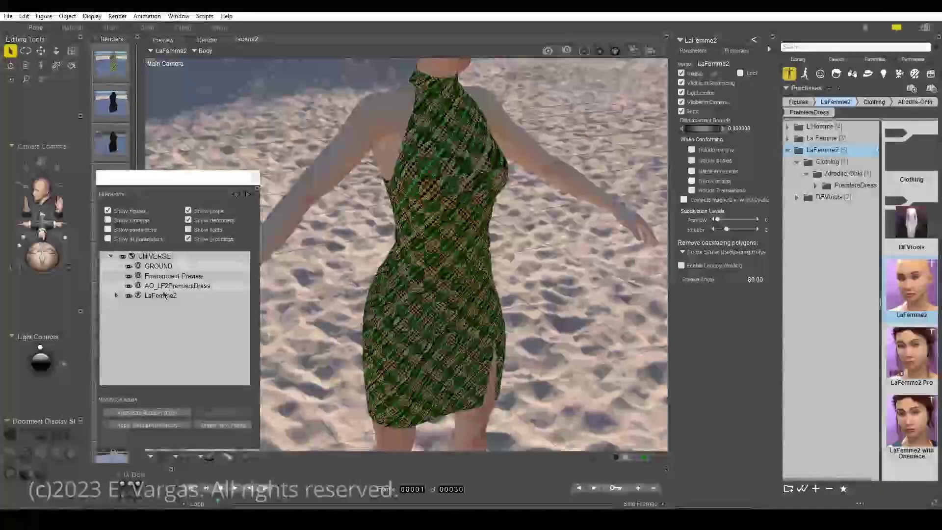
{"action": "key", "text": "ctrl+5"}
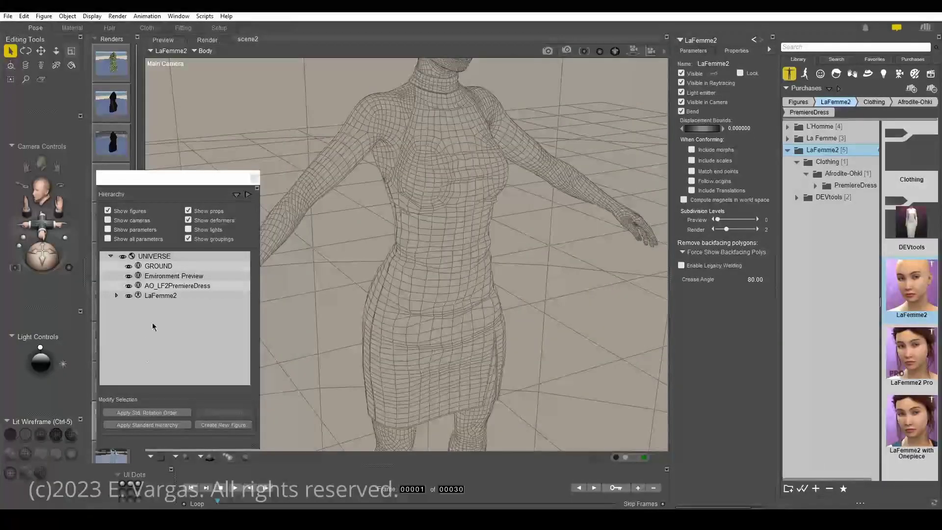
Select the LaFemme2 figure and move the timeline to frame 30
{"action": "left_click", "coordinate": [171, 297]}
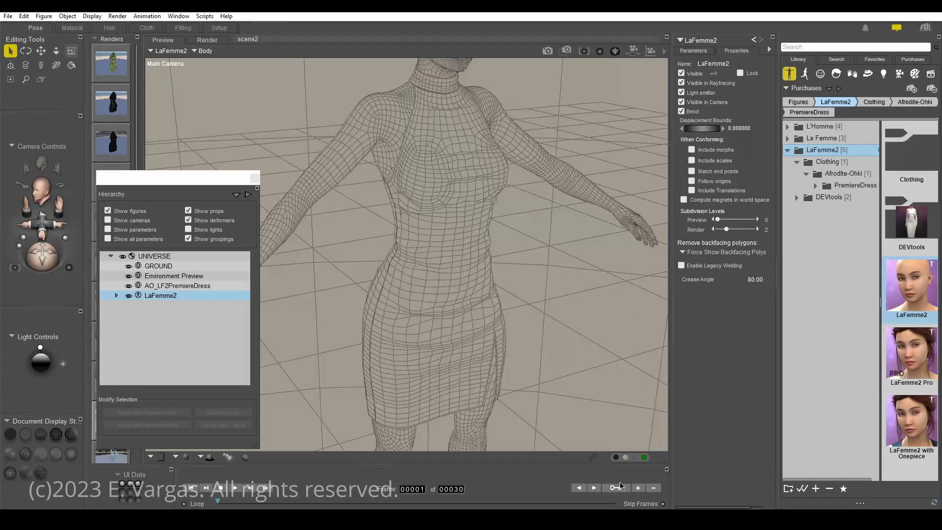
{"action": "left_click", "coordinate": [207, 488]}
{"action": "scroll", "coordinate": [513, 314], "scroll_direction": "down", "scroll_amount": 5}
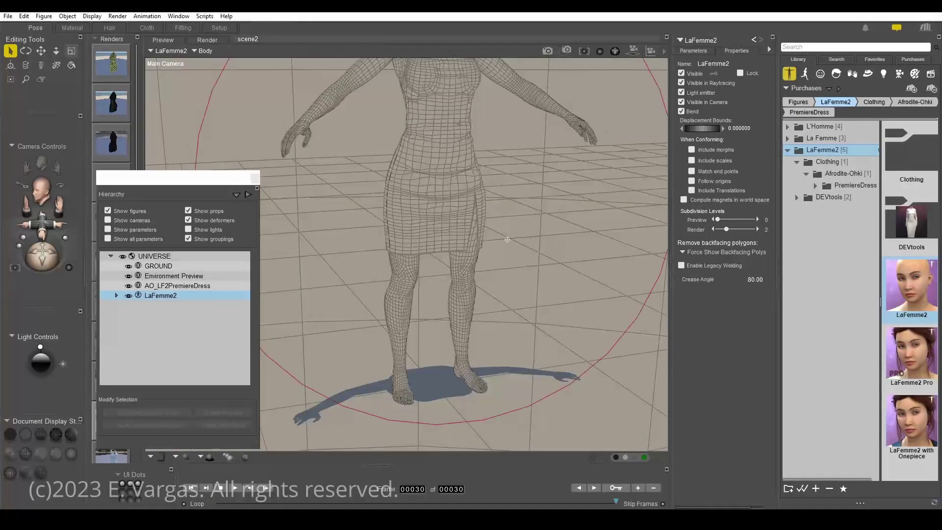
{"action": "middle_click_drag", "start_coordinate": [448, 152], "coordinate": [439, 190]}
Turn off Animating for the Main Camera and frame the whole LaFemme2 figure in the dress
{"action": "left_click", "coordinate": [707, 41]}
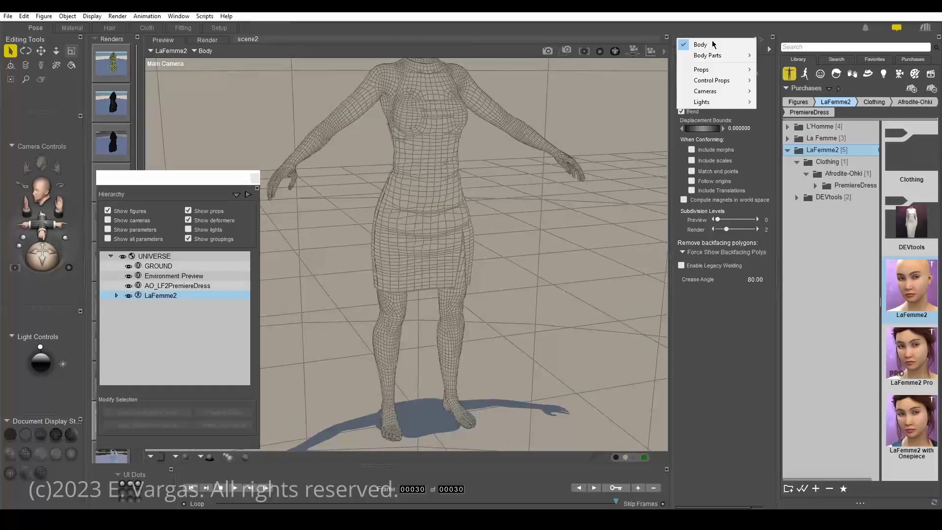
{"action": "mouse_move", "coordinate": [718, 83]}
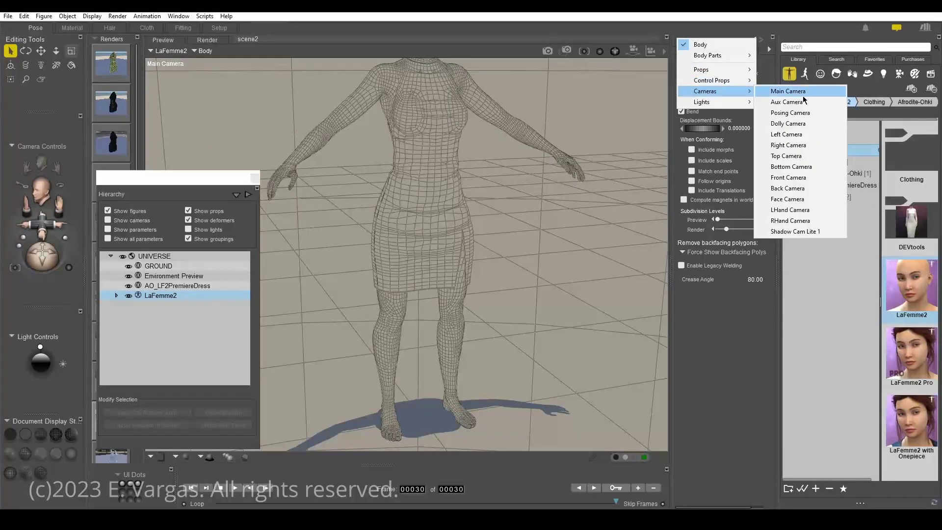
{"action": "left_click", "coordinate": [780, 91]}
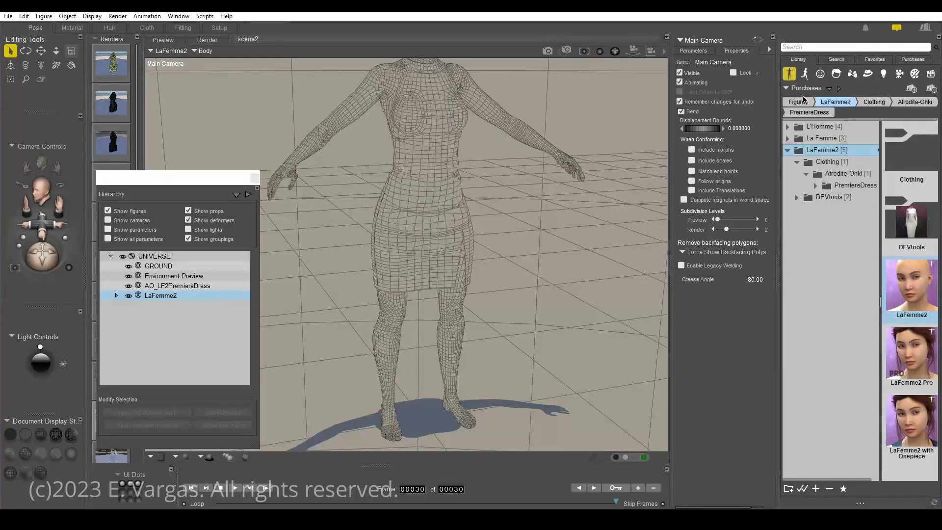
{"action": "left_click", "coordinate": [680, 83]}
{"action": "left_click", "coordinate": [693, 51]}
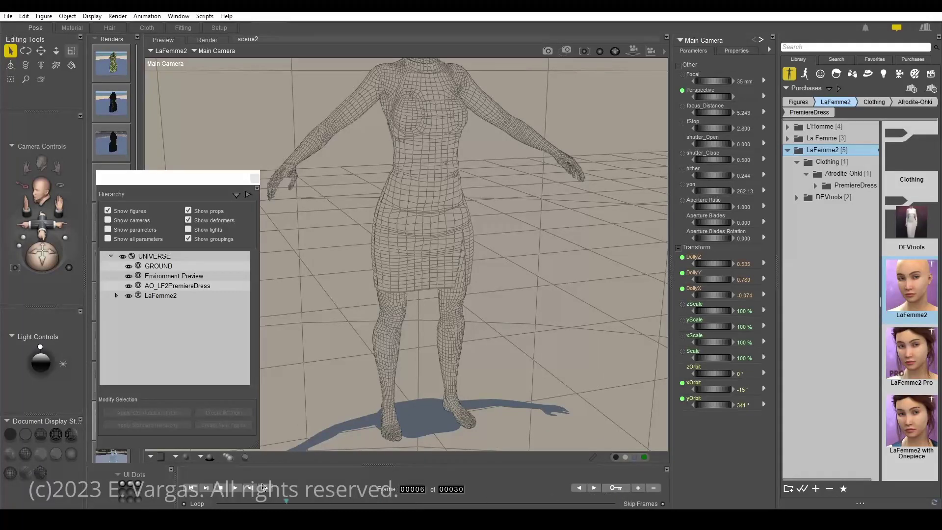
{"action": "scroll", "coordinate": [477, 228], "scroll_direction": "up", "scroll_amount": 10}
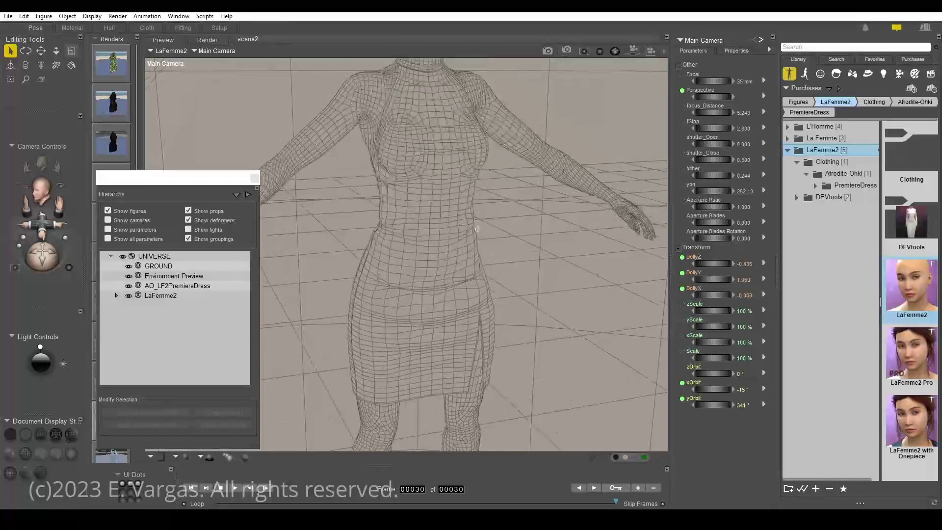
{"action": "scroll", "coordinate": [477, 229], "scroll_direction": "down", "scroll_amount": 12}
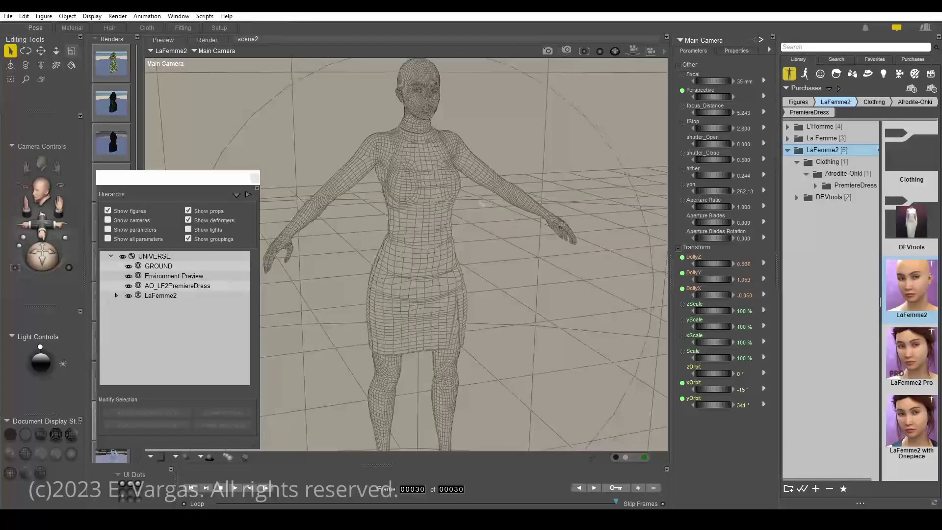
Apply the Walking base pose to the LaFemme2 figure at frame 30, add a keyframe, and return the timeline to frame 1
{"action": "left_click", "coordinate": [196, 296]}
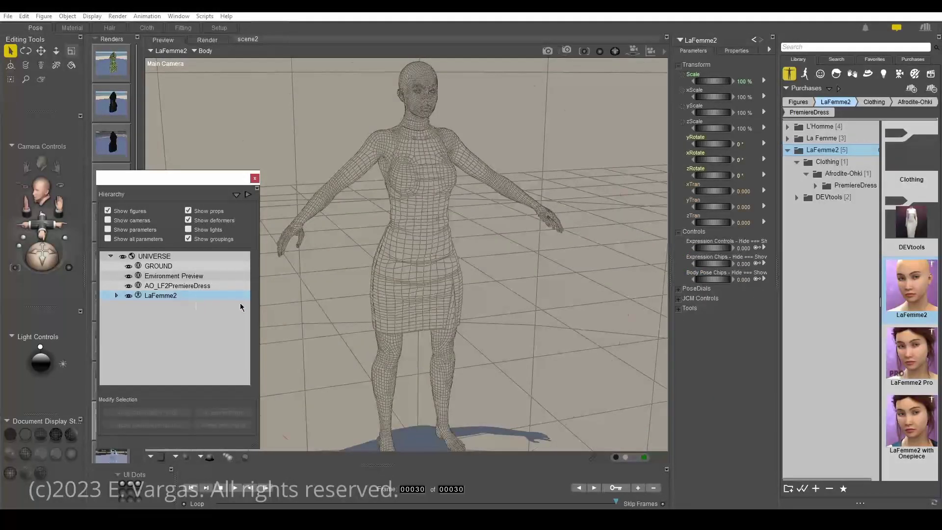
{"action": "left_click", "coordinate": [805, 73]}
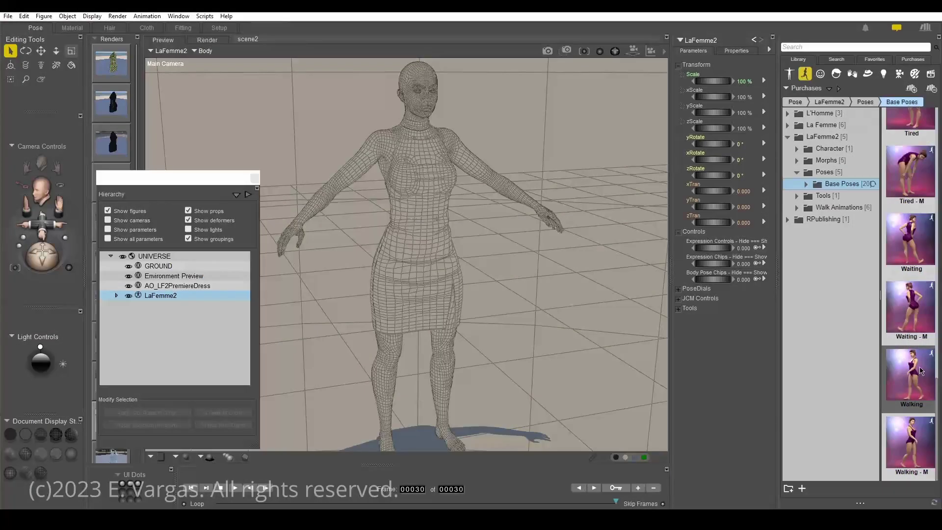
{"action": "double_click", "coordinate": [920, 370]}
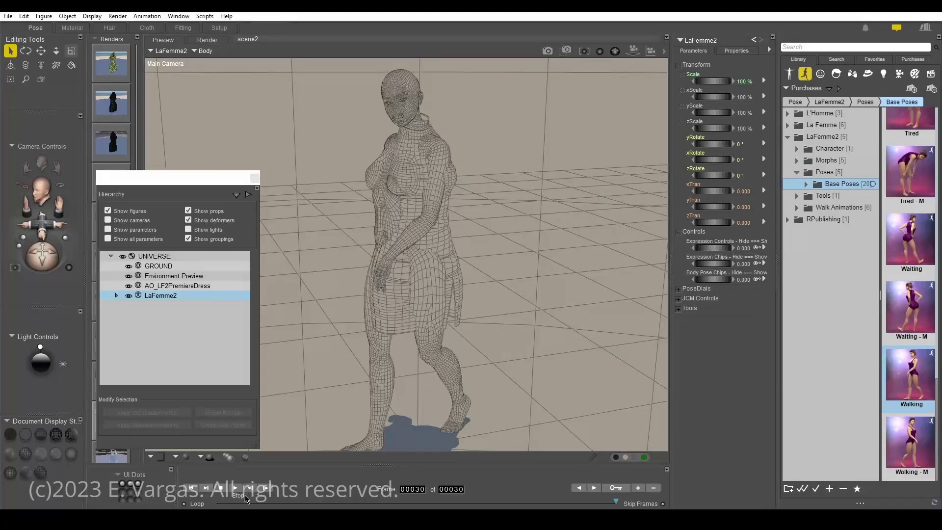
{"action": "left_click", "coordinate": [639, 489]}
{"action": "left_click_drag", "start_coordinate": [616, 506], "coordinate": [218, 507]}
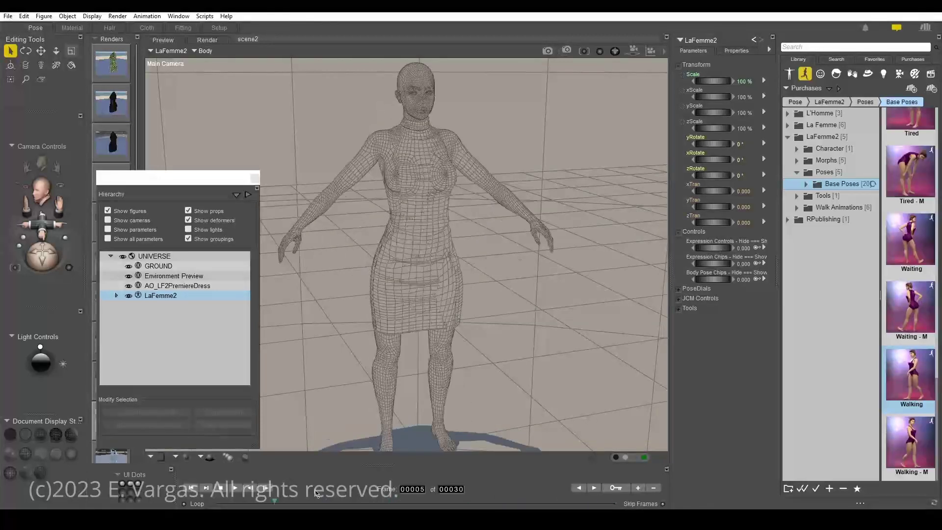
In the Cloth room, create simulation Sim_1 for frames 1 to 30 and clothify the AO_LF2PremiereDress prop
{"action": "left_click", "coordinate": [189, 285]}
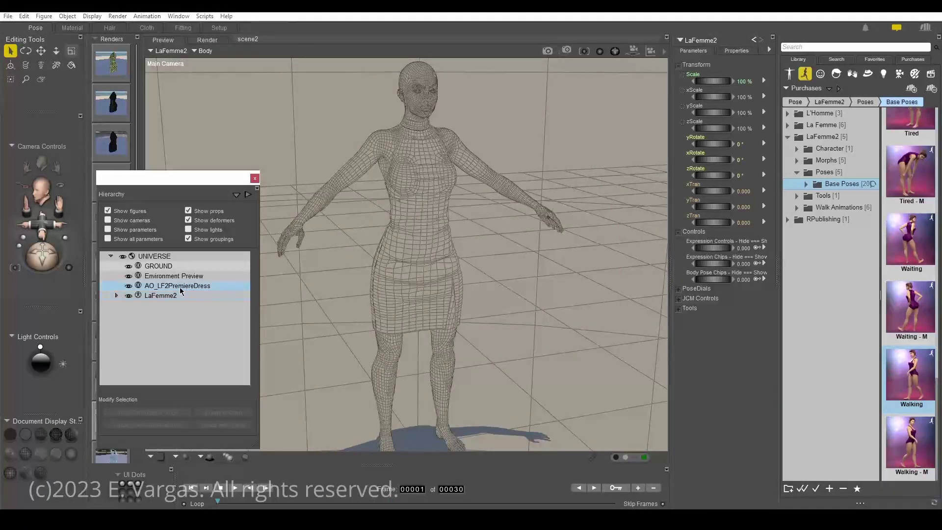
{"action": "left_click", "coordinate": [153, 28]}
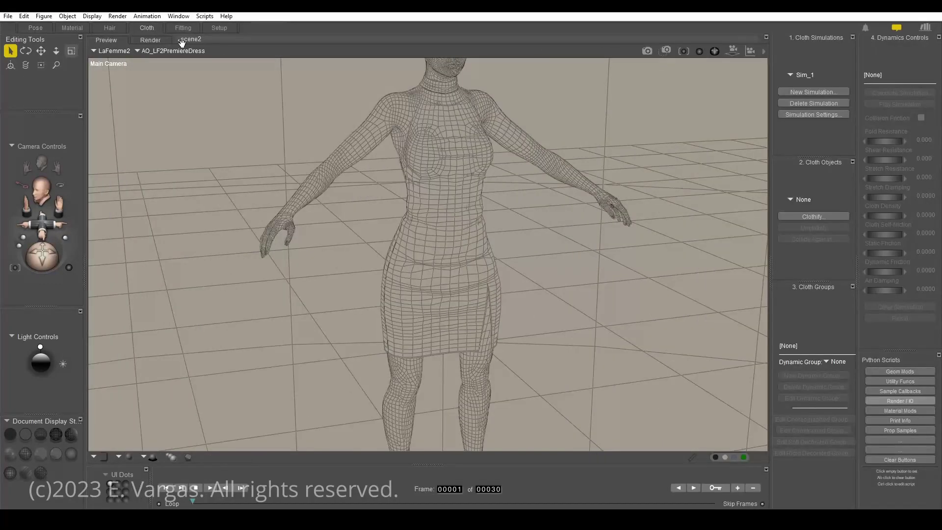
{"action": "left_click", "coordinate": [7, 16]}
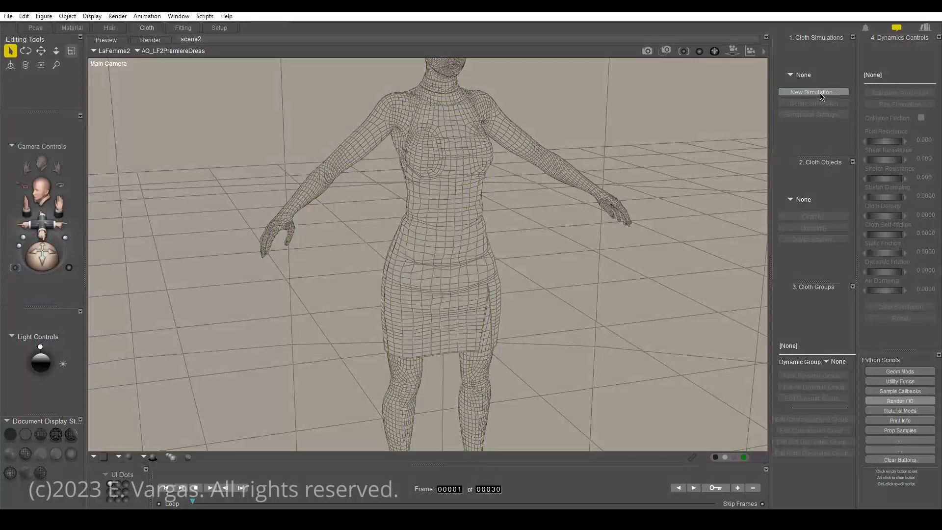
{"action": "left_click", "coordinate": [813, 114]}
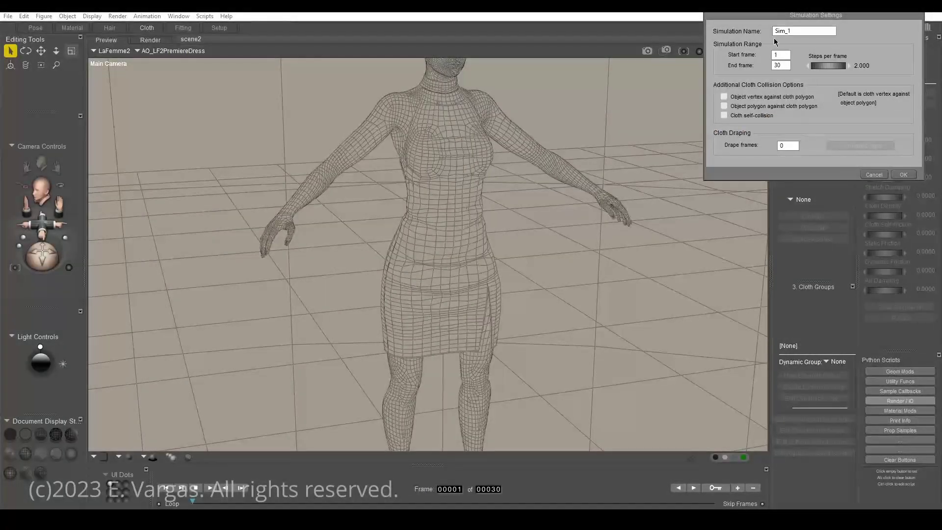
{"action": "left_click", "coordinate": [904, 175]}
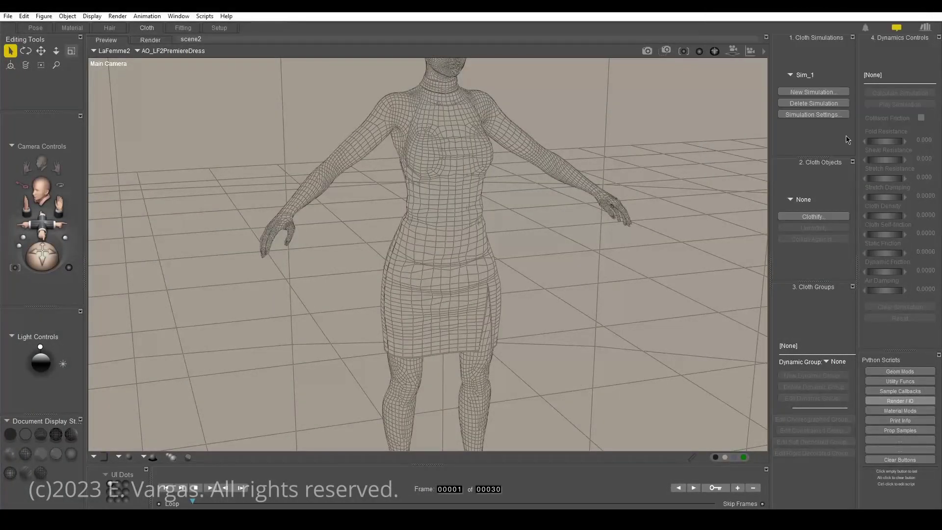
{"action": "left_click", "coordinate": [826, 217]}
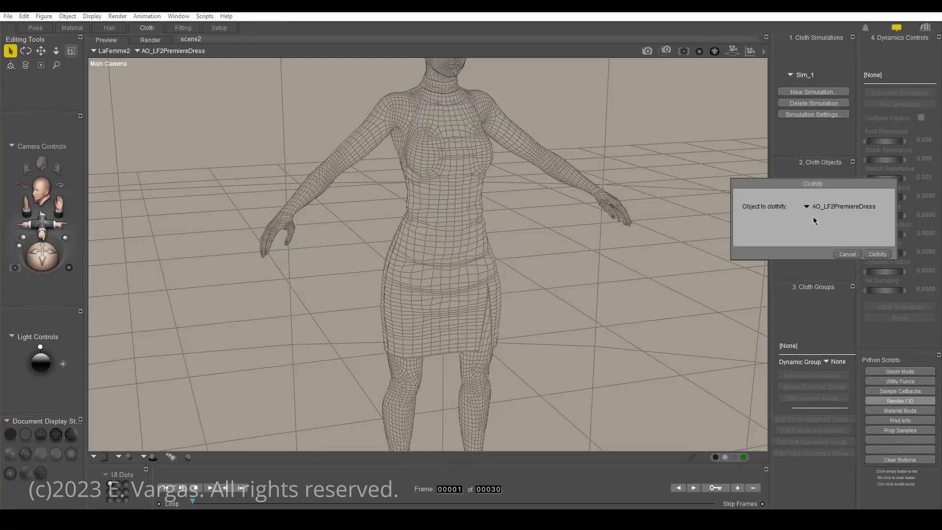
{"action": "left_click", "coordinate": [880, 256]}
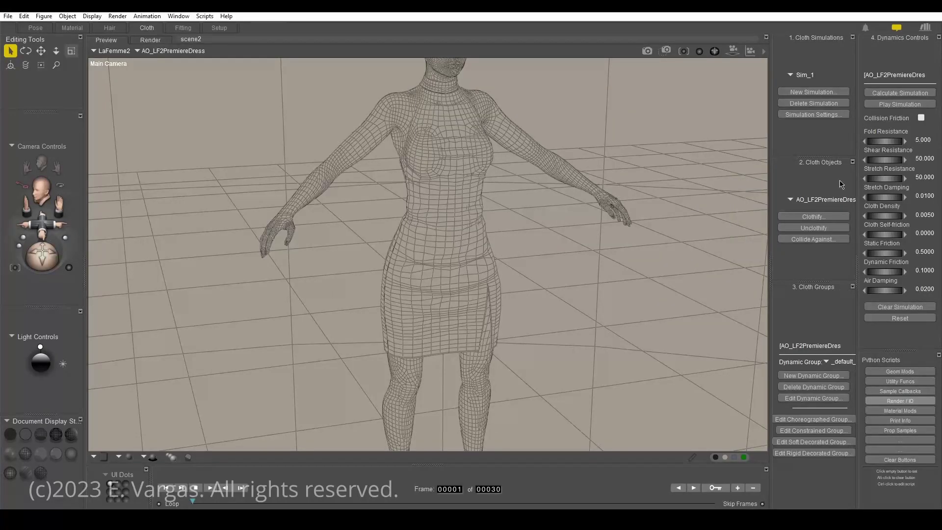
Set the dress to collide against GROUND and LaFemme2, and calculate the cloth simulation
{"action": "left_click", "coordinate": [812, 239]}
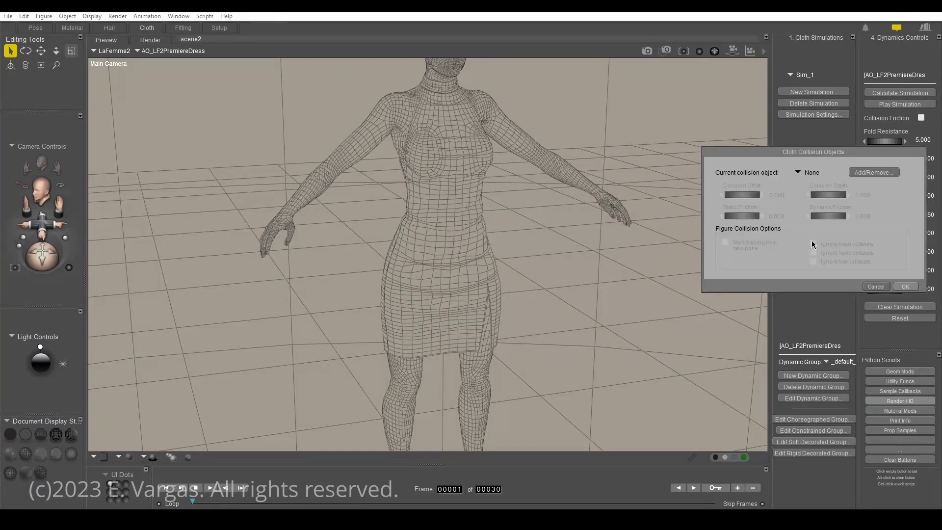
{"action": "left_click", "coordinate": [858, 173]}
{"action": "left_click", "coordinate": [665, 120]}
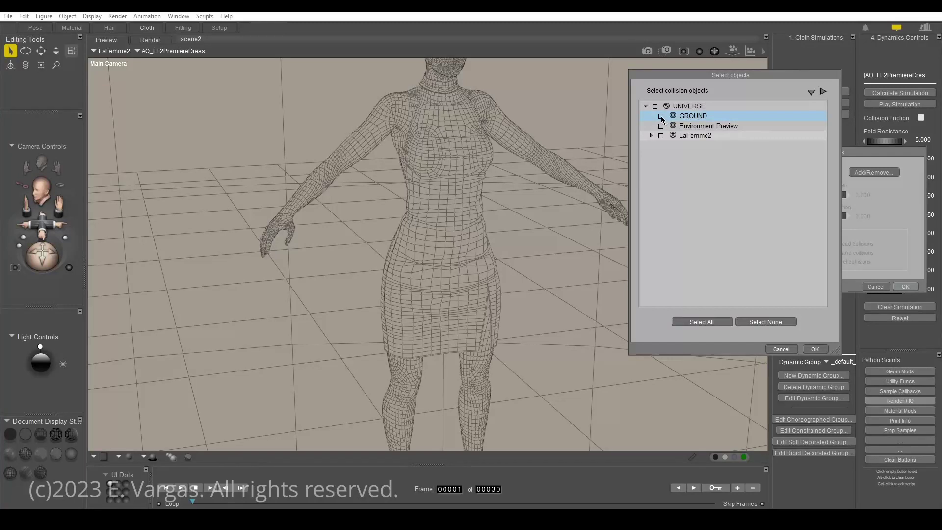
{"action": "left_click", "coordinate": [661, 137]}
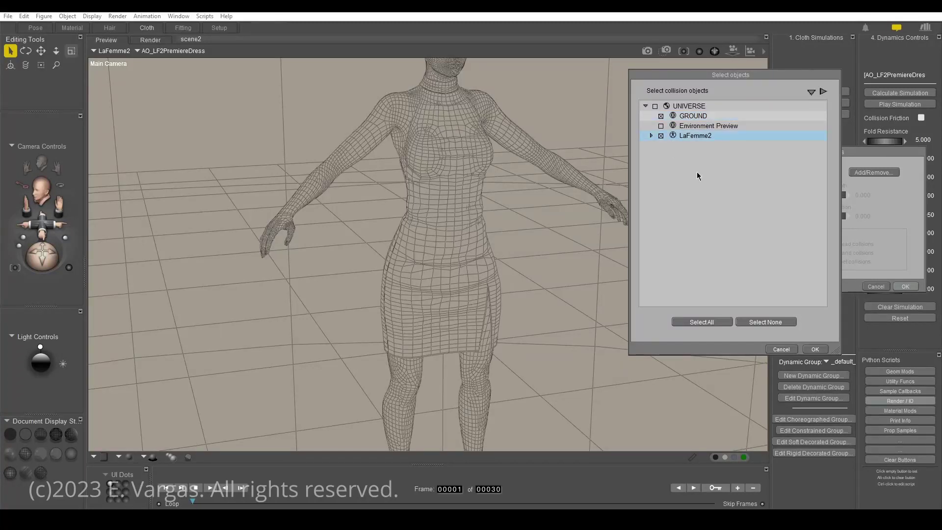
{"action": "left_click", "coordinate": [815, 350]}
{"action": "left_click", "coordinate": [905, 287]}
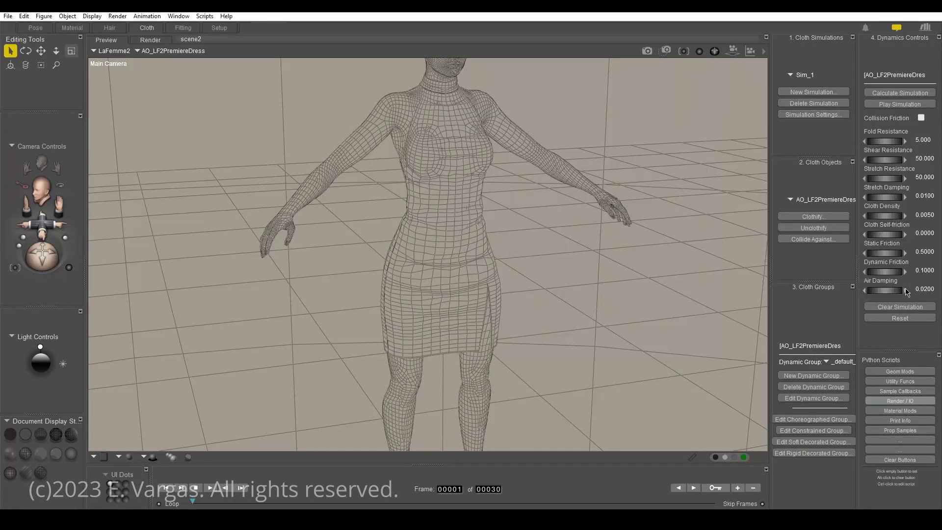
{"action": "left_click", "coordinate": [901, 93]}
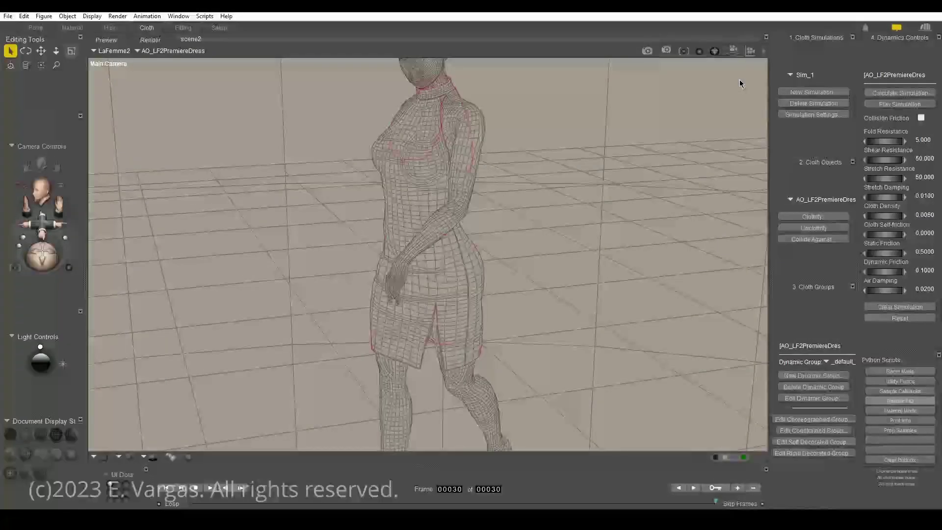
Render the simulated dress at frame 30 from the current front view and from the figure's right side
{"action": "key", "text": "ctrl+r"}
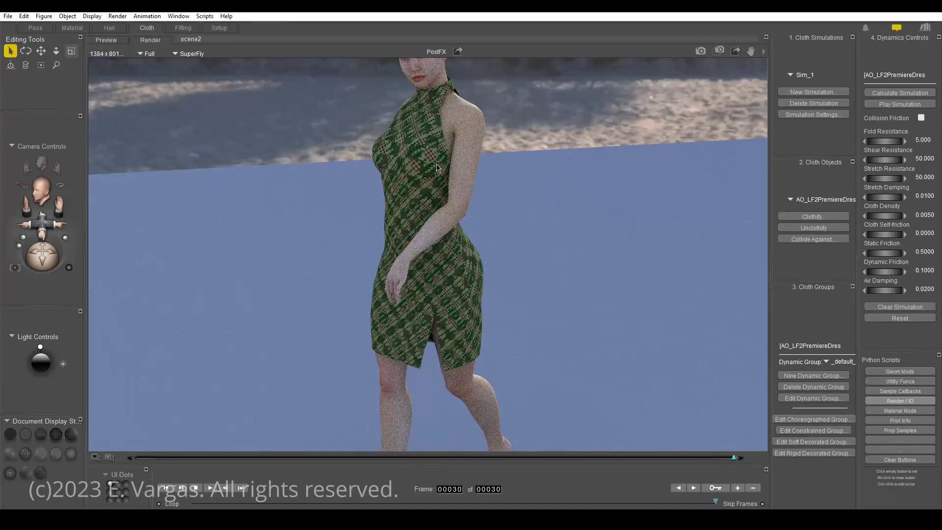
{"action": "left_click", "coordinate": [456, 235]}
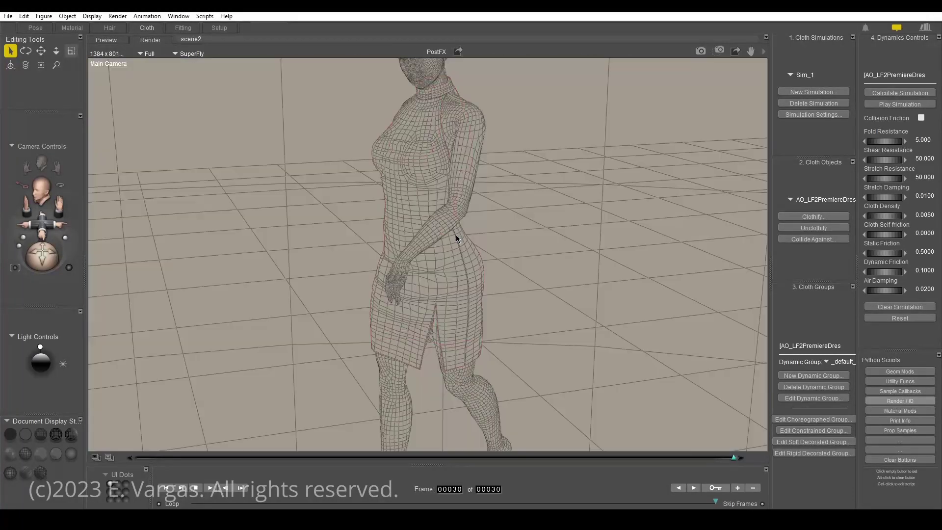
{"action": "left_click_drag", "start_coordinate": [431, 212], "coordinate": [459, 195], "text": "alt"}
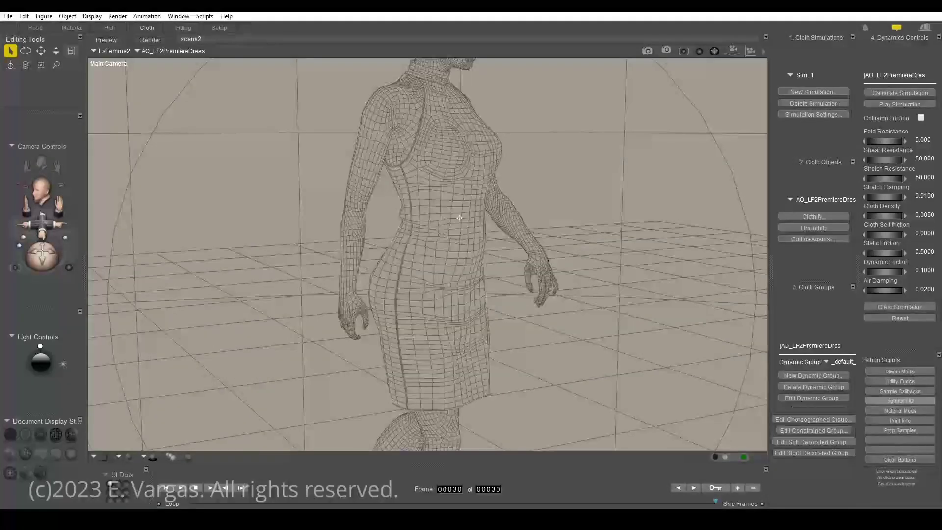
{"action": "left_click", "coordinate": [647, 51]}
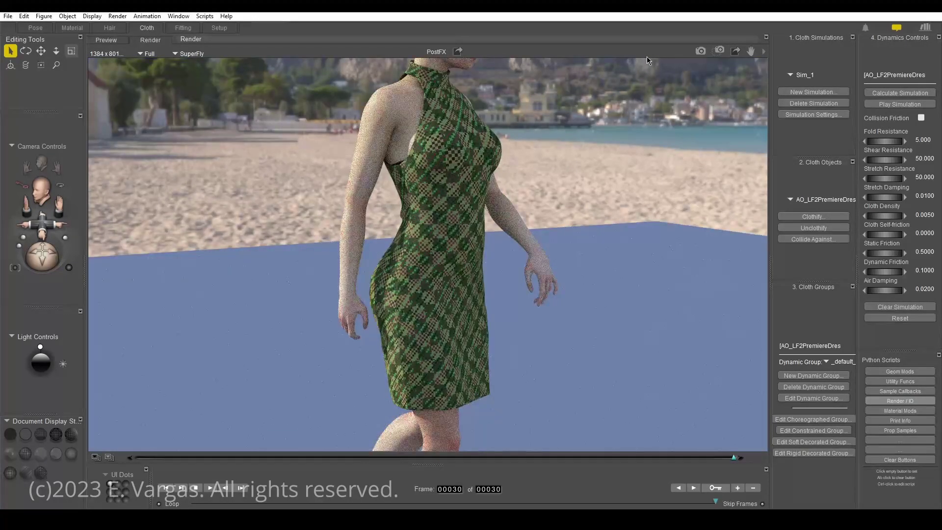
{"action": "left_click", "coordinate": [496, 191]}
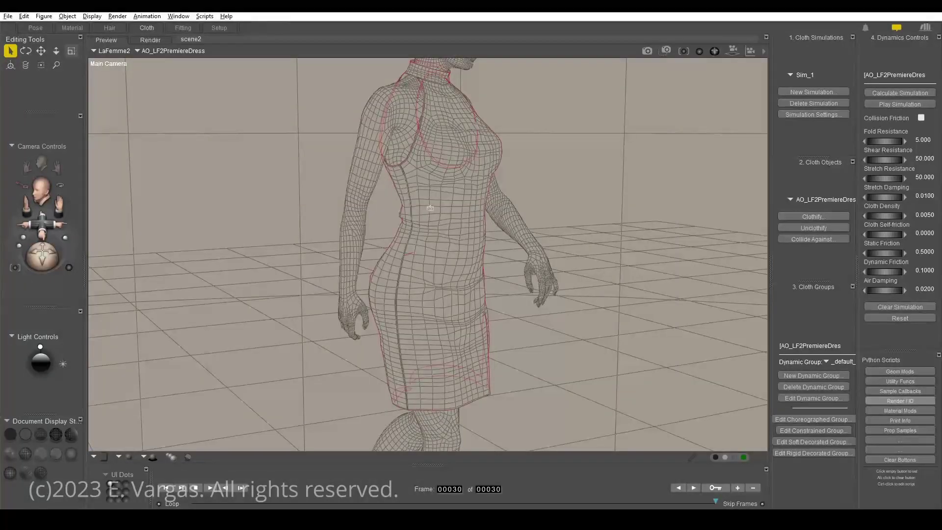
Render the dress from the figure's right rear and orbit around to inspect its back and front
{"action": "left_click_drag", "start_coordinate": [430, 208], "coordinate": [496, 144]}
{"action": "key", "text": "ctrl+r"}
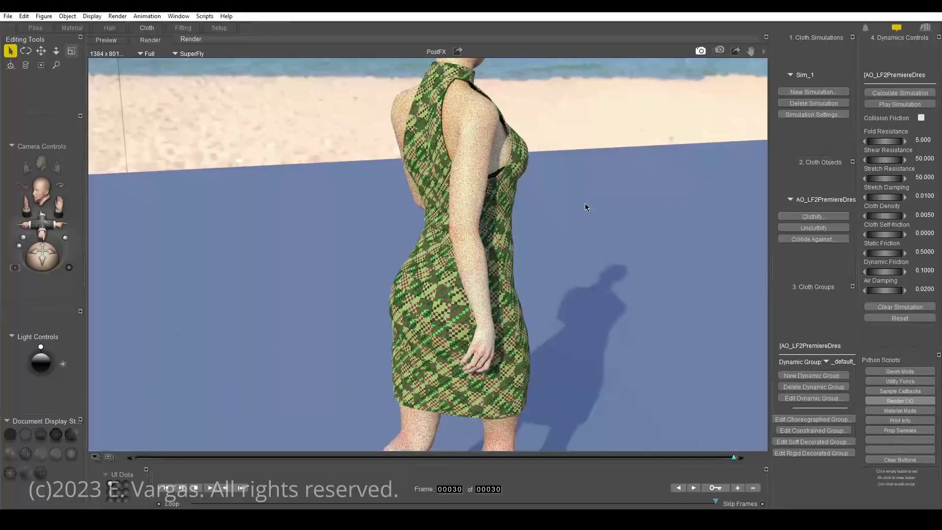
{"action": "left_click", "coordinate": [508, 235]}
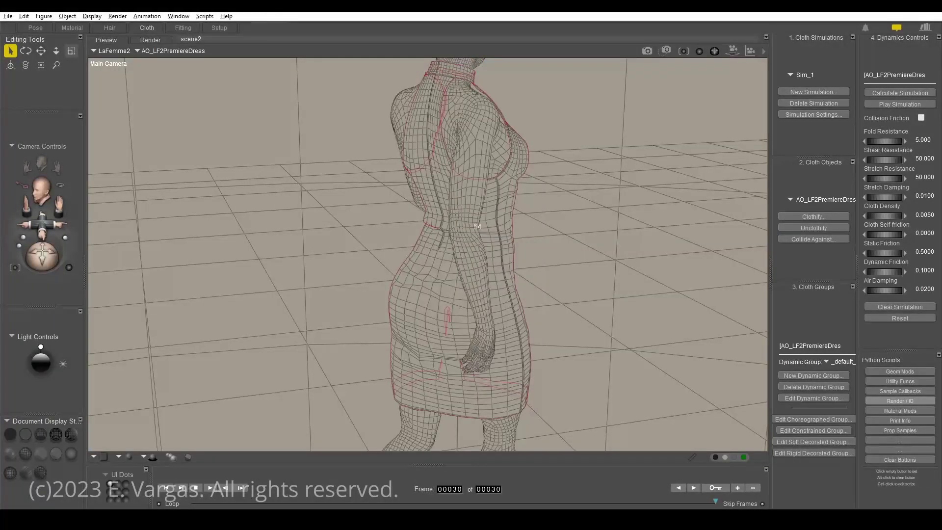
{"action": "middle_click_drag", "start_coordinate": [480, 225], "coordinate": [500, 231]}
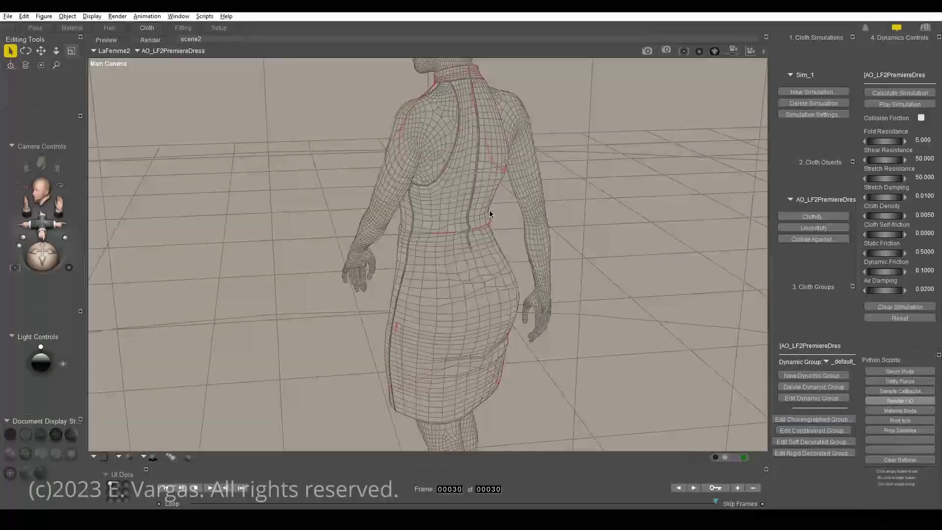
{"action": "mouse_move", "coordinate": [511, 196]}
{"action": "middle_mouse_down"}
{"action": "mouse_move", "coordinate": [558, 206]}
{"action": "mouse_move", "coordinate": [510, 198]}
{"action": "middle_mouse_up"}
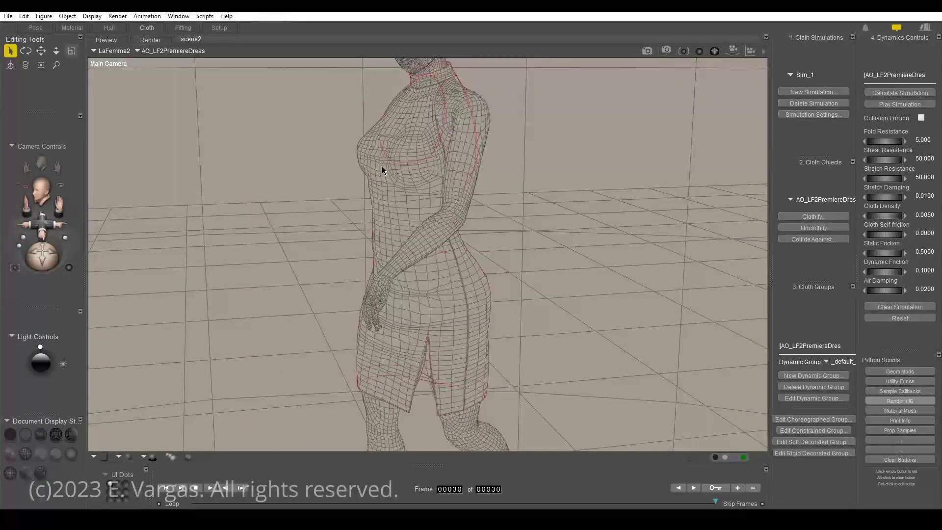